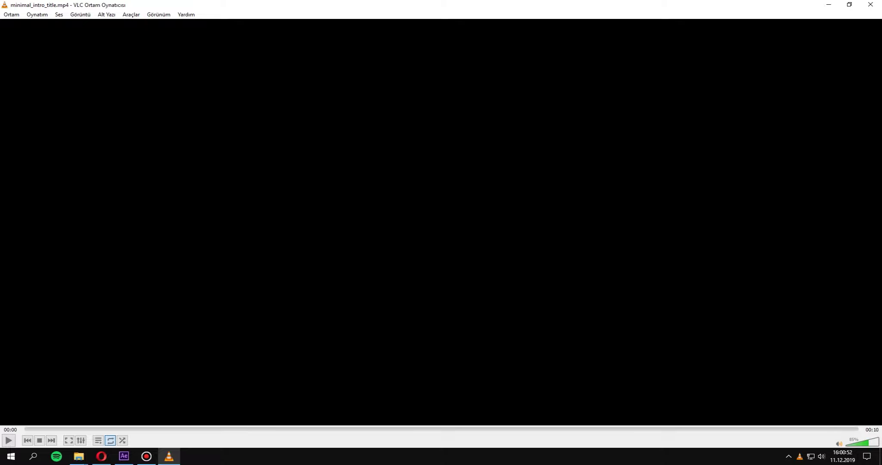
Step: Play minimal_intro_title.mp4 in VLC, pause it, and close the player
{"action": "key", "text": "space"}
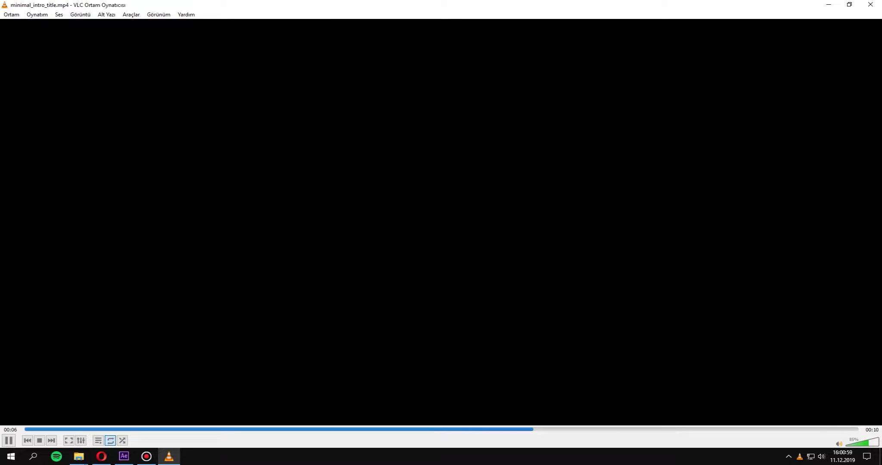
{"action": "key", "text": "space"}
{"action": "left_click", "coordinate": [870, 5]}
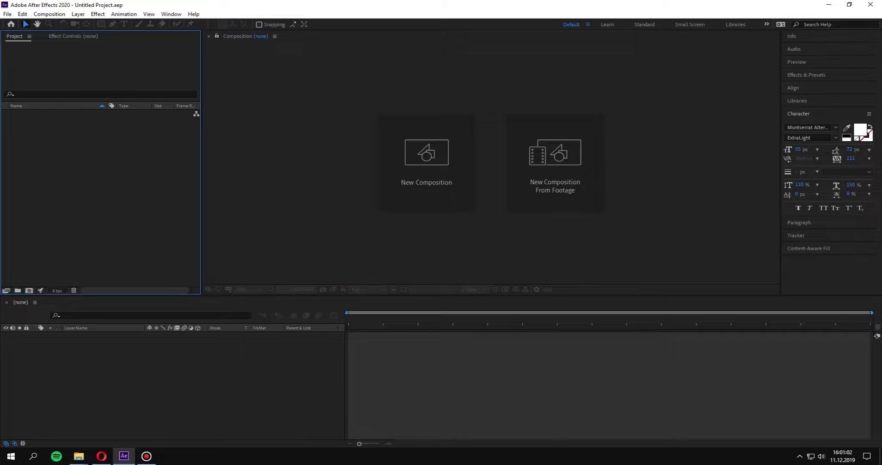
Step: Create a 2048×1080, 30 fps, 10-second composition named main
{"action": "left_click", "coordinate": [426, 164]}
{"action": "type", "text": "main"}
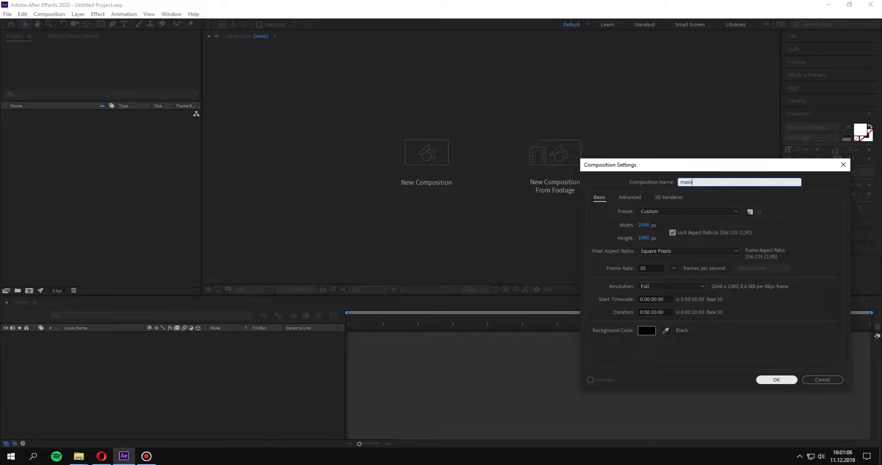
{"action": "key", "text": "Return"}
Step: Fit the composition in the viewer and start a text layer inside it
{"action": "key", "text": "comma"}
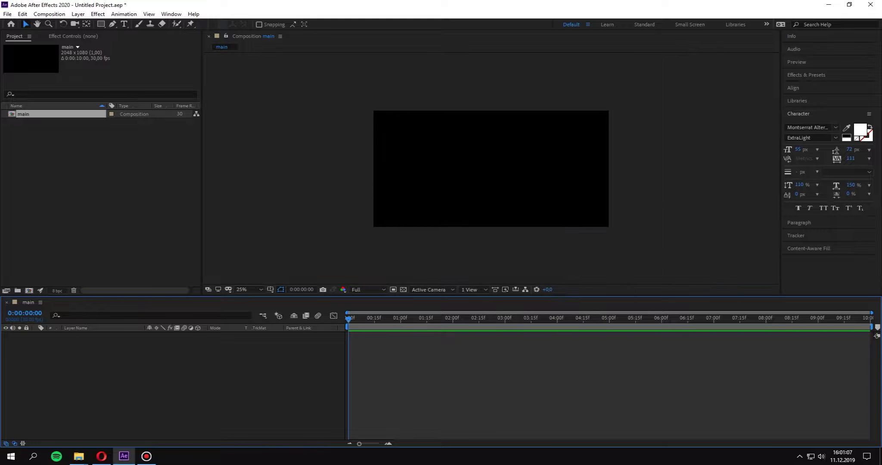
{"action": "mouse_move", "coordinate": [488, 173]}
{"action": "left_mouse_down"}
{"action": "mouse_move", "coordinate": [474, 129]}
{"action": "mouse_move", "coordinate": [536, 174]}
{"action": "left_mouse_up"}
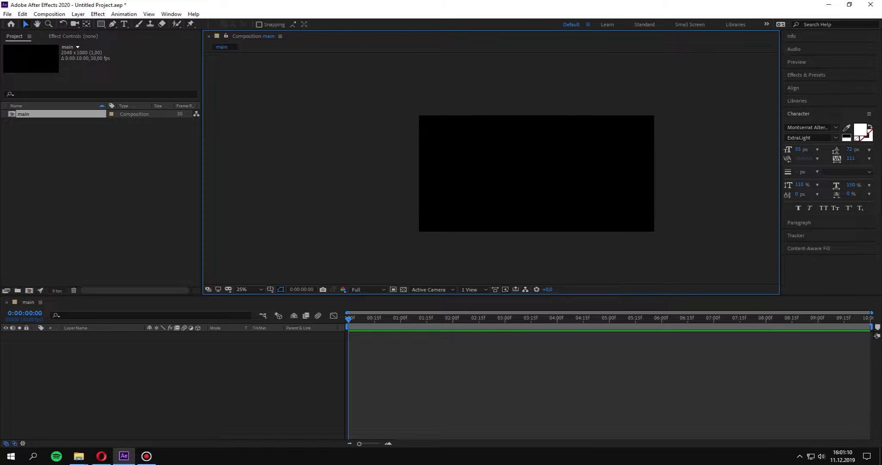
{"action": "scroll", "coordinate": [534, 176], "scroll_direction": "up", "scroll_amount": 1}
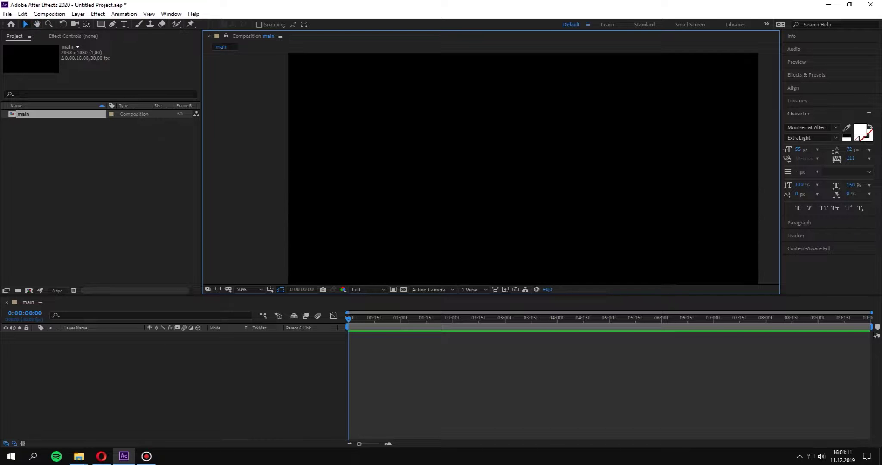
{"action": "key", "text": "ctrl+t"}
{"action": "left_click", "coordinate": [457, 151]}
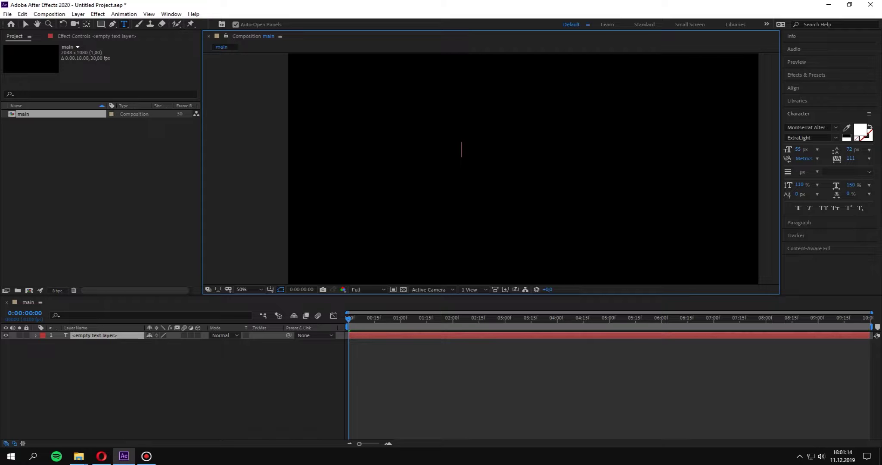
Step: Enter STUDIO as the text layer's content
{"action": "type", "text": "STUDIO"}
{"action": "key", "text": "Escape"}
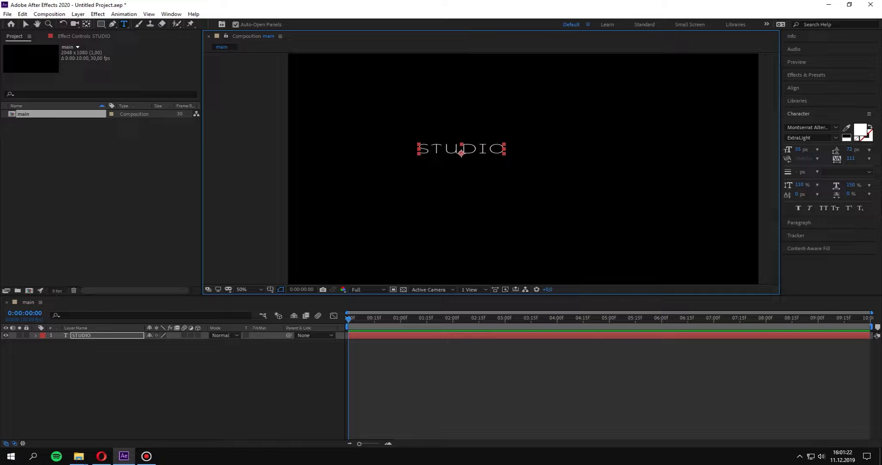
{"action": "left_click", "coordinate": [86, 24]}
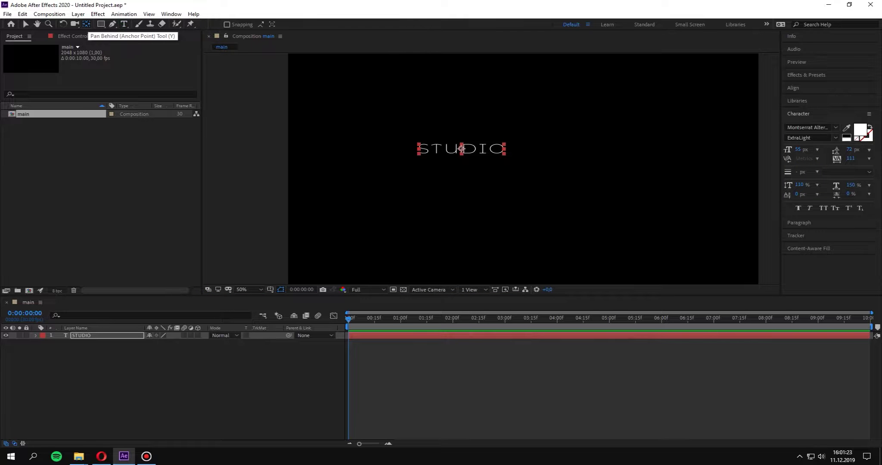
{"action": "key", "text": "Caps_Lock"}
{"action": "key", "text": "Caps_Lock"}
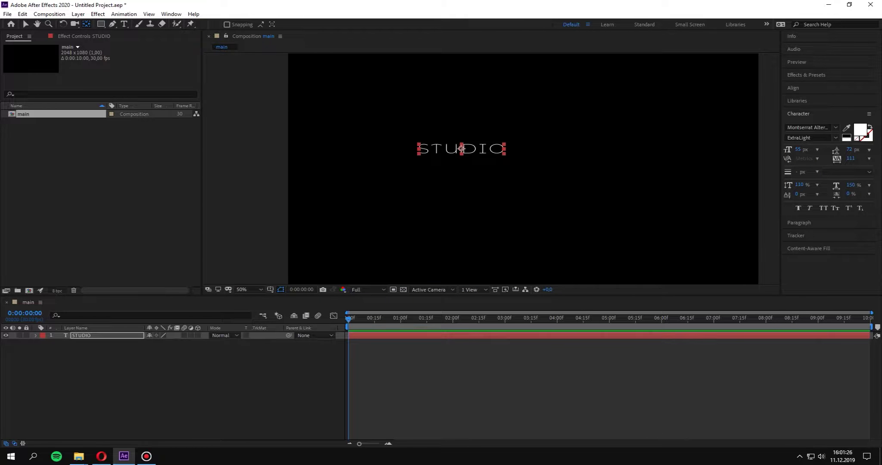
{"action": "scroll", "coordinate": [461, 148], "scroll_direction": "up", "scroll_amount": 2}
{"action": "scroll", "coordinate": [430, 132], "scroll_direction": "up", "scroll_amount": 2}
{"action": "scroll", "coordinate": [491, 168], "scroll_direction": "down", "scroll_amount": 4}
{"action": "scroll", "coordinate": [491, 169], "scroll_direction": "up", "scroll_amount": 2}
{"action": "scroll", "coordinate": [491, 168], "scroll_direction": "down", "scroll_amount": 2}
Step: Centre STUDIO horizontally and vertically, then move it left of centre
{"action": "left_click", "coordinate": [793, 87]}
{"action": "left_click", "coordinate": [806, 109]}
{"action": "left_click", "coordinate": [853, 109]}
{"action": "scroll", "coordinate": [491, 168], "scroll_direction": "up", "scroll_amount": 1}
{"action": "left_click", "coordinate": [524, 168]}
{"action": "key", "text": "v"}
{"action": "left_click_drag", "start_coordinate": [524, 168], "coordinate": [451, 169]}
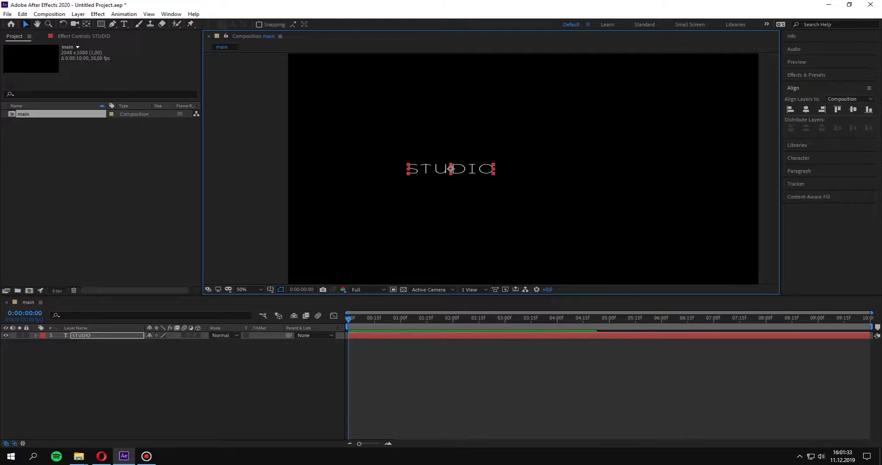
Step: Show the Title/Action Safe guides and deselect the STUDIO layer
{"action": "scroll", "coordinate": [451, 168], "scroll_direction": "down", "scroll_amount": 1}
{"action": "left_click", "coordinate": [270, 289]}
{"action": "left_click", "coordinate": [304, 296]}
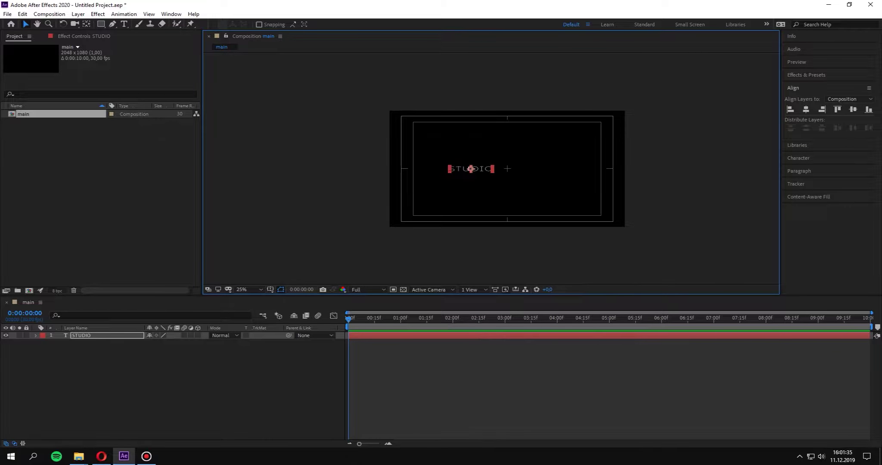
{"action": "scroll", "coordinate": [491, 168], "scroll_direction": "up", "scroll_amount": 1}
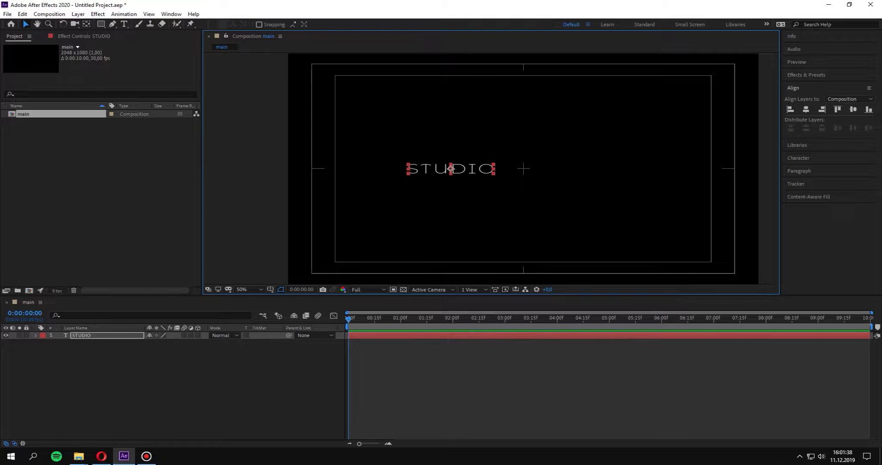
{"action": "key", "text": "ctrl+shift+a"}
{"action": "key", "text": "ctrl+t"}
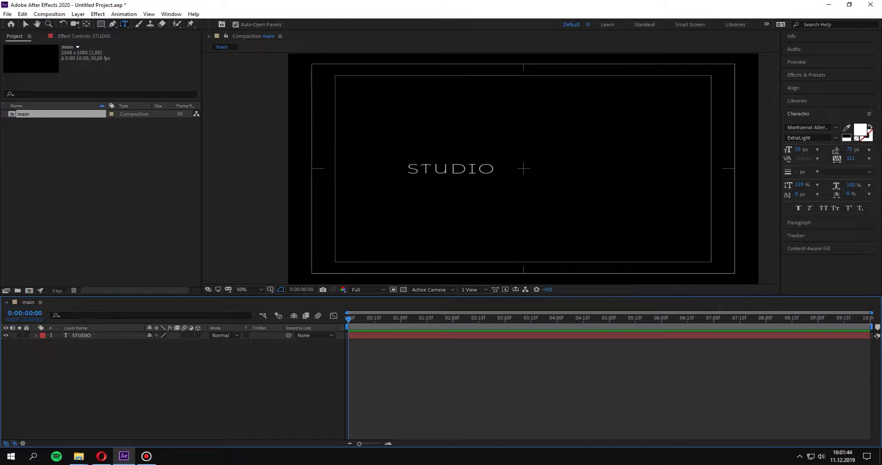
Step: Add a NIOCOMEDIA text layer placed to the right of STUDIO
{"action": "key", "text": "ctrl+alt+shift+t"}
{"action": "left_click", "coordinate": [556, 165]}
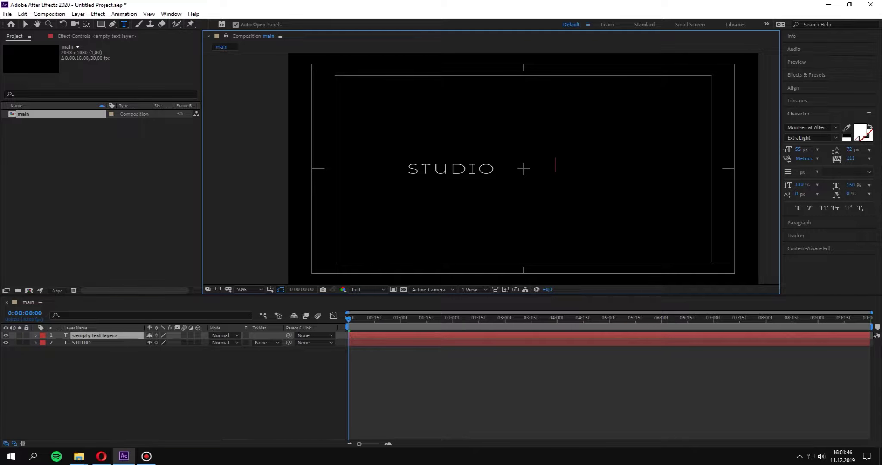
{"action": "type", "text": "NIOCOMEDIA"}
{"action": "key", "text": "Escape"}
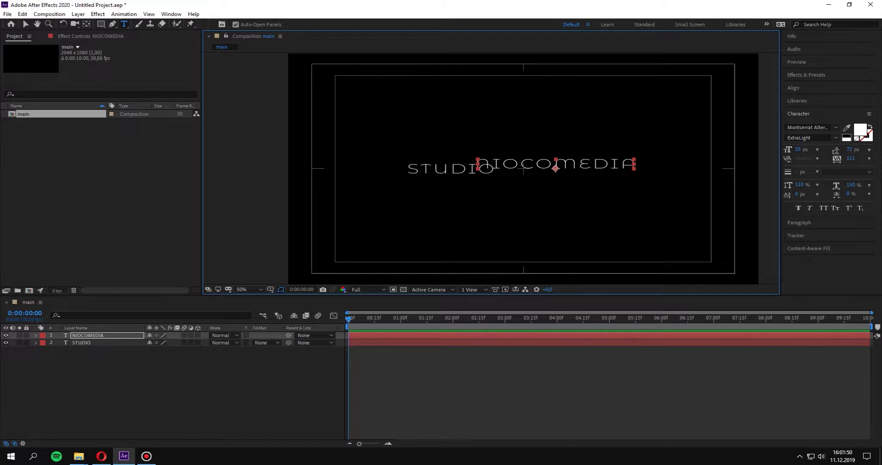
{"action": "key", "text": "y"}
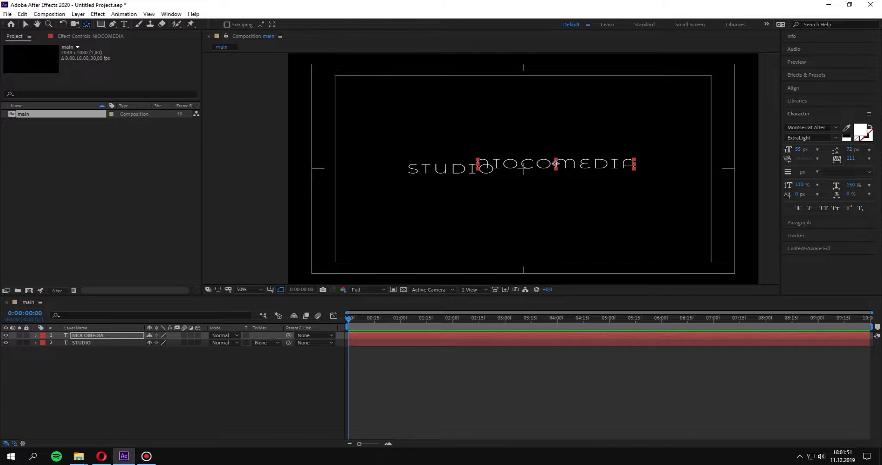
{"action": "left_click", "coordinate": [556, 164]}
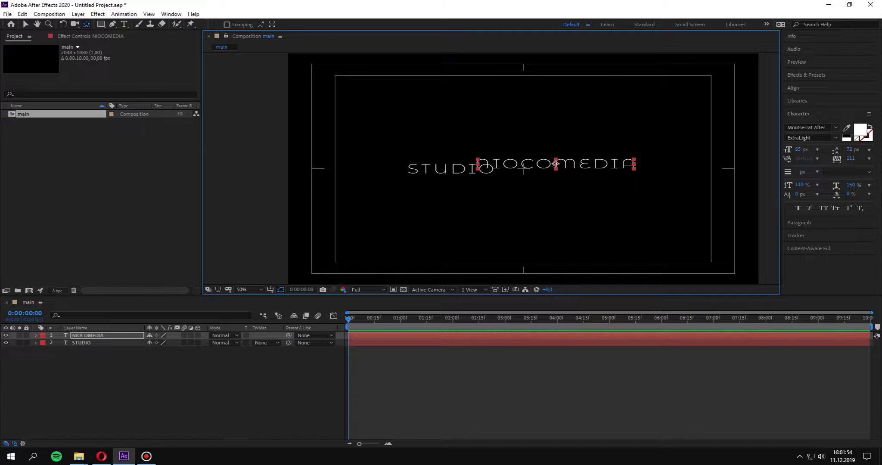
{"action": "key", "text": "v"}
{"action": "left_click_drag", "start_coordinate": [556, 164], "coordinate": [613, 169]}
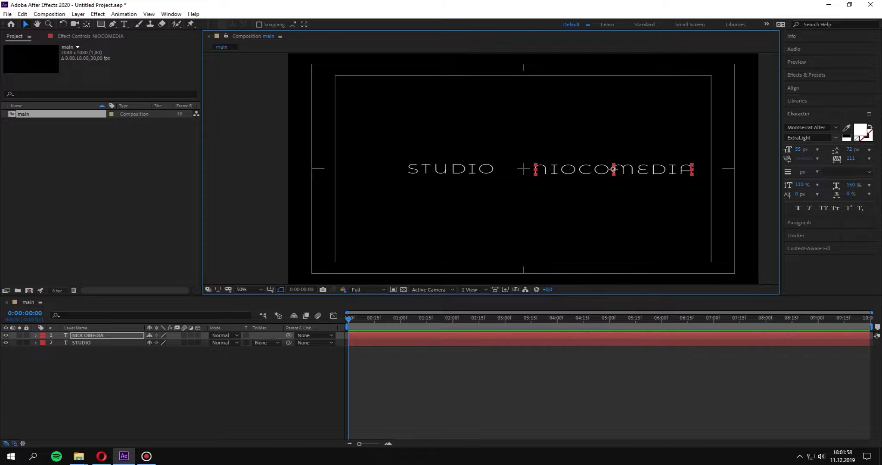
Step: Set NIOCOMEDIA's font style to SemiBold
{"action": "left_click", "coordinate": [835, 137]}
{"action": "left_click", "coordinate": [809, 231]}
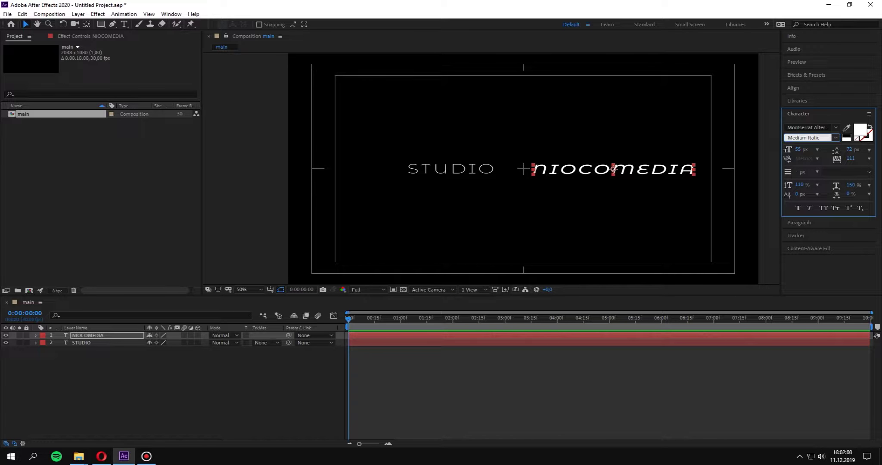
{"action": "left_click", "coordinate": [836, 137]}
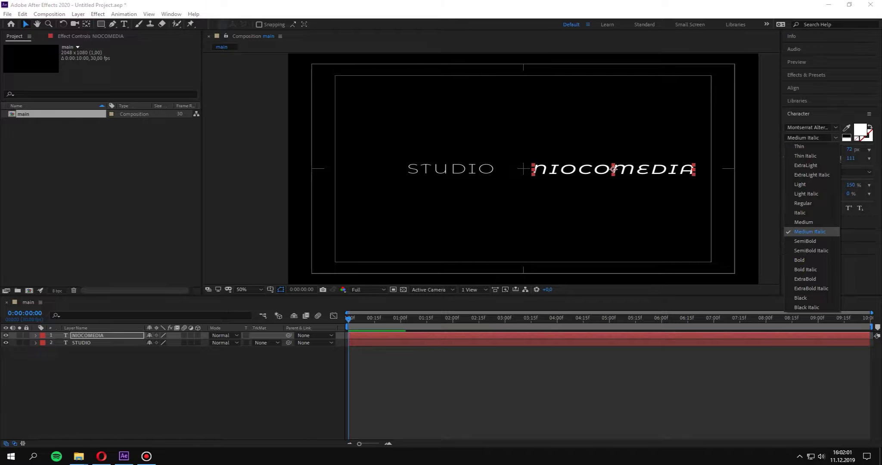
{"action": "left_click", "coordinate": [810, 240]}
Step: Nudge STUDIO and NIOCOMEDIA so both words balance around the centre
{"action": "left_click", "coordinate": [614, 168]}
{"action": "left_click", "coordinate": [451, 168]}
{"action": "left_click_drag", "start_coordinate": [450, 168], "coordinate": [461, 169]}
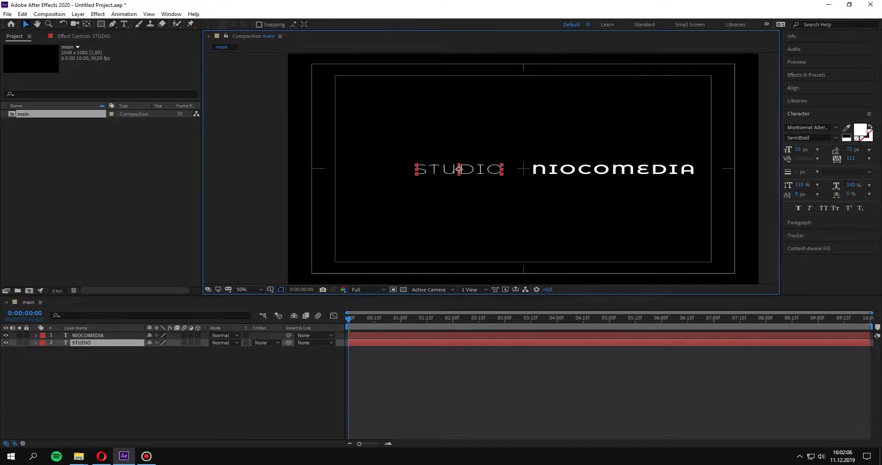
{"action": "left_click_drag", "start_coordinate": [613, 169], "coordinate": [617, 168]}
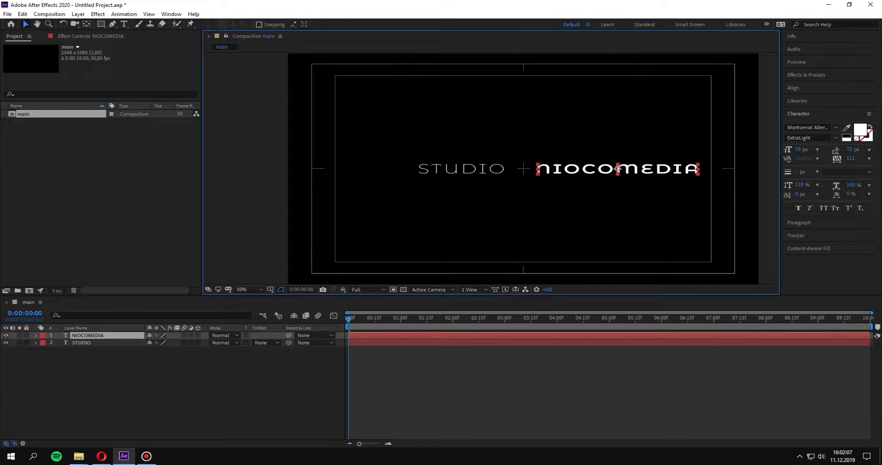
{"action": "key", "text": "F2"}
{"action": "key", "text": "comma"}
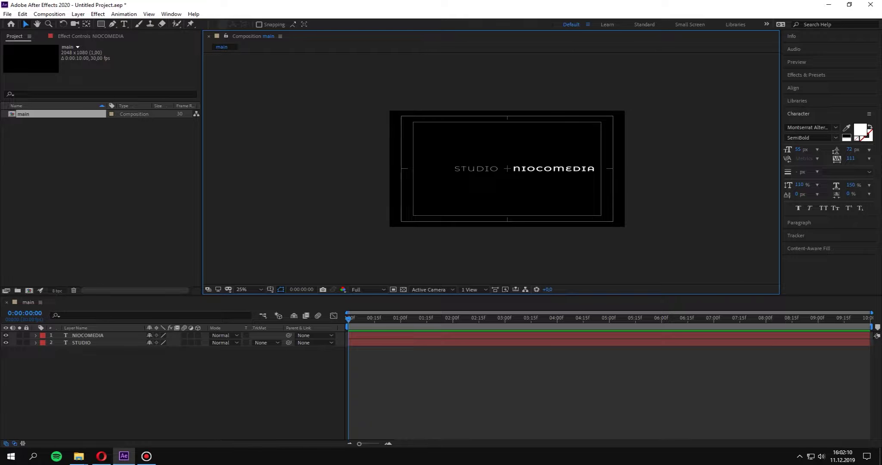
{"action": "key", "text": "period"}
{"action": "left_click_drag", "start_coordinate": [461, 169], "coordinate": [452, 169]}
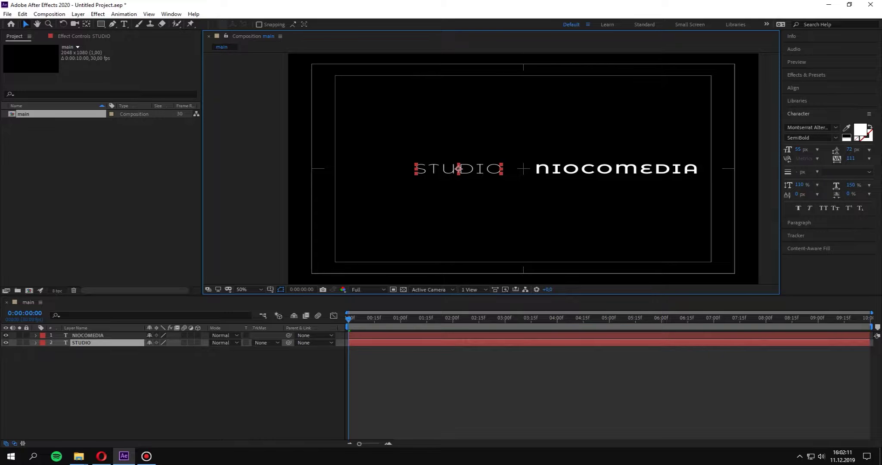
{"action": "left_click_drag", "start_coordinate": [560, 169], "coordinate": [557, 169]}
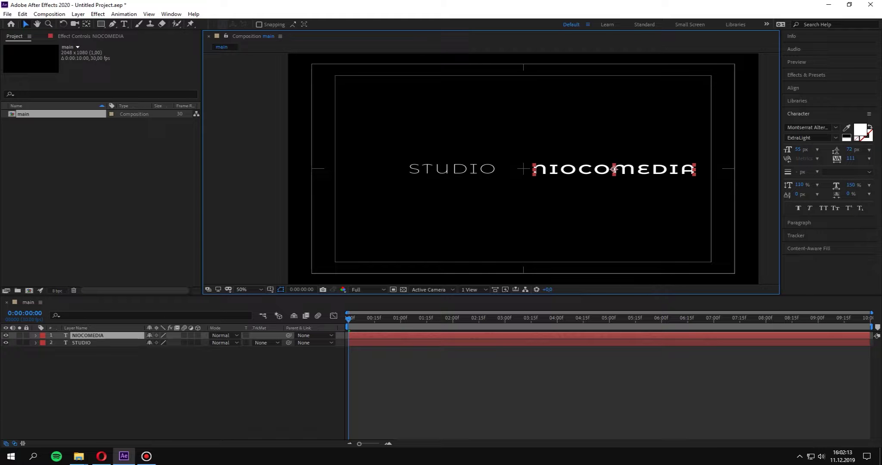
{"action": "key", "text": "F2"}
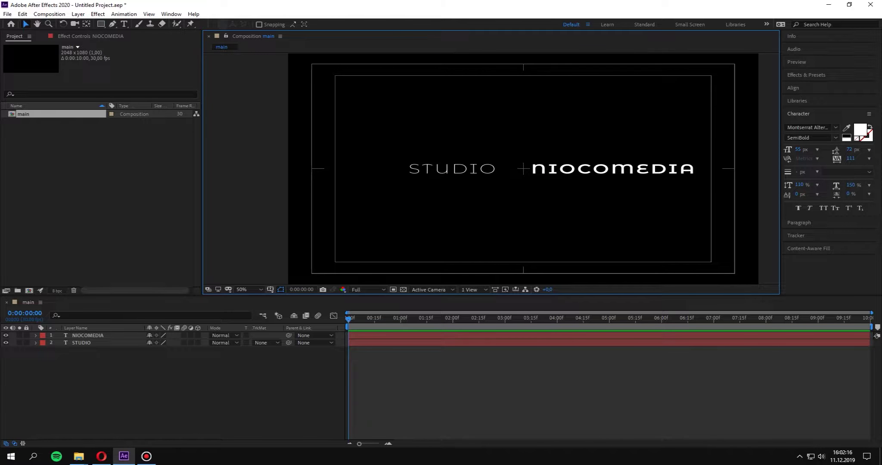
Step: Hide the Title/Action Safe guides and select the NIOCOMEDIA layer
{"action": "left_click", "coordinate": [271, 290]}
{"action": "left_click", "coordinate": [288, 299]}
{"action": "left_click", "coordinate": [124, 410]}
{"action": "left_click", "coordinate": [88, 335]}
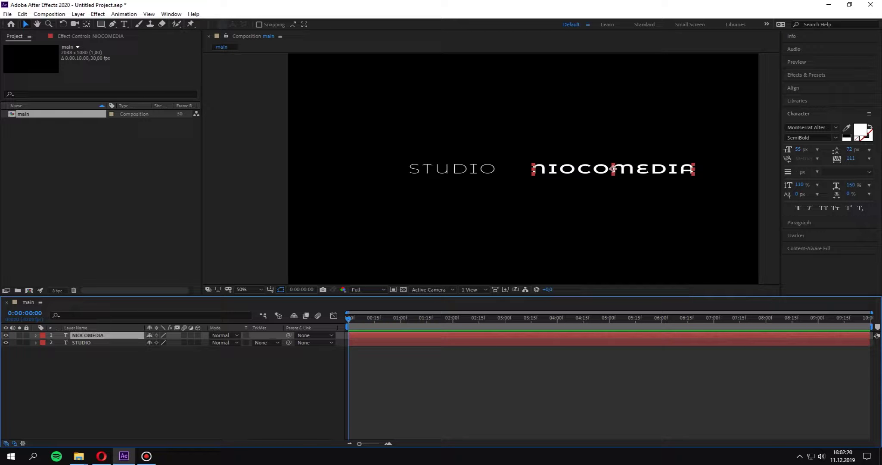
Step: Apply the Gradient Ramp effect to NIOCOMEDIA using the effect search
{"action": "key", "text": "ctrl+space"}
{"action": "type", "text": "gradie"}
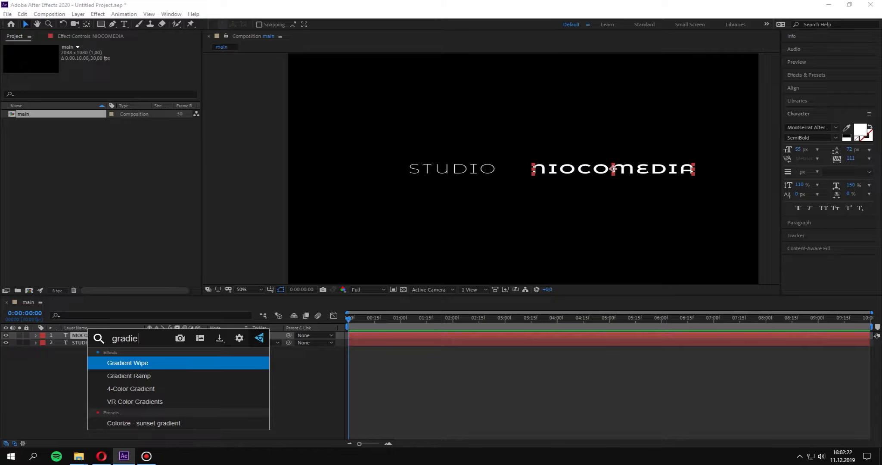
{"action": "key", "text": "Down"}
{"action": "key", "text": "Return"}
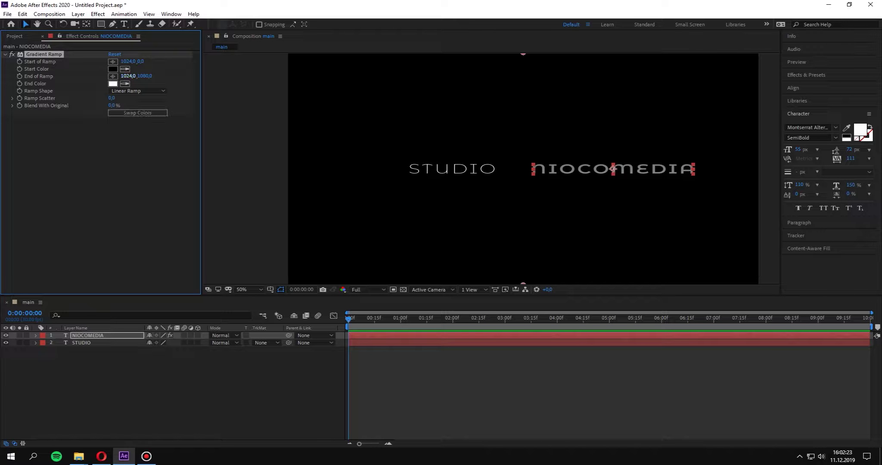
Step: Set the ramp's Start Color to red FF0000 and End Color to magenta FF00F6
{"action": "left_click", "coordinate": [113, 69]}
{"action": "left_click_drag", "start_coordinate": [687, 253], "coordinate": [721, 238]}
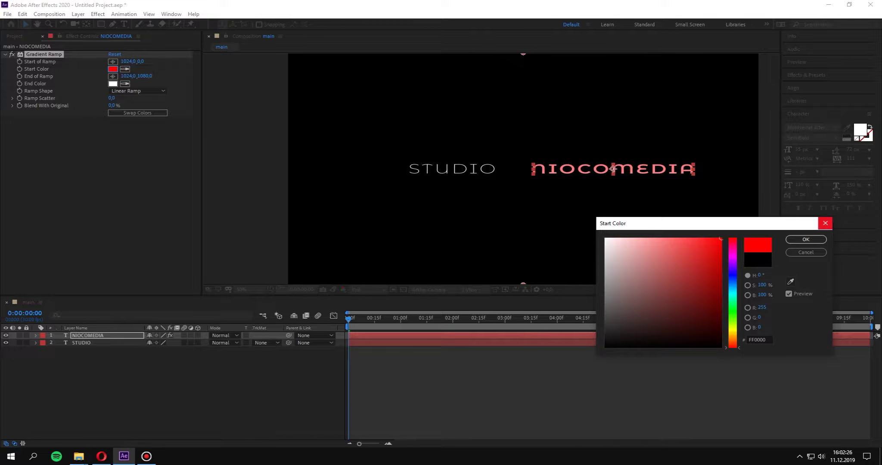
{"action": "left_click", "coordinate": [805, 239]}
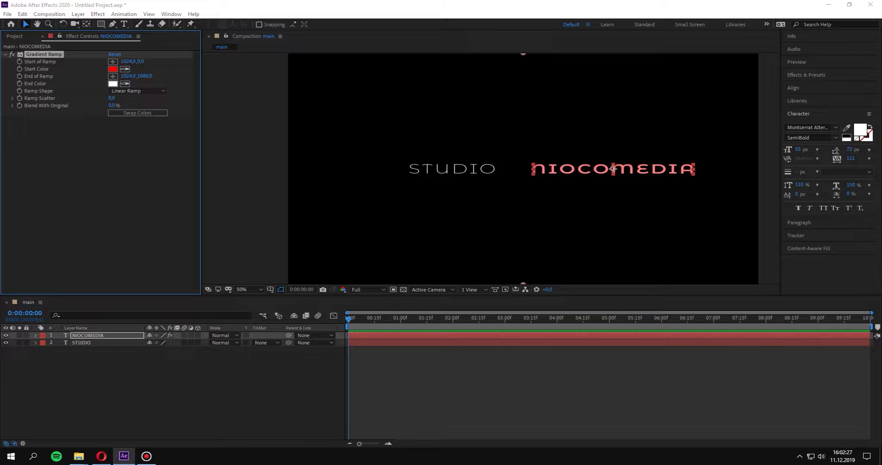
{"action": "left_click", "coordinate": [113, 84]}
{"action": "left_click", "coordinate": [732, 256]}
{"action": "left_click", "coordinate": [720, 238]}
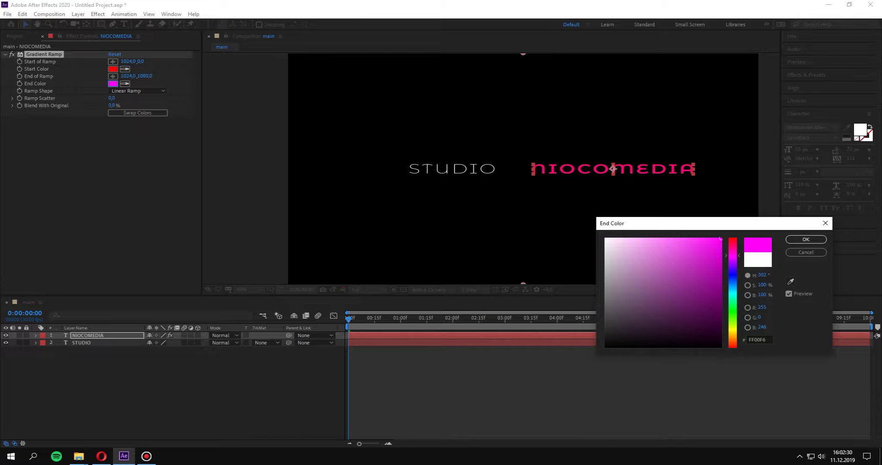
{"action": "left_click", "coordinate": [806, 240]}
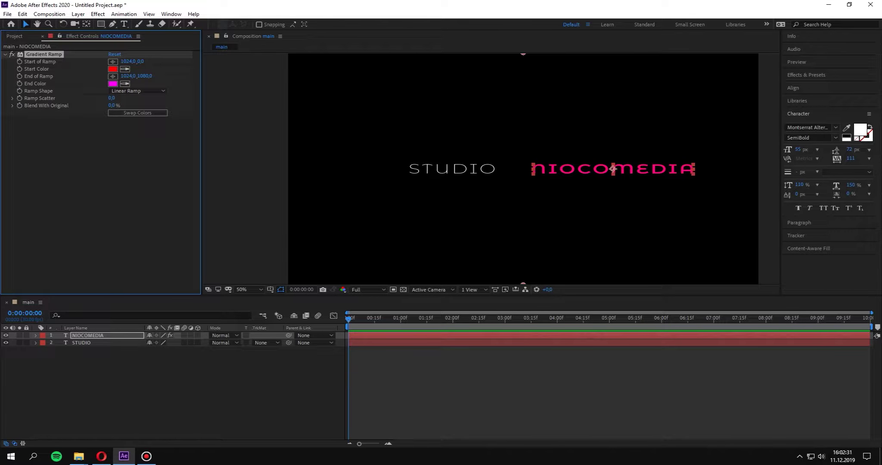
Step: Place the ramp's start above the text and its end lower right for a diagonal gradient
{"action": "key", "text": "comma"}
{"action": "left_click_drag", "start_coordinate": [507, 111], "coordinate": [510, 152]}
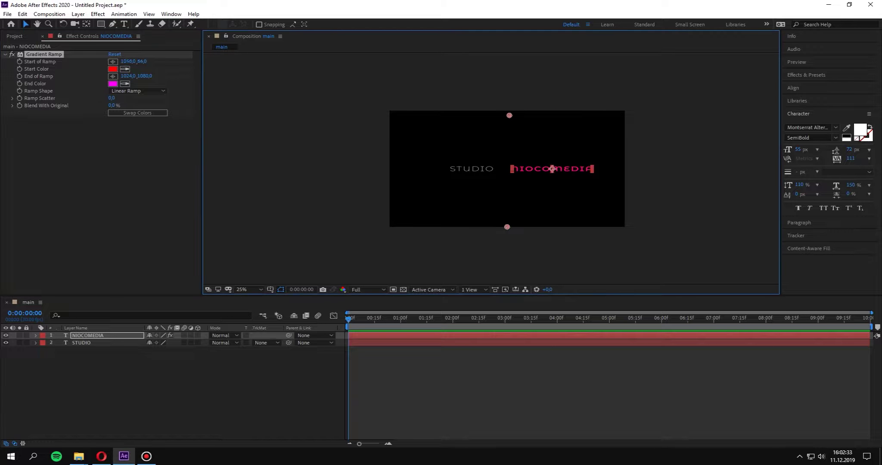
{"action": "left_click_drag", "start_coordinate": [507, 227], "coordinate": [591, 187]}
{"action": "key", "text": "period"}
{"action": "left_click_drag", "start_coordinate": [691, 204], "coordinate": [692, 210]}
{"action": "left_click_drag", "start_coordinate": [530, 136], "coordinate": [529, 109]}
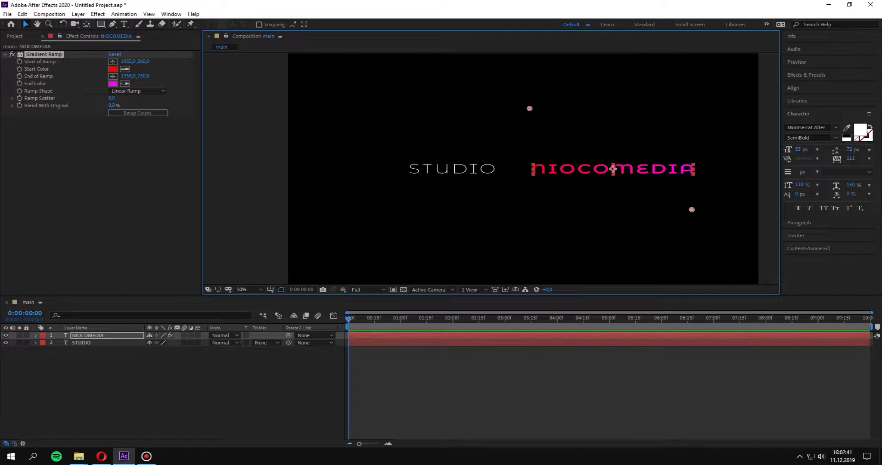
{"action": "left_click_drag", "start_coordinate": [692, 210], "coordinate": [691, 218]}
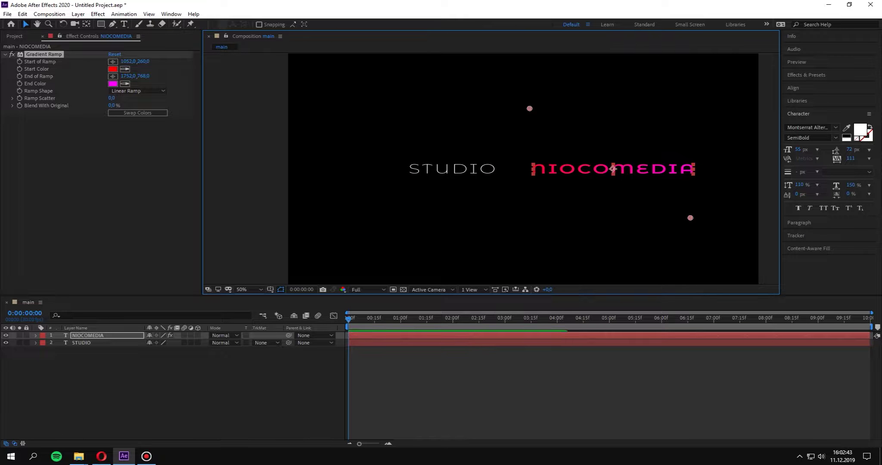
{"action": "left_click", "coordinate": [172, 387]}
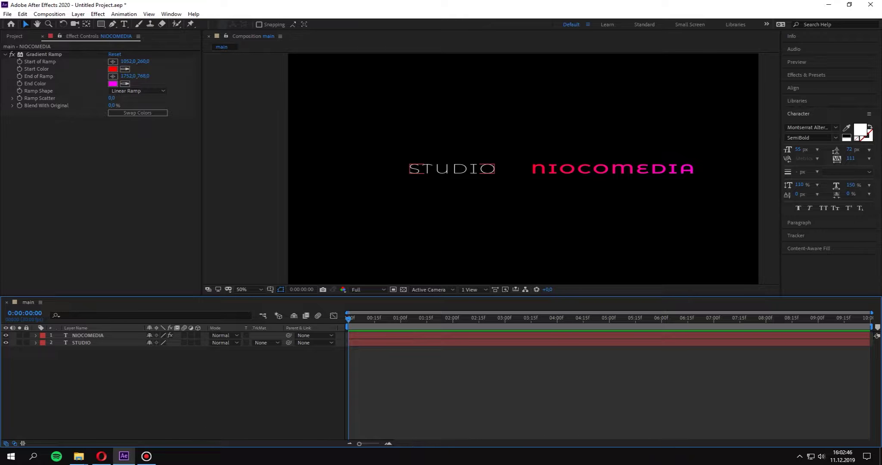
{"action": "left_click", "coordinate": [452, 169]}
{"action": "key", "text": "F2"}
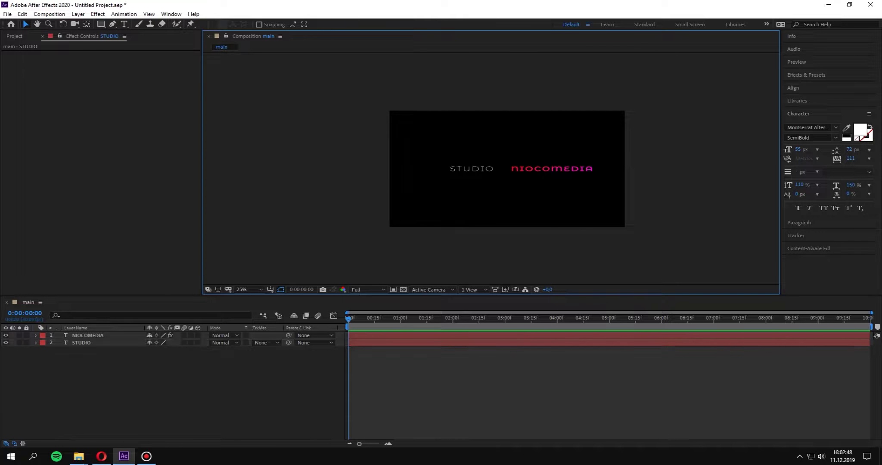
Step: Draw a square over STUDIO with the Rectangle Tool and set its fill to None
{"action": "left_click_drag", "start_coordinate": [100, 24], "coordinate": [125, 36]}
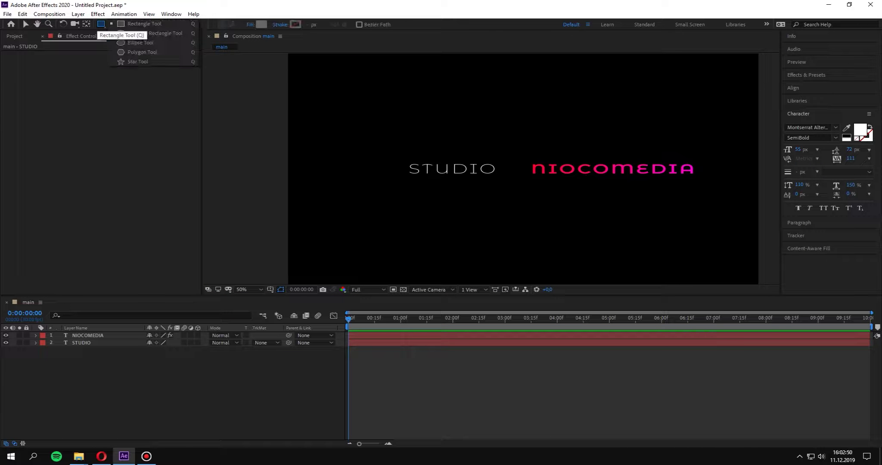
{"action": "mouse_move", "coordinate": [395, 137]}
{"action": "left_mouse_down"}
{"action": "mouse_move", "coordinate": [485, 220]}
{"action": "mouse_move", "coordinate": [478, 214]}
{"action": "left_mouse_up"}
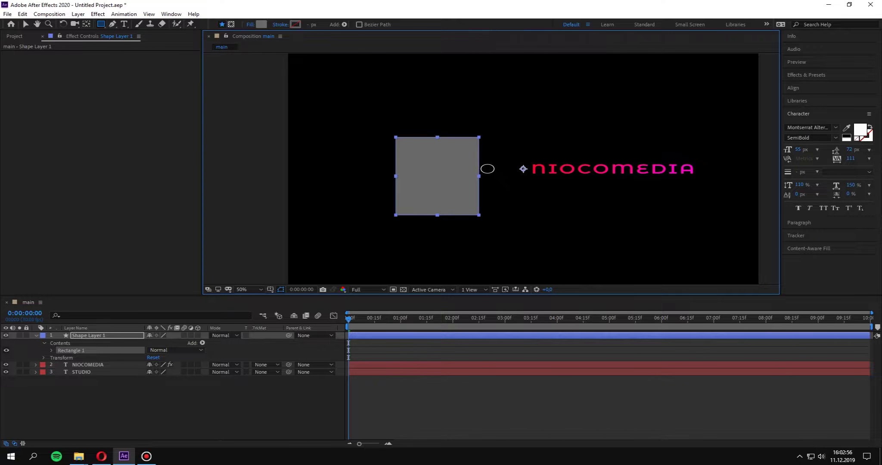
{"action": "left_click", "coordinate": [250, 24]}
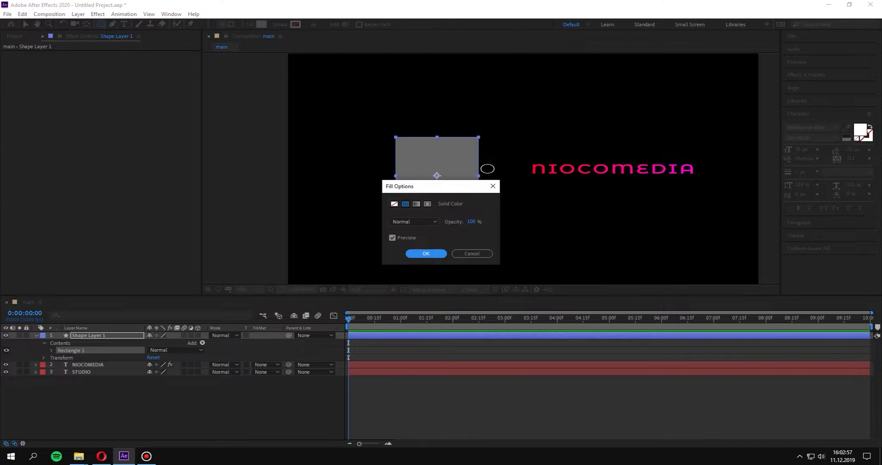
{"action": "left_click", "coordinate": [394, 203]}
{"action": "key", "text": "Return"}
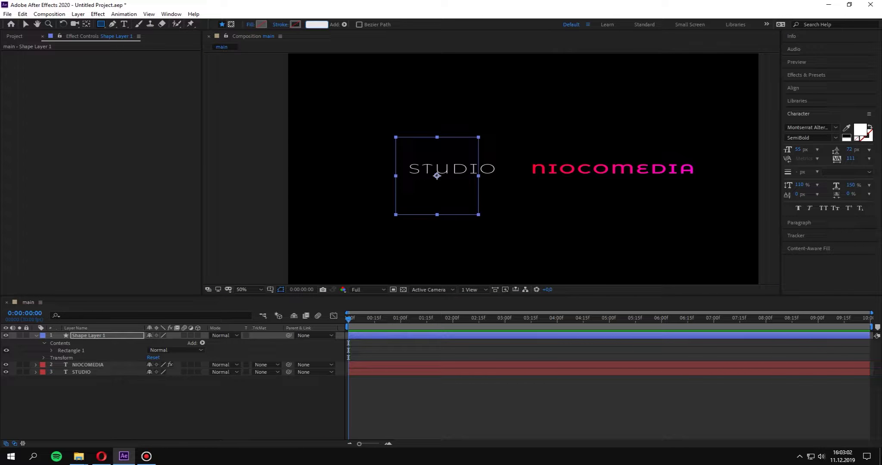
Step: Give the square an 8 px pure red stroke
{"action": "type", "text": "8"}
{"action": "key", "text": "Return"}
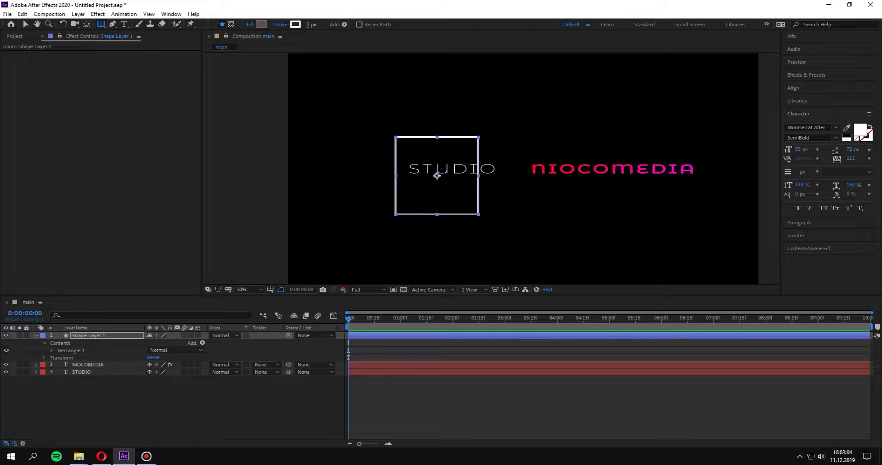
{"action": "left_click", "coordinate": [296, 25]}
{"action": "left_click", "coordinate": [717, 243]}
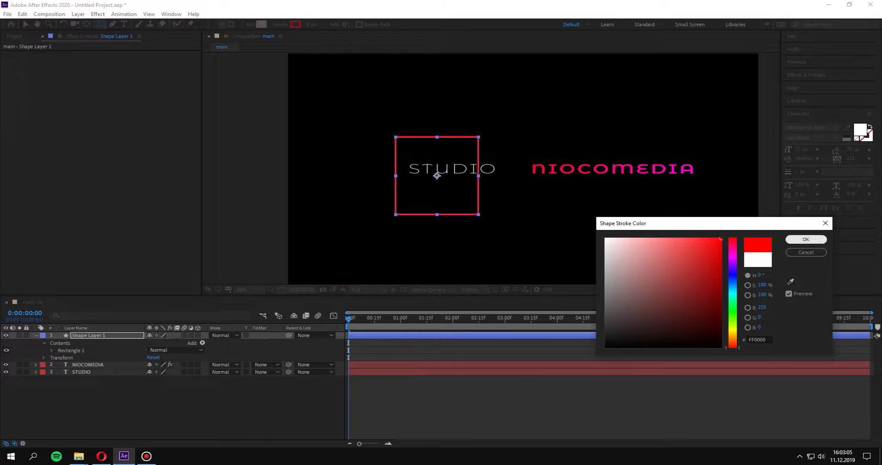
{"action": "left_click", "coordinate": [805, 240]}
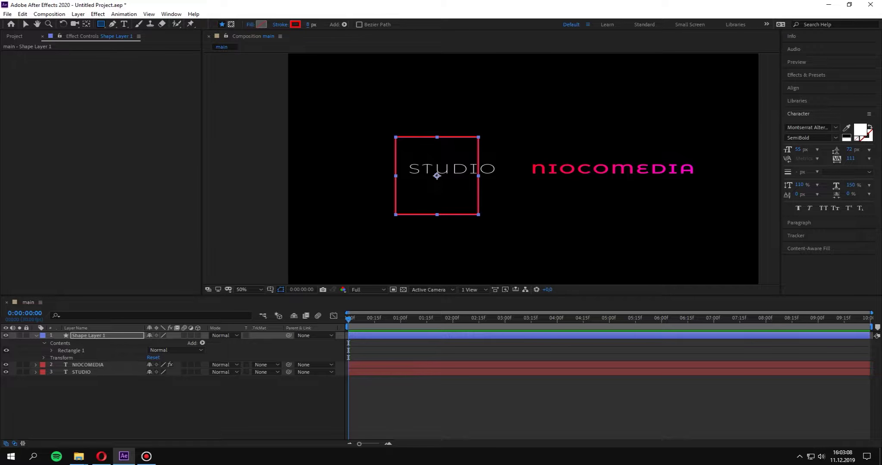
Step: Rotate Shape Layer 1 to 45° and recentre the diamond over STUDIO
{"action": "key", "text": "r"}
{"action": "left_click", "coordinate": [160, 342]}
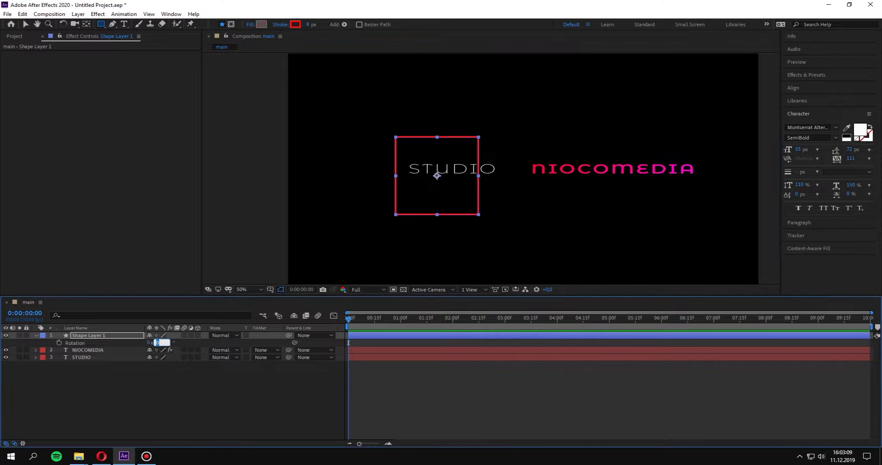
{"action": "type", "text": "45"}
{"action": "key", "text": "Return"}
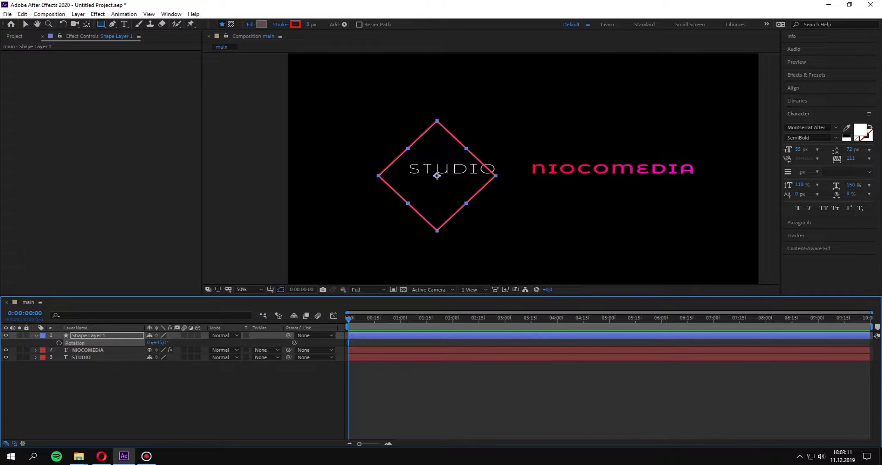
{"action": "key", "text": "v"}
{"action": "left_click_drag", "start_coordinate": [437, 175], "coordinate": [452, 170]}
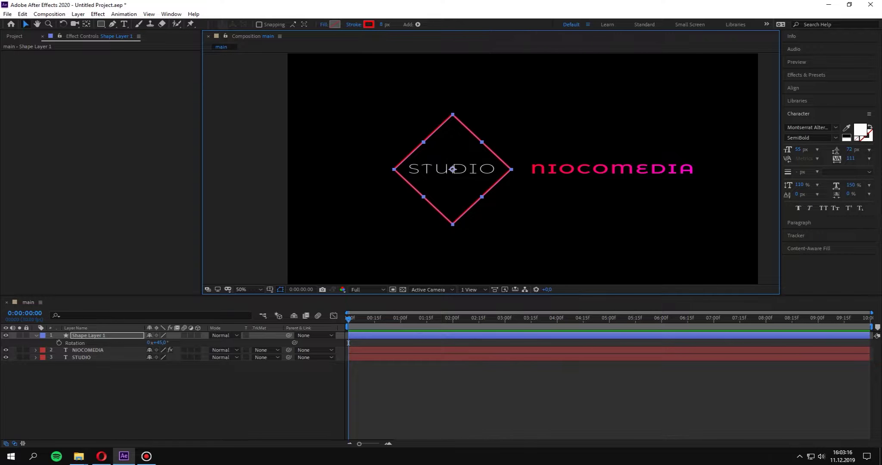
{"action": "left_click", "coordinate": [348, 342]}
{"action": "left_click", "coordinate": [36, 335]}
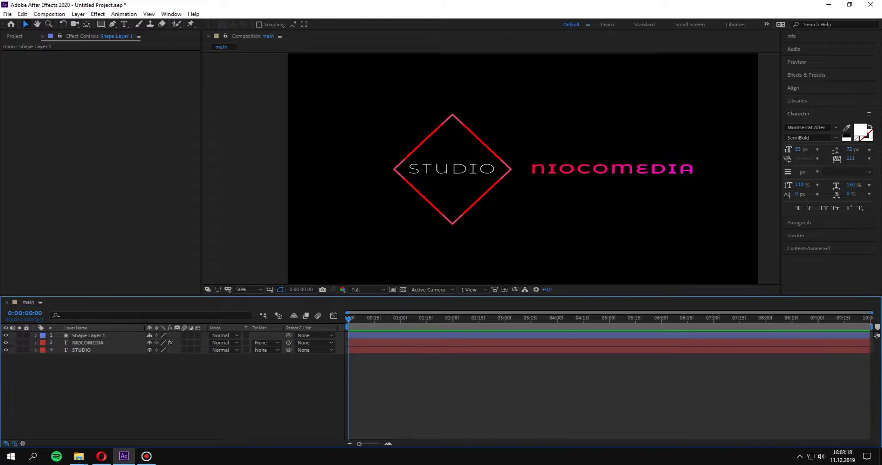
Step: Add Trim Paths to Shape Layer 1 and key End at 100% at 0:00:01:00
{"action": "left_click", "coordinate": [37, 335]}
{"action": "left_click", "coordinate": [88, 335]}
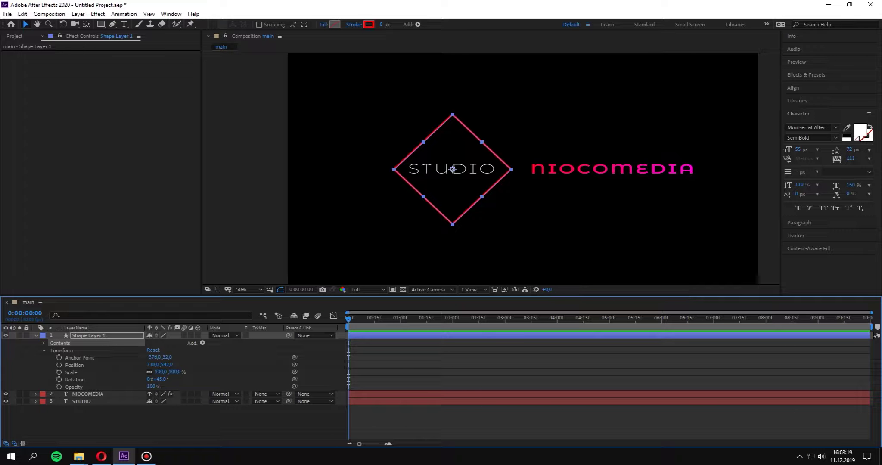
{"action": "left_click", "coordinate": [202, 343]}
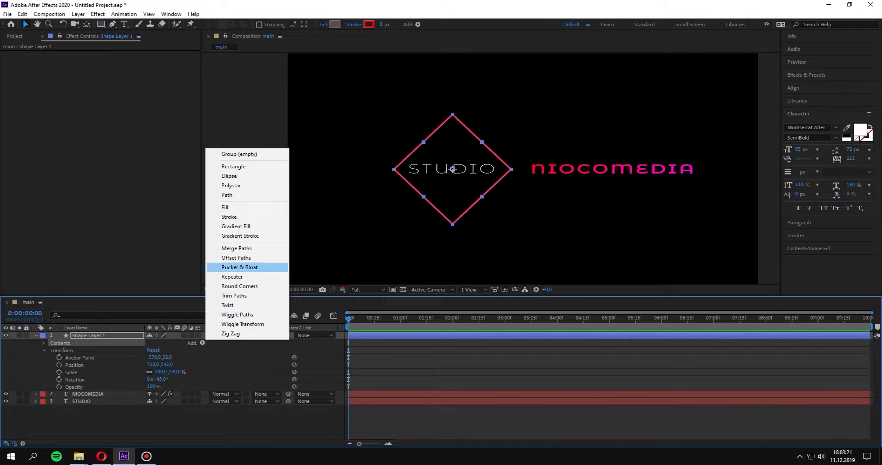
{"action": "left_click", "coordinate": [234, 295]}
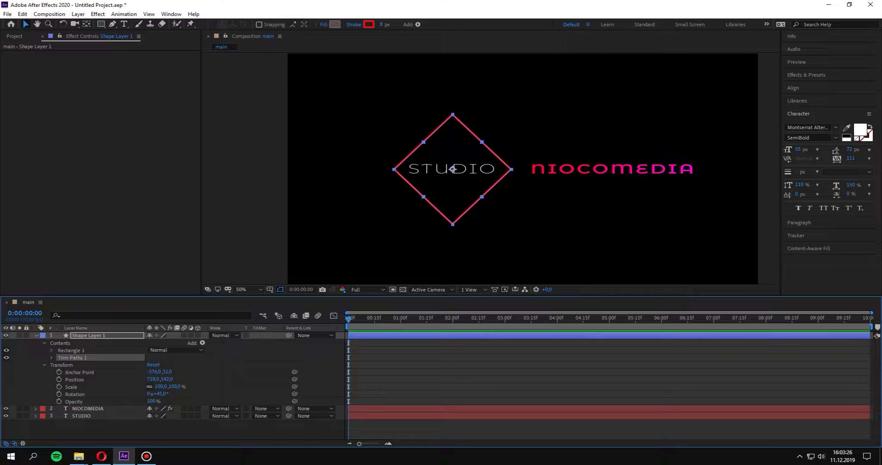
{"action": "left_click", "coordinate": [51, 358]}
{"action": "left_click_drag", "start_coordinate": [405, 318], "coordinate": [402, 318]}
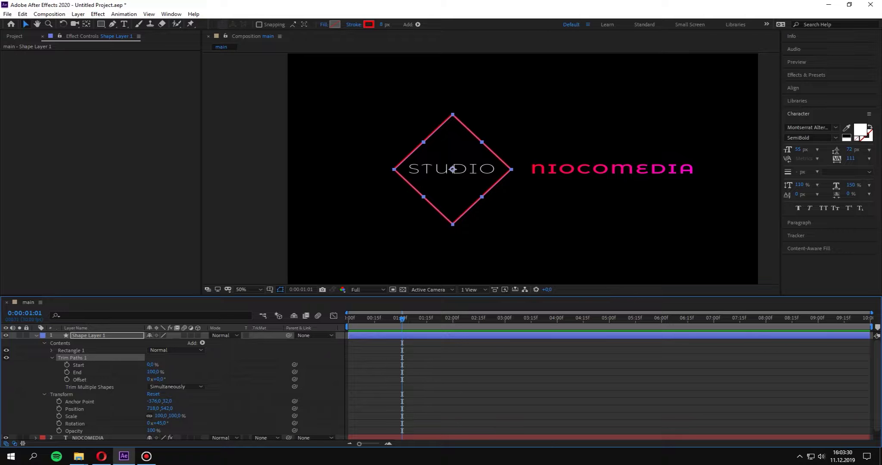
{"action": "left_click_drag", "start_coordinate": [402, 319], "coordinate": [400, 319]}
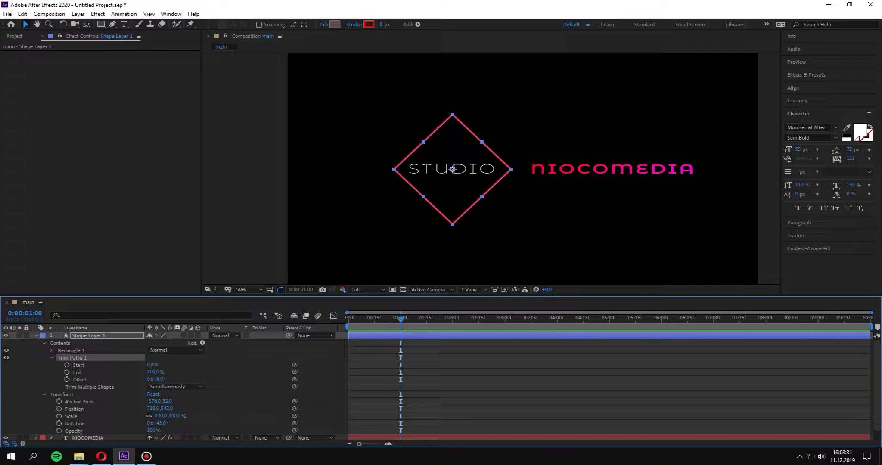
{"action": "left_click_drag", "start_coordinate": [153, 371], "coordinate": [142, 372]}
{"action": "key", "text": "ctrl+z"}
{"action": "left_click", "coordinate": [67, 373]}
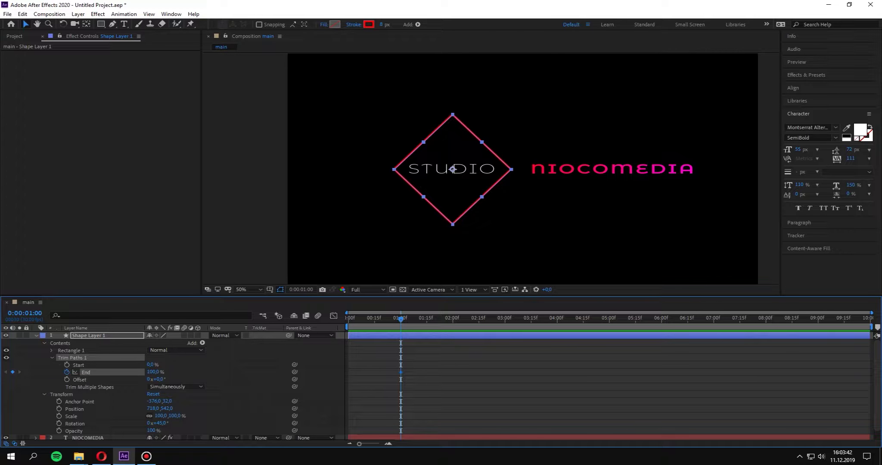
Step: Key Trim Paths End at 0% on frame 0 and step through frames to check the draw-on
{"action": "key", "text": "Home"}
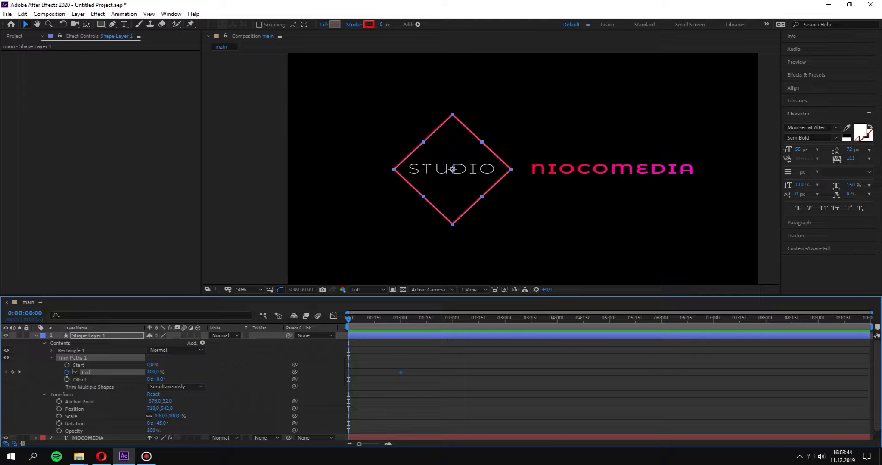
{"action": "left_click", "coordinate": [154, 372]}
{"action": "type", "text": "0"}
{"action": "key", "text": "Return"}
{"action": "key", "text": "space"}
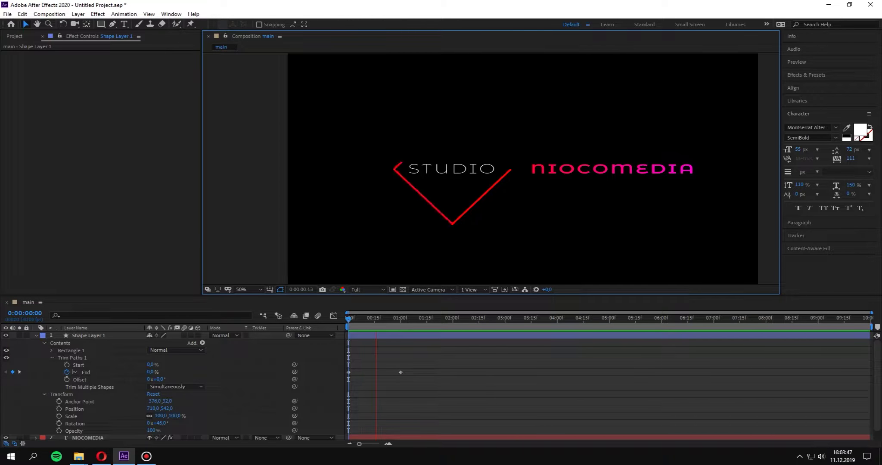
{"action": "key", "text": "space"}
{"action": "key", "text": "Page_Down"}
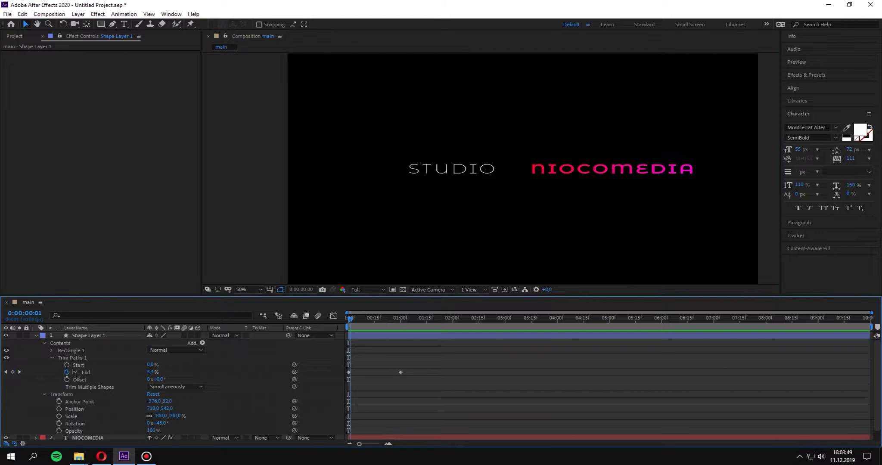
{"action": "key", "text": "Page_Up"}
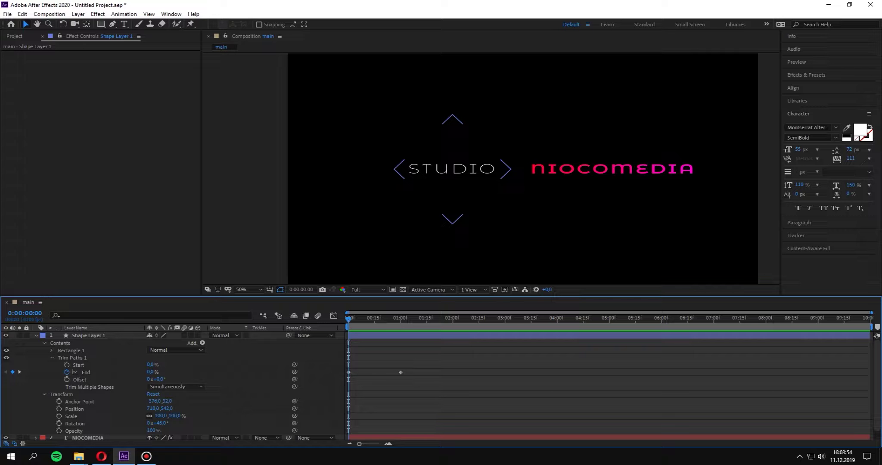
{"action": "key", "text": "space"}
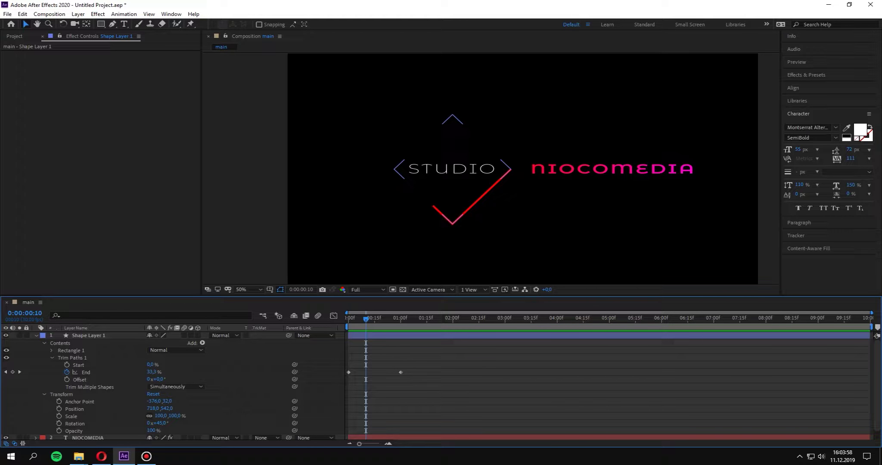
Step: Key Trim Paths Start at 0% at 0:00:00:10 and 100% at 0:00:01:10, then preview
{"action": "left_click", "coordinate": [67, 365]}
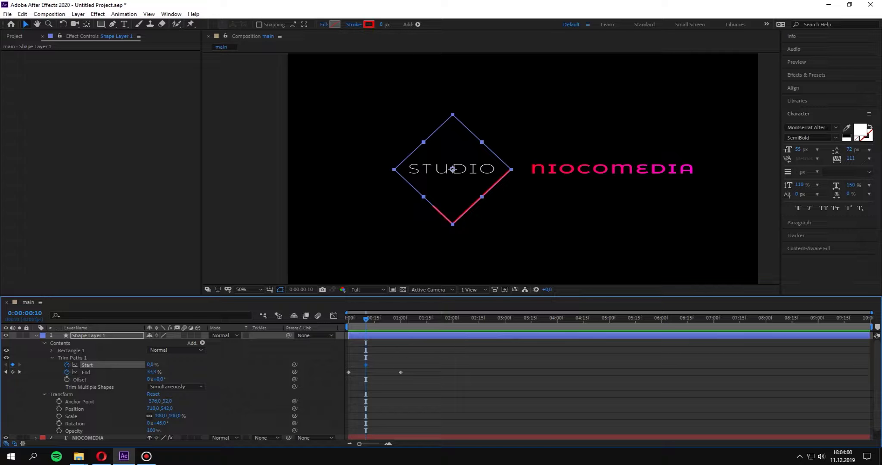
{"action": "key", "text": "k"}
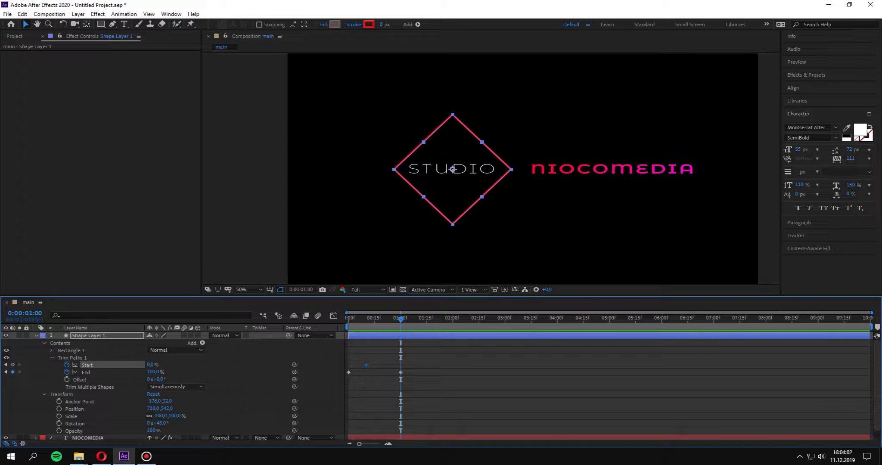
{"action": "key", "text": "shift+Page_Down"}
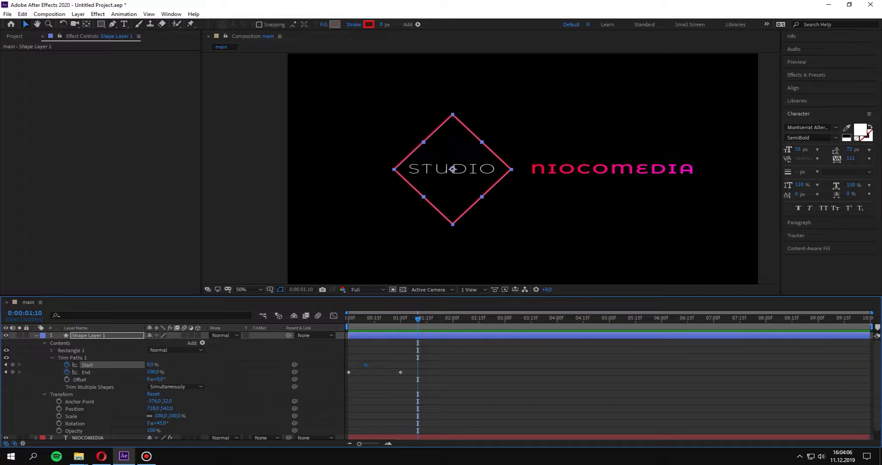
{"action": "left_click", "coordinate": [150, 365]}
{"action": "key", "text": "Return"}
{"action": "key", "text": "Home"}
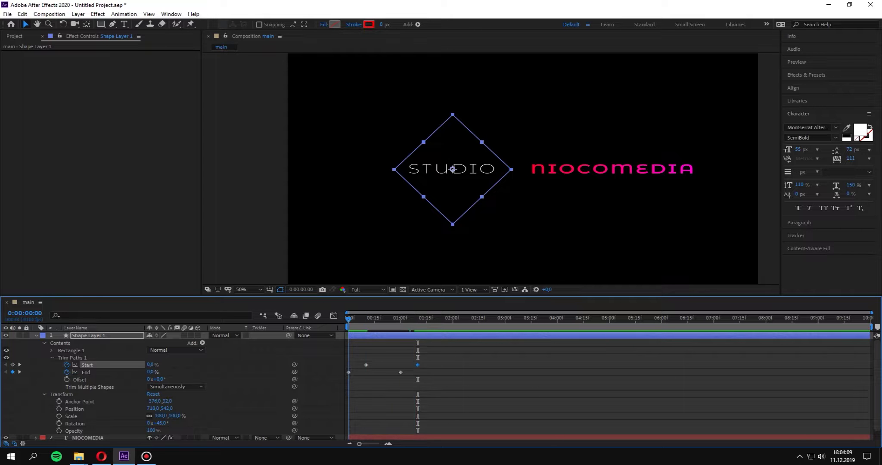
{"action": "key", "text": "space"}
{"action": "key", "text": "space"}
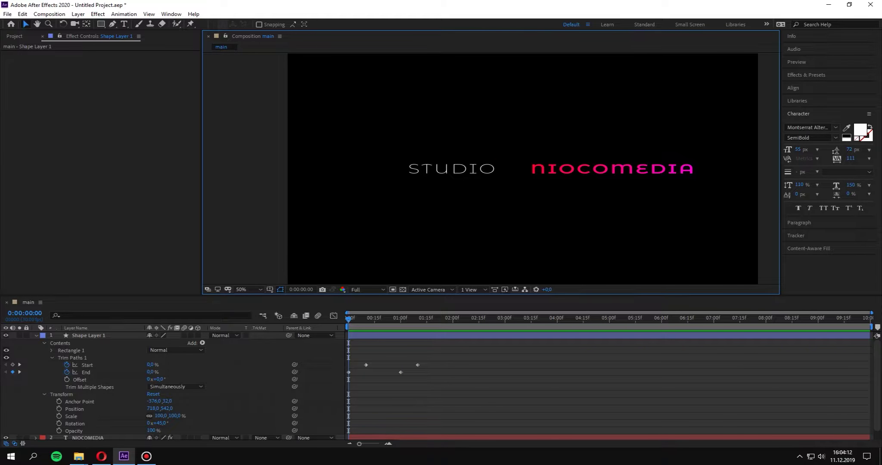
{"action": "key", "text": "space"}
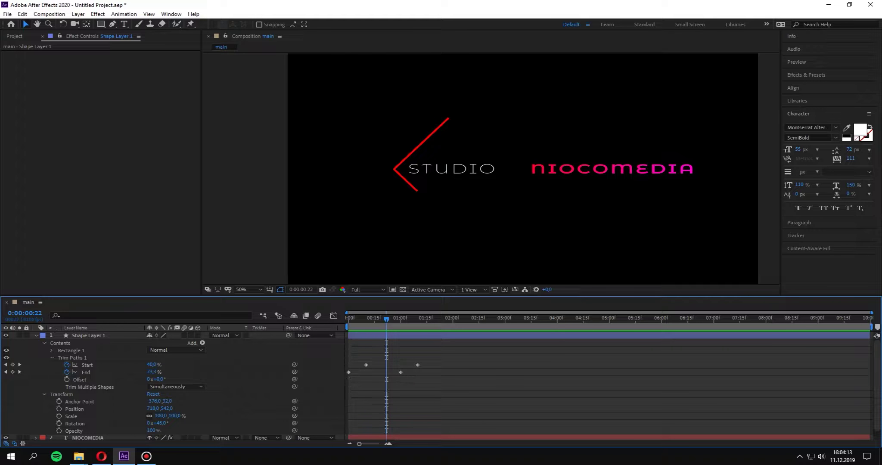
{"action": "left_click", "coordinate": [36, 336]}
Step: Copy NIOCOMEDIA's Gradient Ramp onto the diamond shape layer and preview it from the first frame
{"action": "left_click", "coordinate": [453, 169]}
{"action": "left_click", "coordinate": [613, 169]}
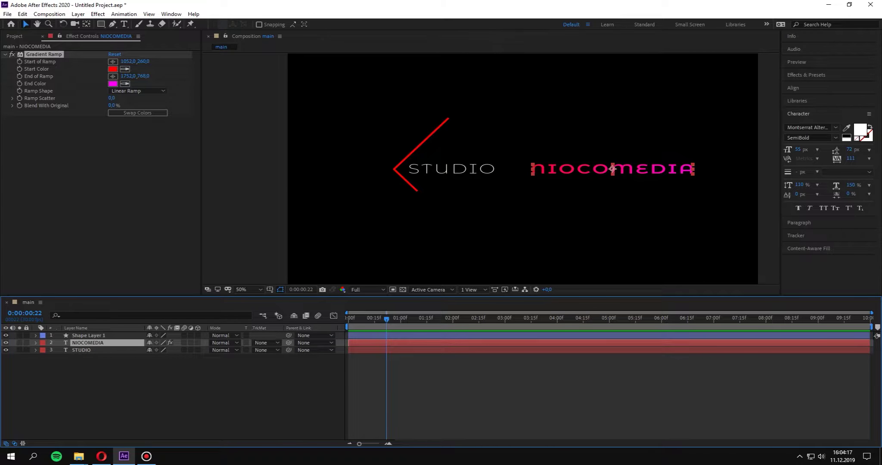
{"action": "left_click", "coordinate": [43, 54]}
{"action": "left_click", "coordinate": [453, 169]}
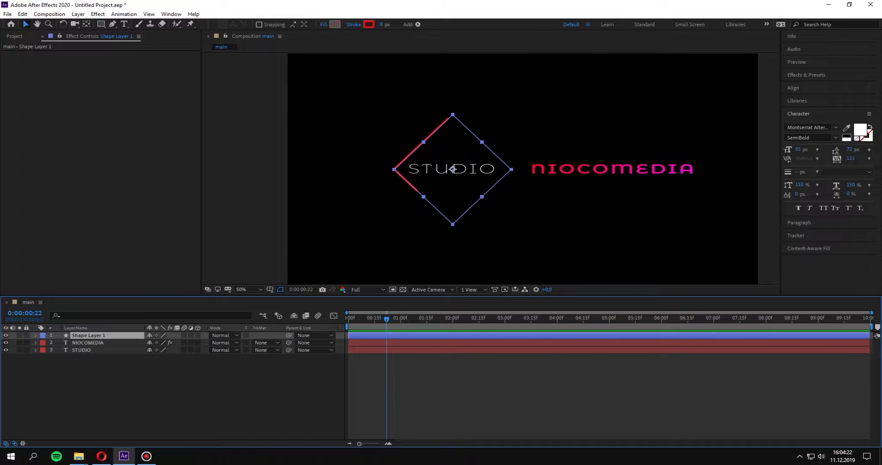
{"action": "key", "text": "ctrl+v"}
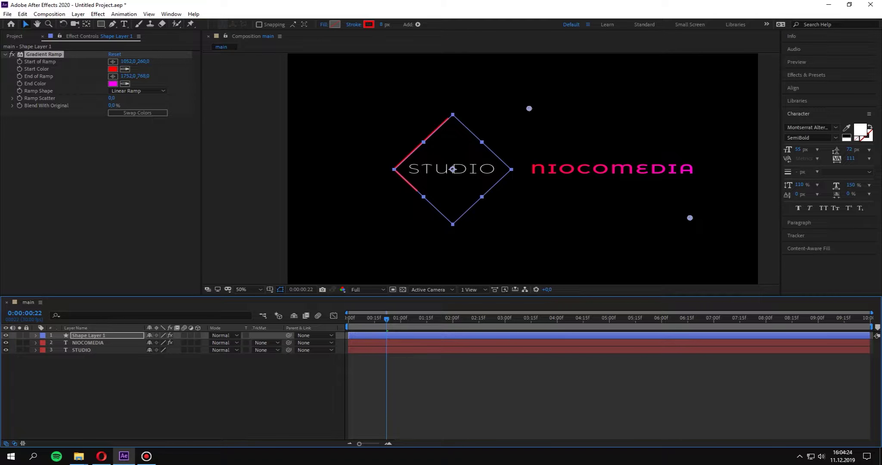
{"action": "key", "text": "F2"}
{"action": "key", "text": "Home"}
{"action": "key", "text": "space"}
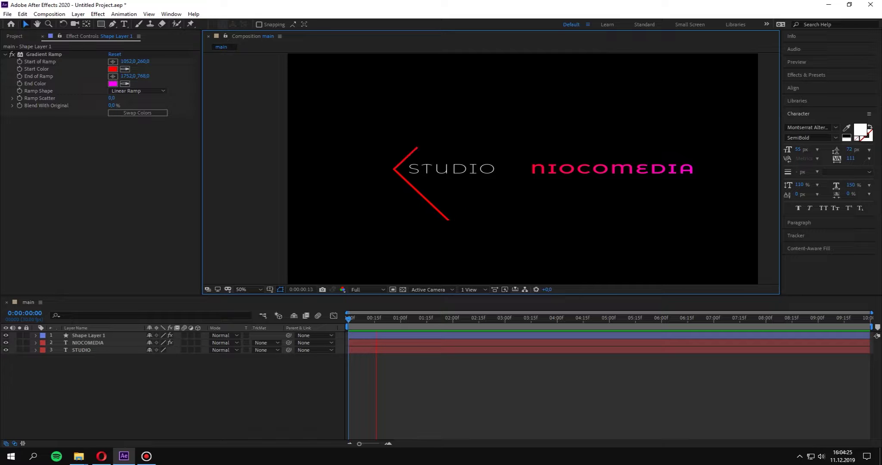
{"action": "key", "text": "space"}
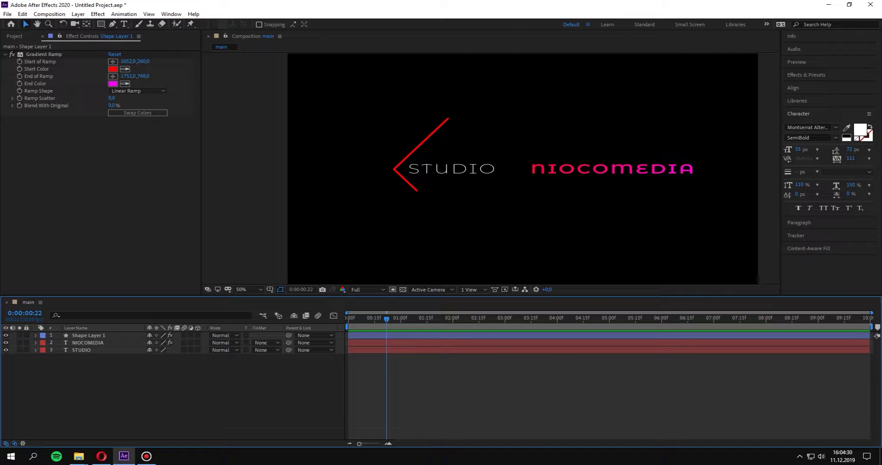
Step: Drag the diamond's ramp start and end points into a rough first position
{"action": "left_click", "coordinate": [44, 53]}
{"action": "left_click_drag", "start_coordinate": [530, 109], "coordinate": [501, 104]}
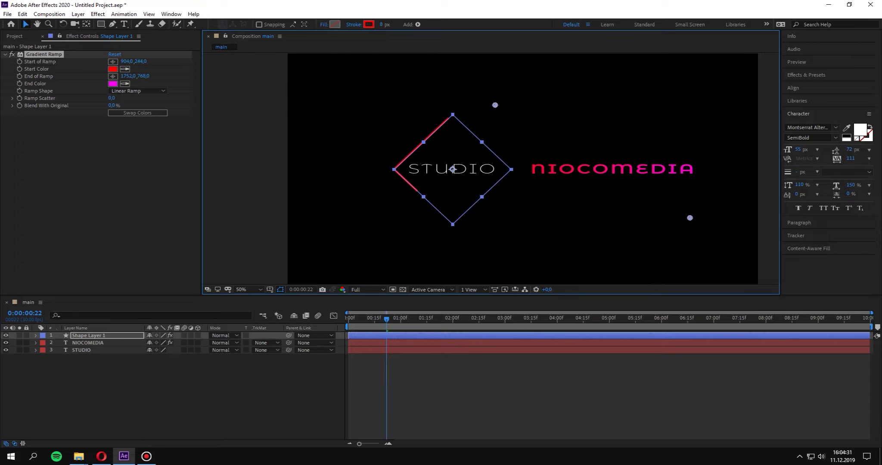
{"action": "left_click_drag", "start_coordinate": [690, 218], "coordinate": [490, 230]}
{"action": "key", "text": "ctrl+shift+a"}
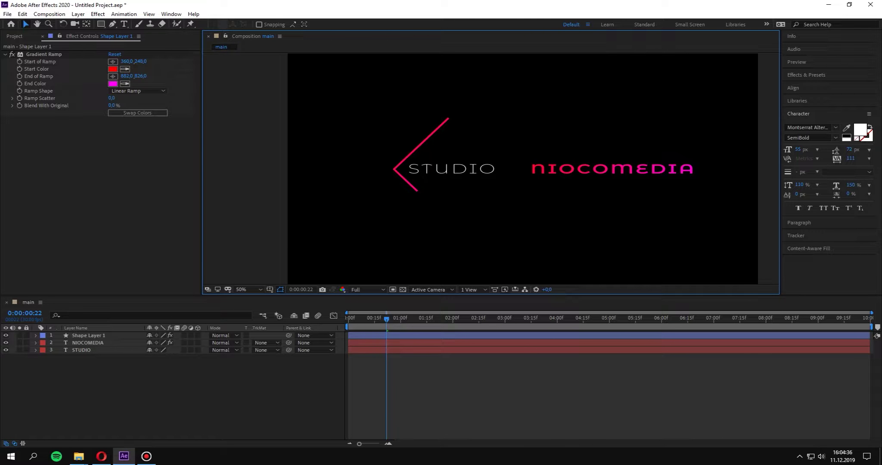
Step: Place the diamond's ramp points at 814,264 and 540,746, then preview the stroke
{"action": "left_click", "coordinate": [44, 54]}
{"action": "left_click_drag", "start_coordinate": [370, 105], "coordinate": [475, 109]}
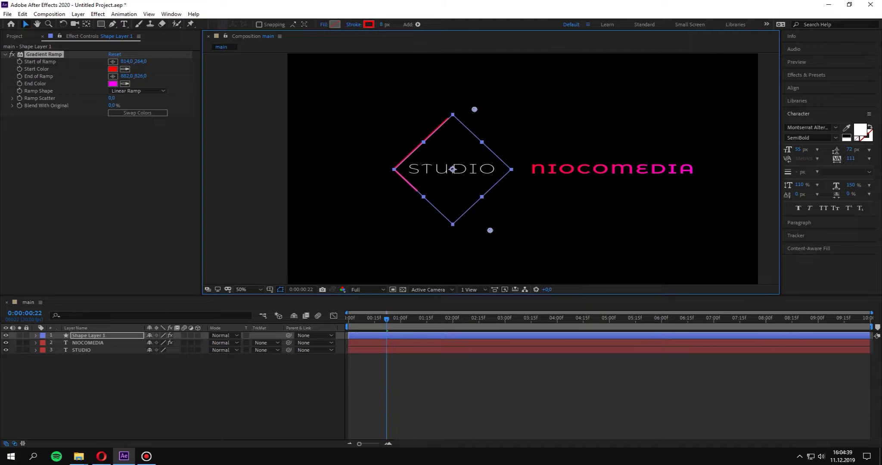
{"action": "left_click_drag", "start_coordinate": [488, 230], "coordinate": [405, 214]}
{"action": "key", "text": "ctrl+shift+a"}
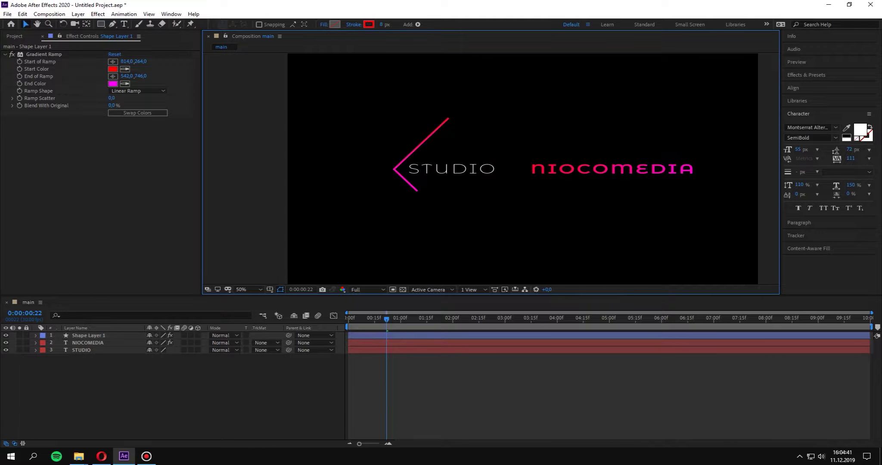
{"action": "key", "text": "space"}
{"action": "key", "text": "space"}
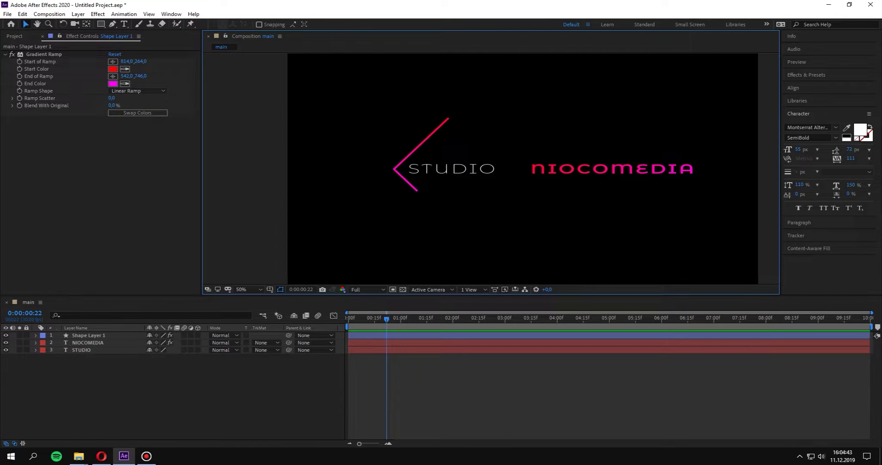
{"action": "key", "text": "Home"}
{"action": "key", "text": "space"}
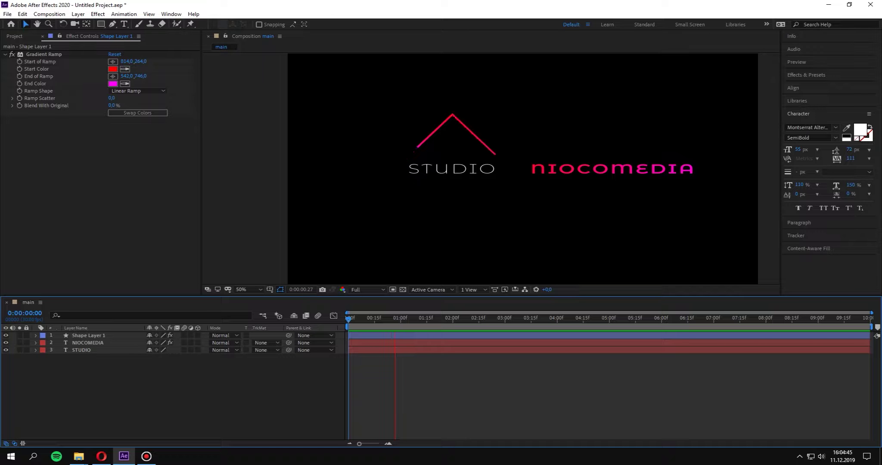
{"action": "key", "text": "space"}
{"action": "left_click", "coordinate": [86, 335]}
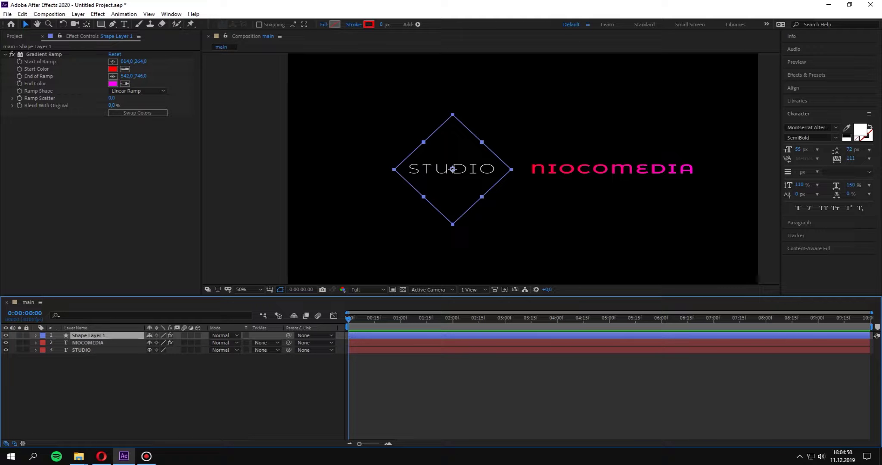
Step: Duplicate the diamond, move the copy onto NIOCOMEDIA, enlarge it, and preview both draw-ons
{"action": "key", "text": "ctrl+d"}
{"action": "left_click_drag", "start_coordinate": [453, 169], "coordinate": [611, 170]}
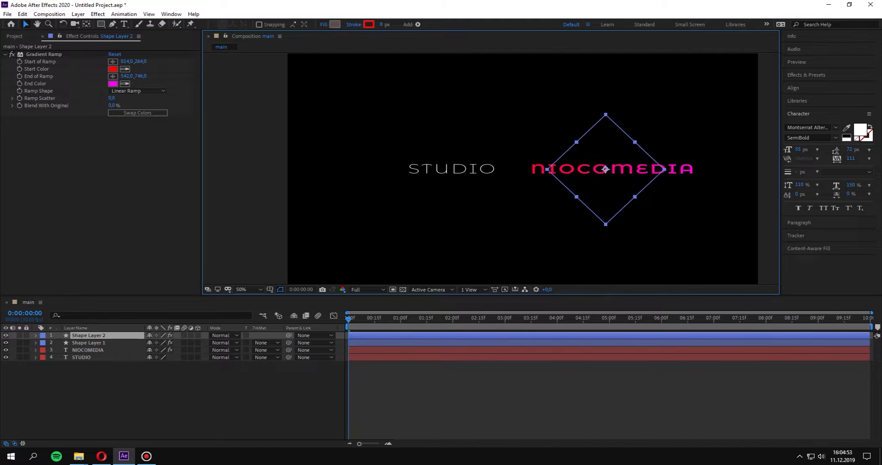
{"action": "key", "text": "alt+KP_Add"}
{"action": "key", "text": "alt+KP_Add"}
{"action": "key", "text": "alt+KP_Add"}
{"action": "key", "text": "Down"}
{"action": "key", "text": "Down"}
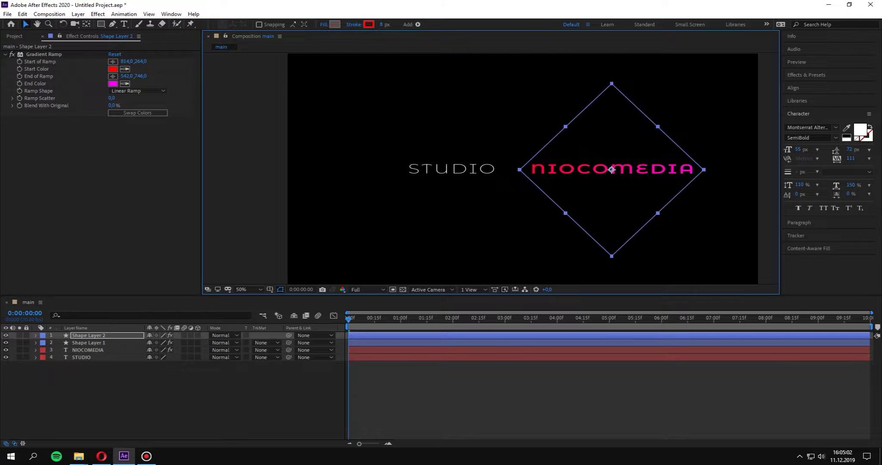
{"action": "key", "text": "space"}
{"action": "left_click", "coordinate": [611, 169]}
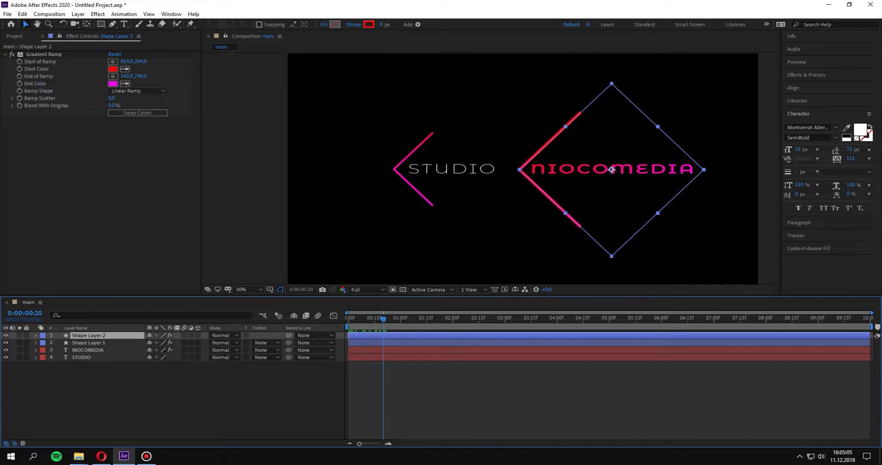
Step: Set the copied diamond's Trim Paths Offset to 180° so it starts opposite
{"action": "key", "text": "ctrl+Right"}
{"action": "key", "text": "ctrl+Right"}
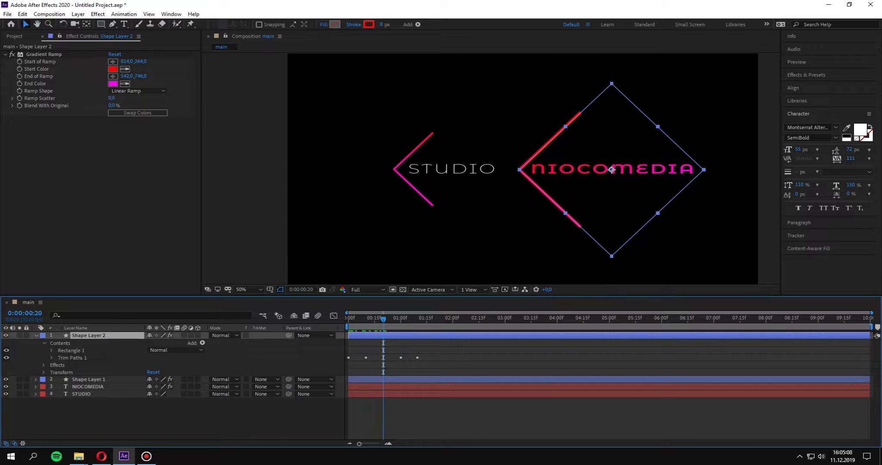
{"action": "key", "text": "ctrl+Right"}
{"action": "key", "text": "ctrl+Left"}
{"action": "key", "text": "ctrl+Right"}
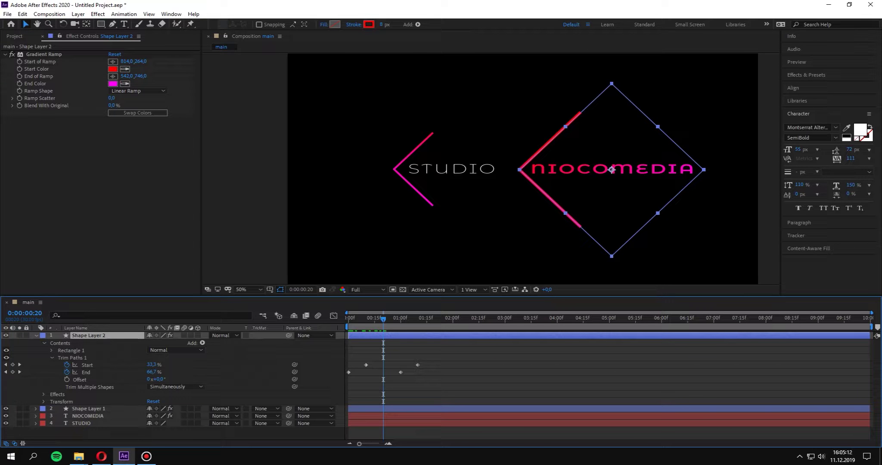
{"action": "left_click", "coordinate": [160, 379]}
{"action": "key", "text": "Return"}
{"action": "left_click", "coordinate": [241, 172]}
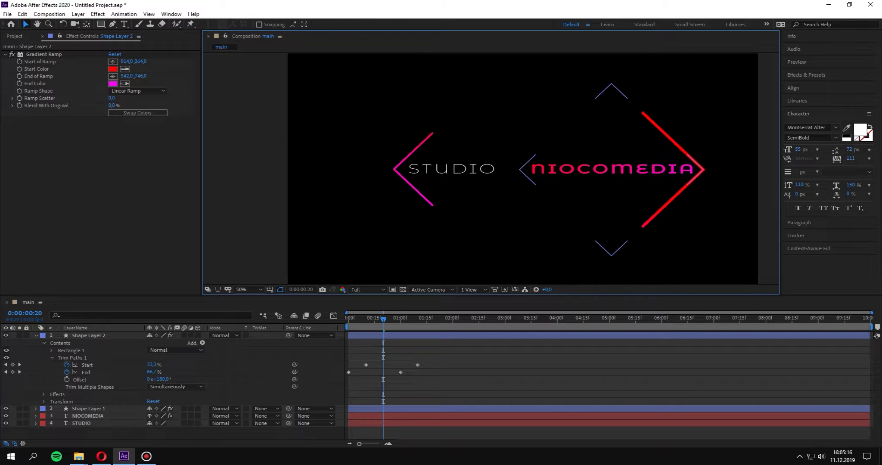
{"action": "key", "text": "ctrl+Down"}
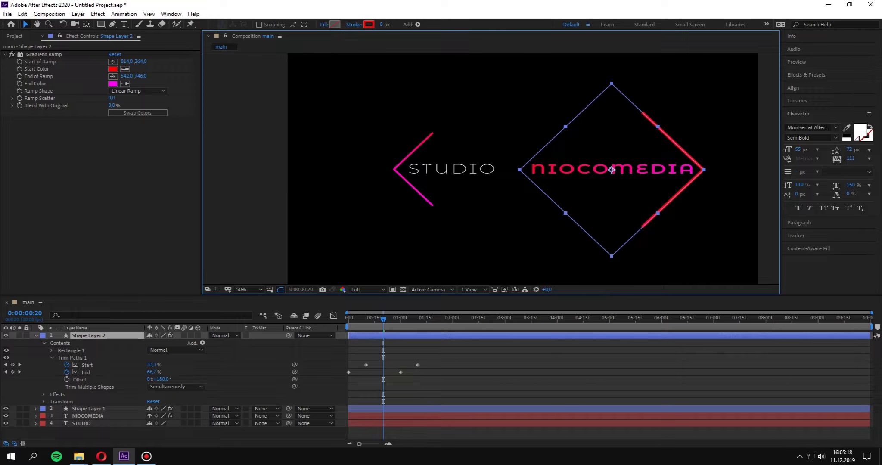
Step: Move the larger diamond's ramp to 1550,216–1214,826, preview, and graph its Trim Paths keyframes
{"action": "left_click", "coordinate": [43, 54]}
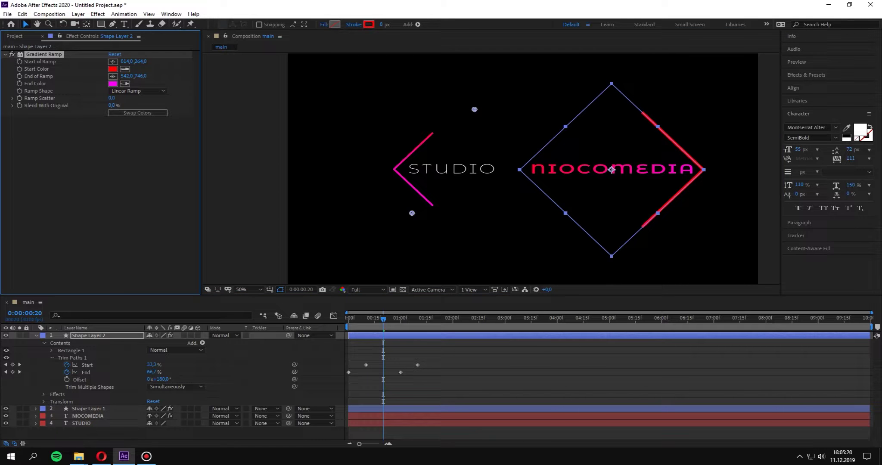
{"action": "left_click_drag", "start_coordinate": [474, 109], "coordinate": [641, 97]}
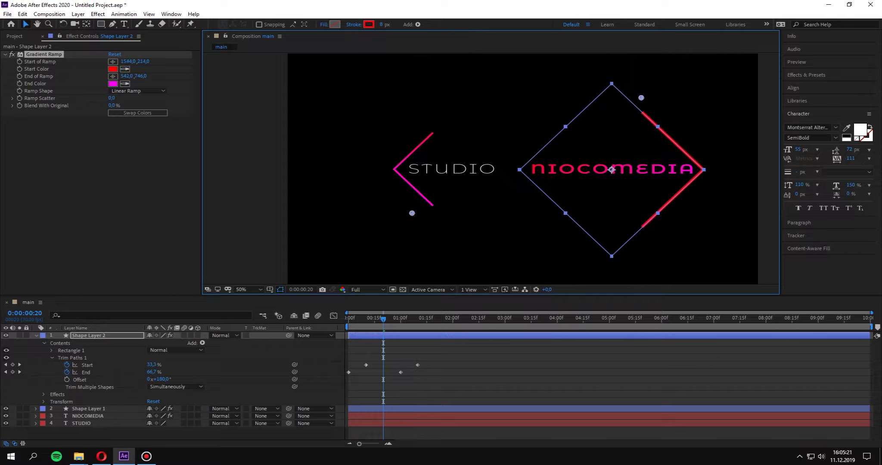
{"action": "mouse_move", "coordinate": [412, 213]}
{"action": "left_mouse_down"}
{"action": "mouse_move", "coordinate": [570, 239]}
{"action": "mouse_move", "coordinate": [568, 229]}
{"action": "left_mouse_up"}
{"action": "key", "text": "F2"}
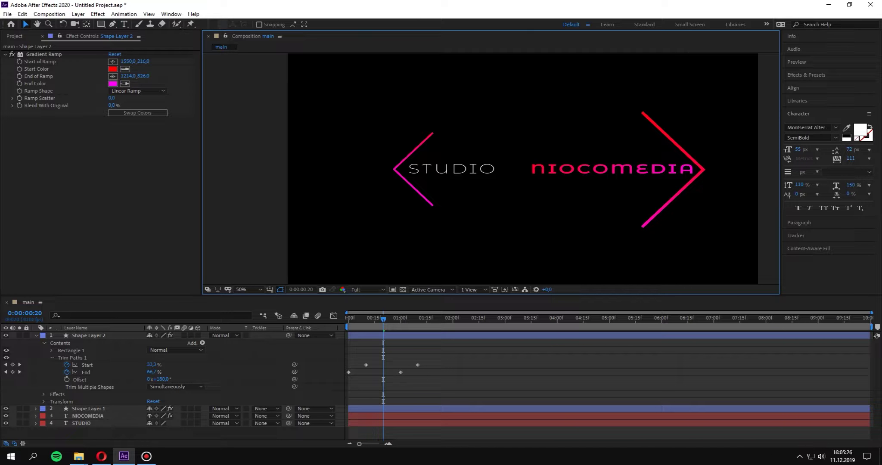
{"action": "key", "text": "Home"}
{"action": "key", "text": "space"}
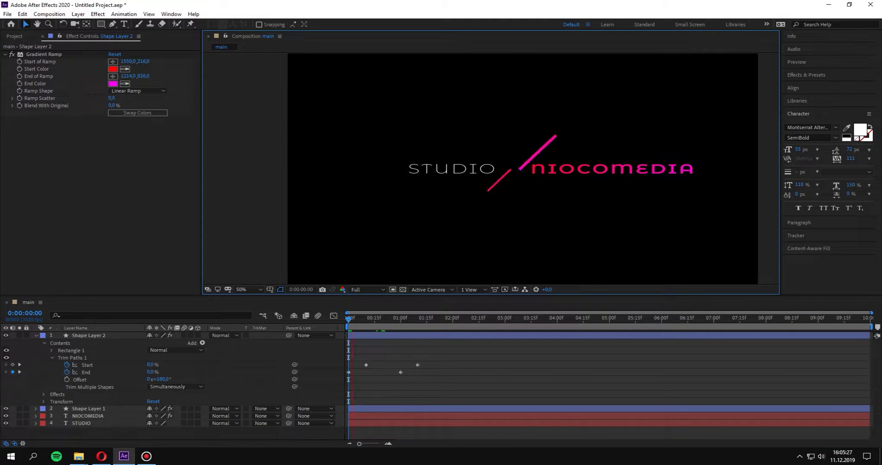
{"action": "key", "text": "space"}
{"action": "left_click_drag", "start_coordinate": [491, 344], "coordinate": [345, 382]}
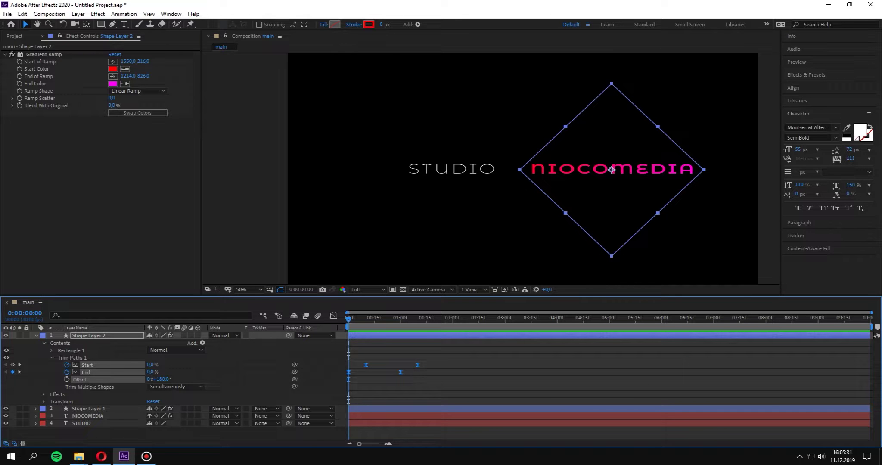
{"action": "left_click", "coordinate": [333, 316]}
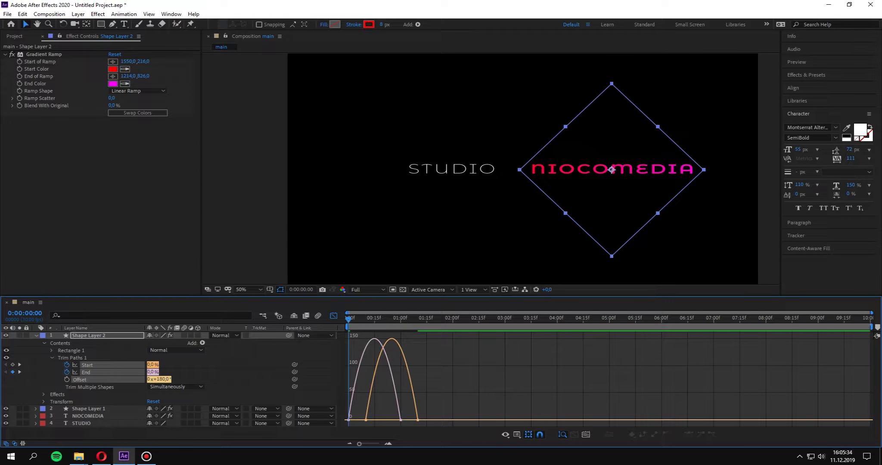
Step: Stretch the Trim Paths keyframe influence to about 46.83% in the speed graph, then preview
{"action": "left_click", "coordinate": [517, 434]}
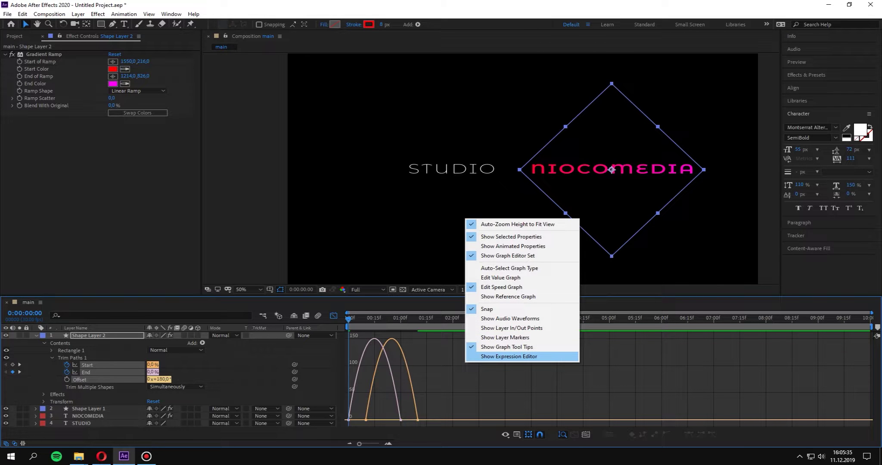
{"action": "left_click", "coordinate": [501, 278]}
{"action": "right_click", "coordinate": [507, 356]}
{"action": "left_click", "coordinate": [542, 280]}
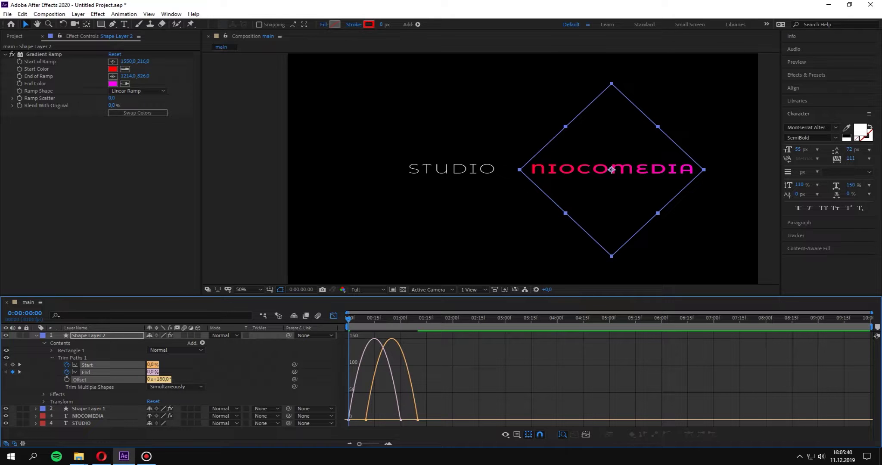
{"action": "left_click_drag", "start_coordinate": [475, 398], "coordinate": [390, 340]}
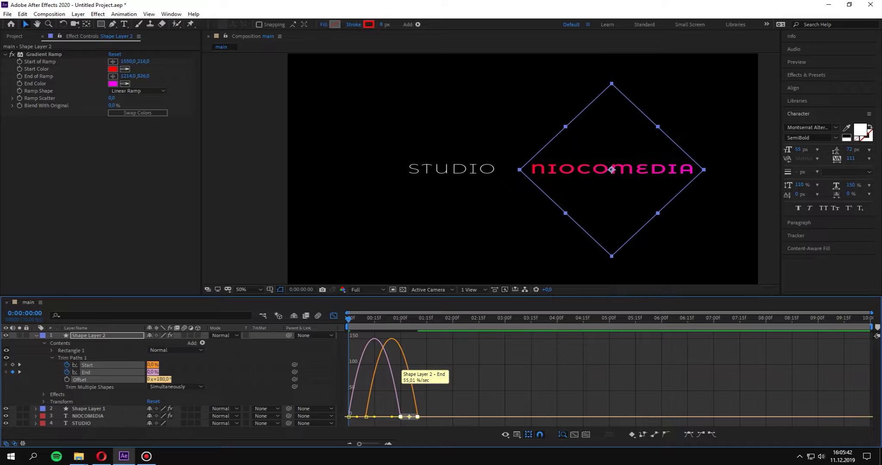
{"action": "left_click_drag", "start_coordinate": [410, 416], "coordinate": [405, 417]}
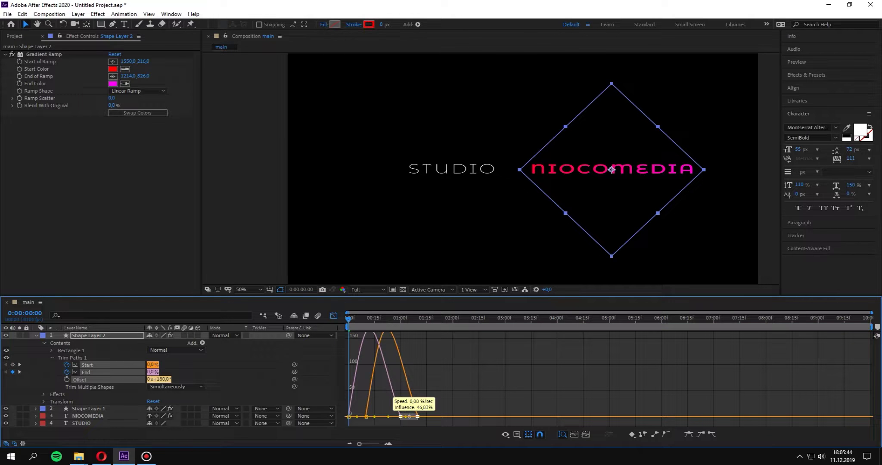
{"action": "left_click_drag", "start_coordinate": [406, 416], "coordinate": [408, 416]}
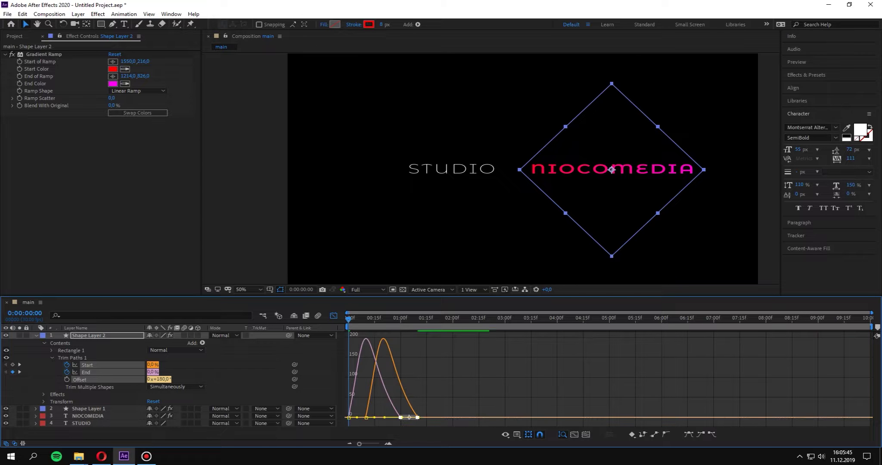
{"action": "key", "text": "shift+F3"}
{"action": "key", "text": "space"}
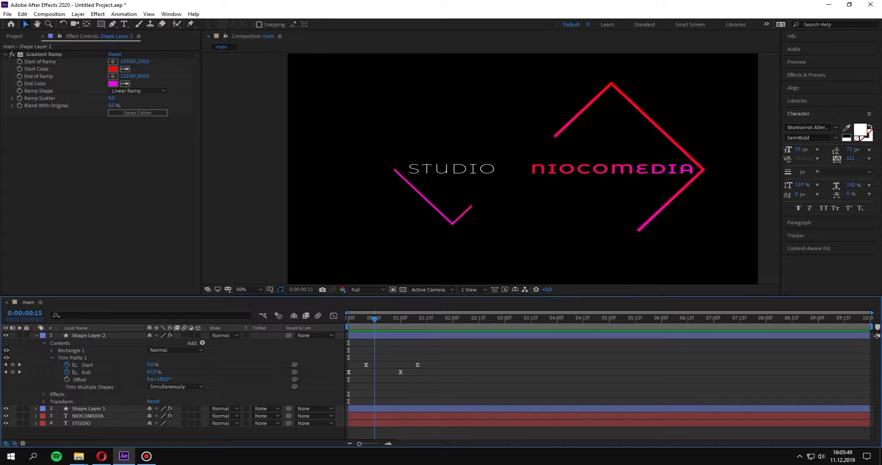
{"action": "key", "text": "u"}
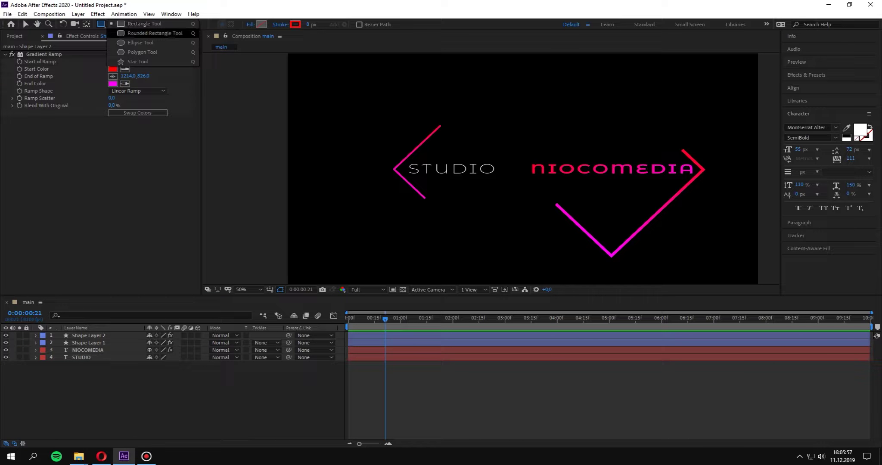
Step: Choose the Rectangle Tool with no stroke and a mid grey fill
{"action": "left_click_drag", "start_coordinate": [101, 24], "coordinate": [130, 30]}
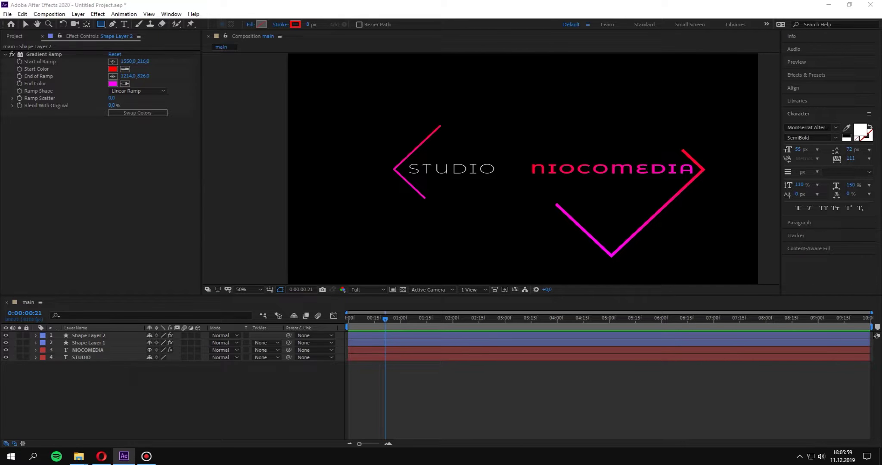
{"action": "left_click", "coordinate": [281, 24]}
{"action": "left_click", "coordinate": [419, 254]}
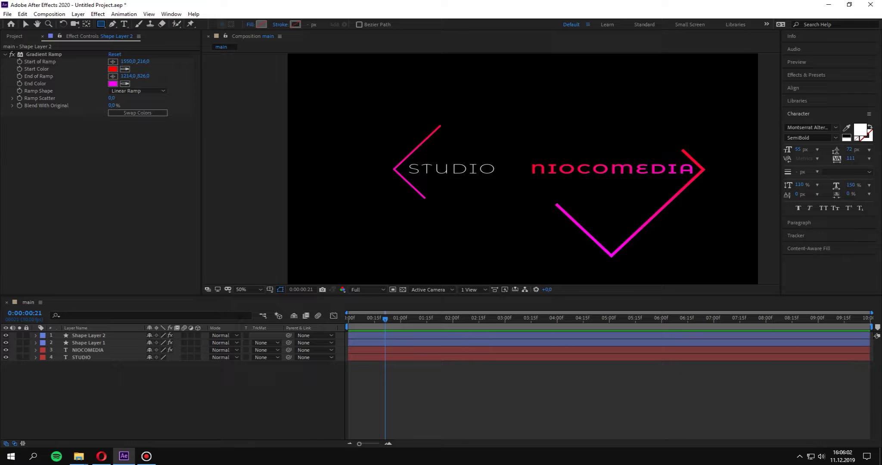
{"action": "left_click", "coordinate": [261, 25]}
{"action": "left_click_drag", "start_coordinate": [611, 290], "coordinate": [605, 307]}
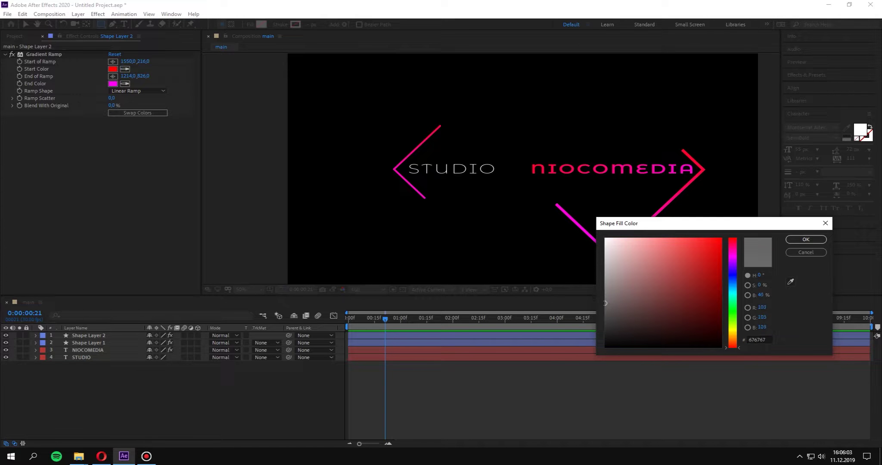
{"action": "left_click", "coordinate": [806, 240]}
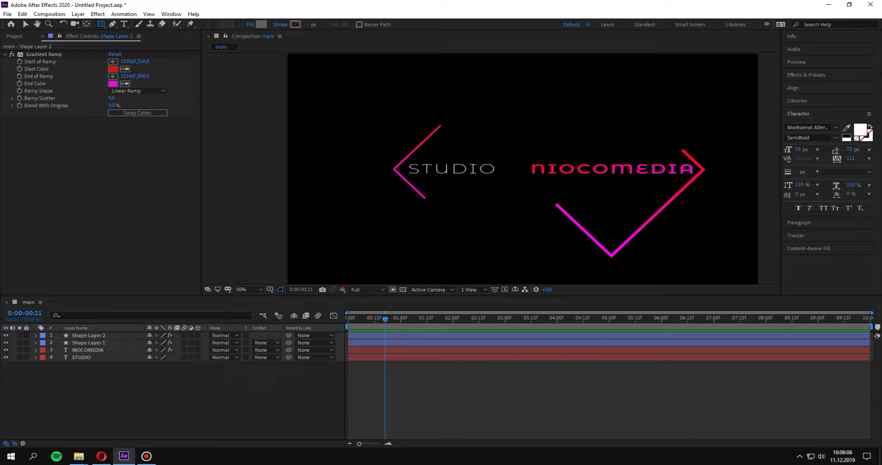
Step: Draw a grey rectangle over the STUDIO text and select its layer
{"action": "mouse_move", "coordinate": [391, 155]}
{"action": "left_mouse_down"}
{"action": "mouse_move", "coordinate": [502, 260]}
{"action": "mouse_move", "coordinate": [511, 184]}
{"action": "left_mouse_up"}
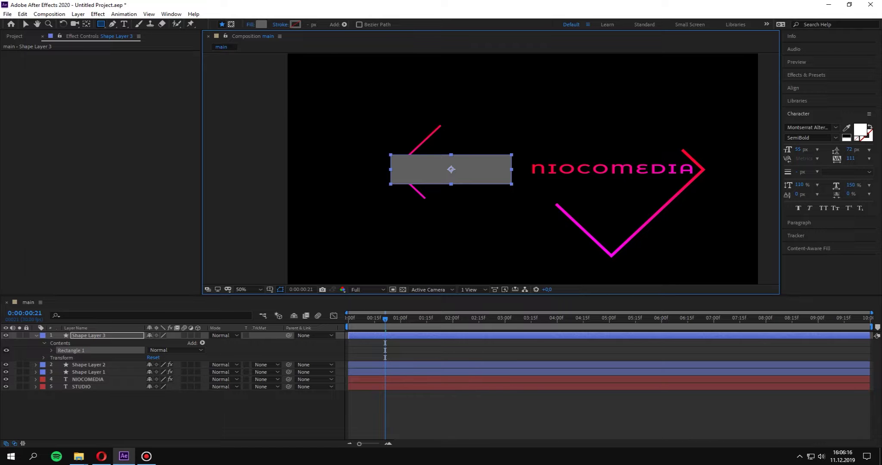
{"action": "key", "text": "y"}
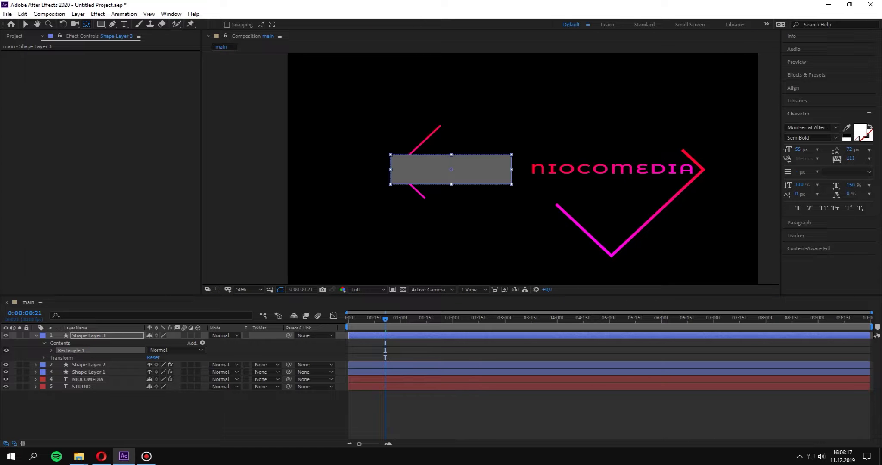
{"action": "key", "text": "v"}
{"action": "key", "text": "ctrl+shift+a"}
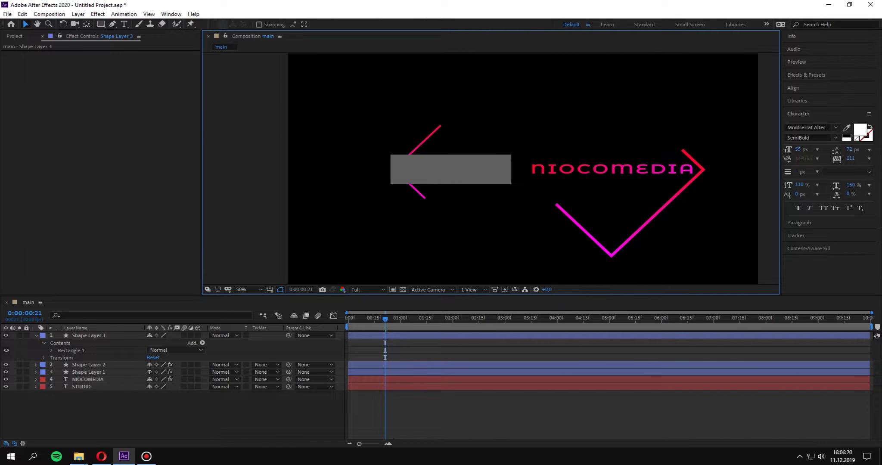
{"action": "left_click", "coordinate": [88, 336]}
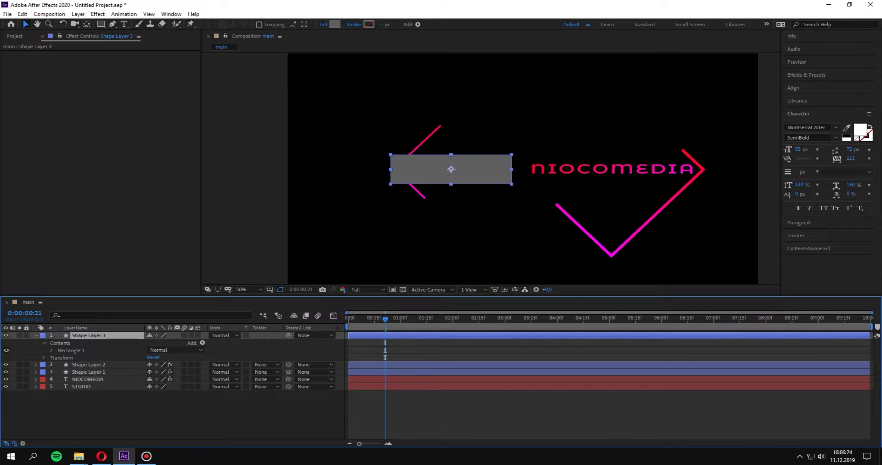
Step: Rename the rectangle layer matte_01 and place it directly above STUDIO
{"action": "key", "text": "Return"}
{"action": "type", "text": "matte_01"}
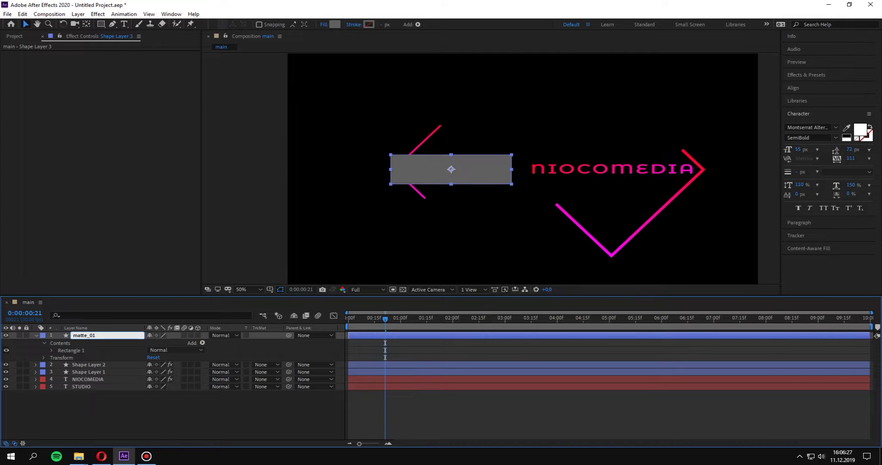
{"action": "key", "text": "Return"}
{"action": "left_click_drag", "start_coordinate": [86, 335], "coordinate": [86, 384]}
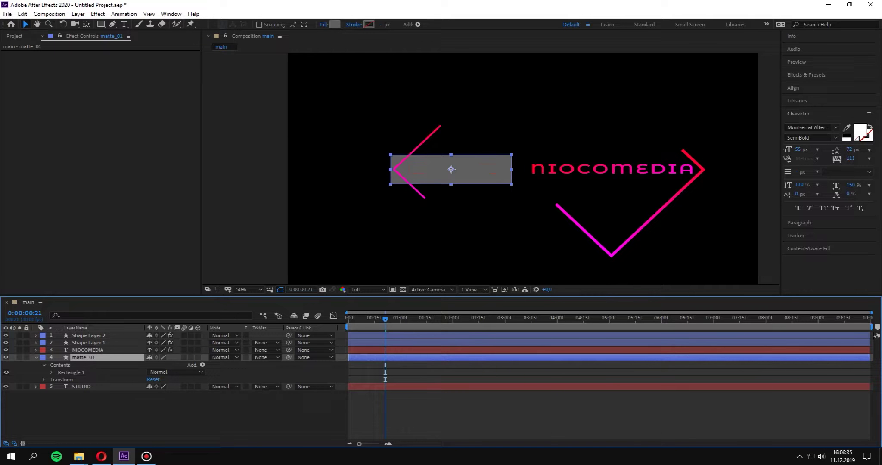
Step: Set STUDIO's track matte to Alpha Matte and slide the text left behind it
{"action": "left_click", "coordinate": [264, 386]}
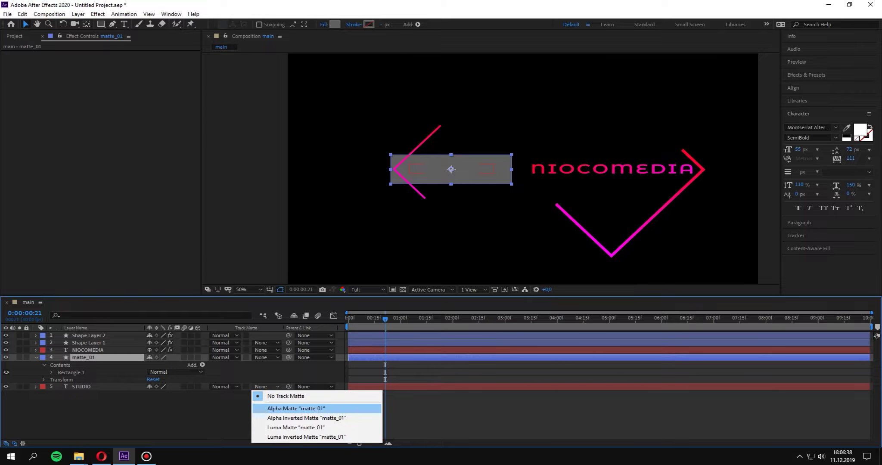
{"action": "left_click", "coordinate": [296, 408]}
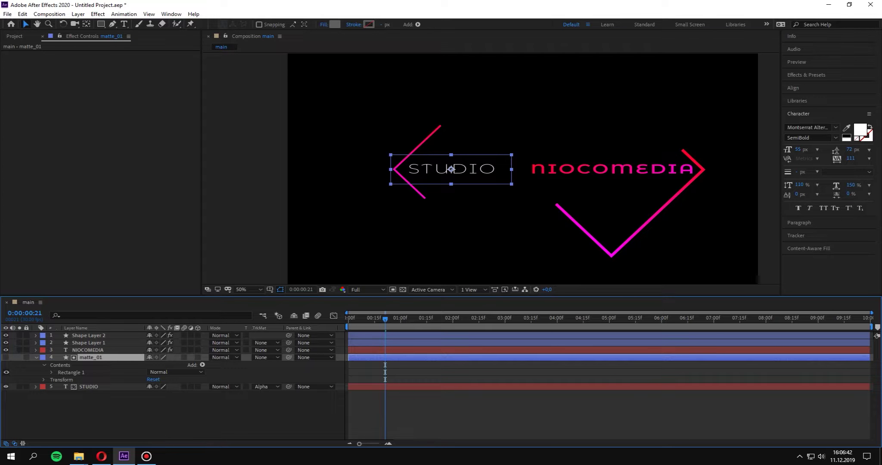
{"action": "left_click", "coordinate": [451, 169]}
{"action": "mouse_move", "coordinate": [451, 169]}
{"action": "left_mouse_down"}
{"action": "mouse_move", "coordinate": [373, 169]}
{"action": "mouse_move", "coordinate": [582, 169]}
{"action": "mouse_move", "coordinate": [452, 169]}
{"action": "left_mouse_up"}
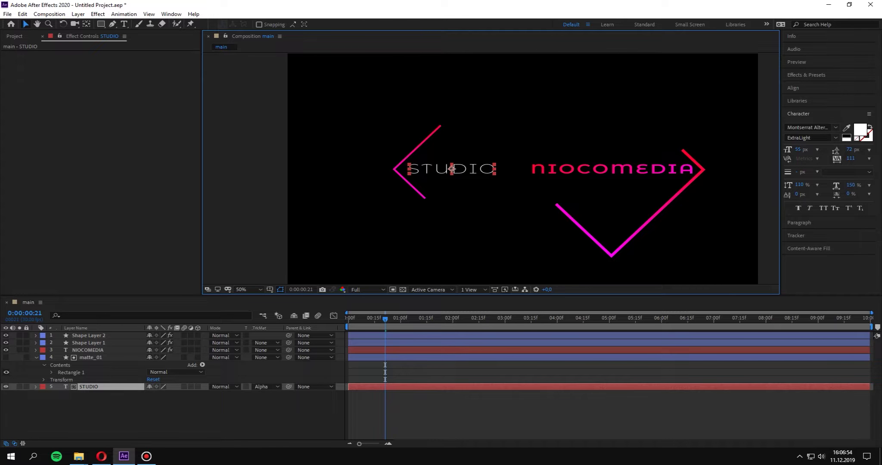
Step: Keyframe STUDIO's Position so it slides in from the right over the first second
{"action": "key", "text": "p"}
{"action": "key", "text": "space"}
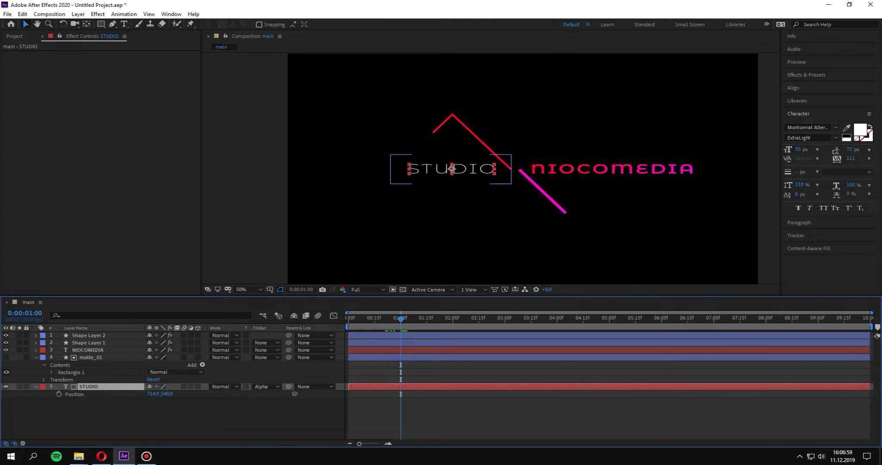
{"action": "key", "text": "alt+shift+p"}
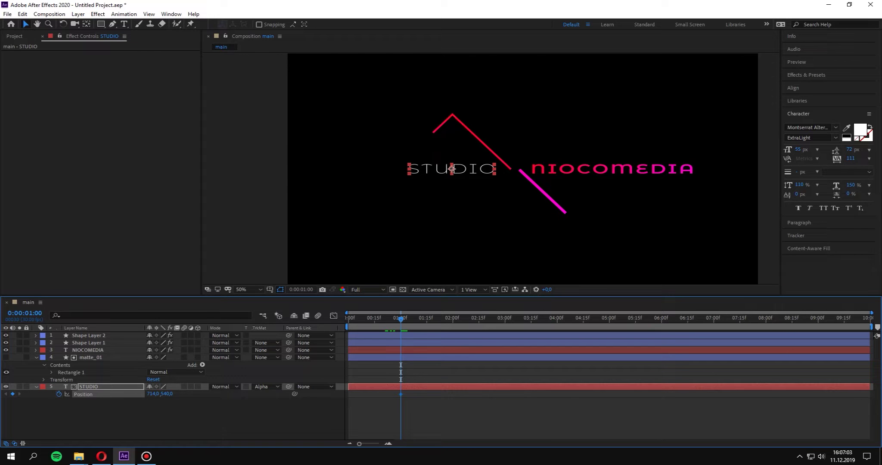
{"action": "key", "text": "Home"}
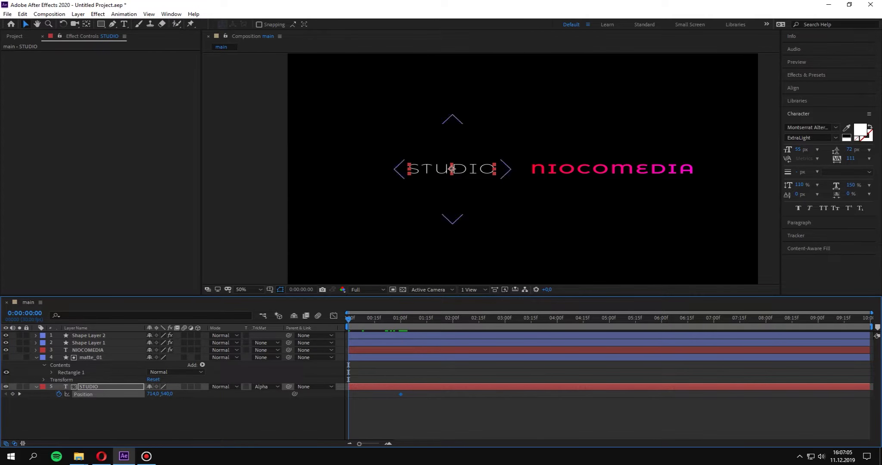
{"action": "left_click_drag", "start_coordinate": [451, 169], "coordinate": [577, 169]}
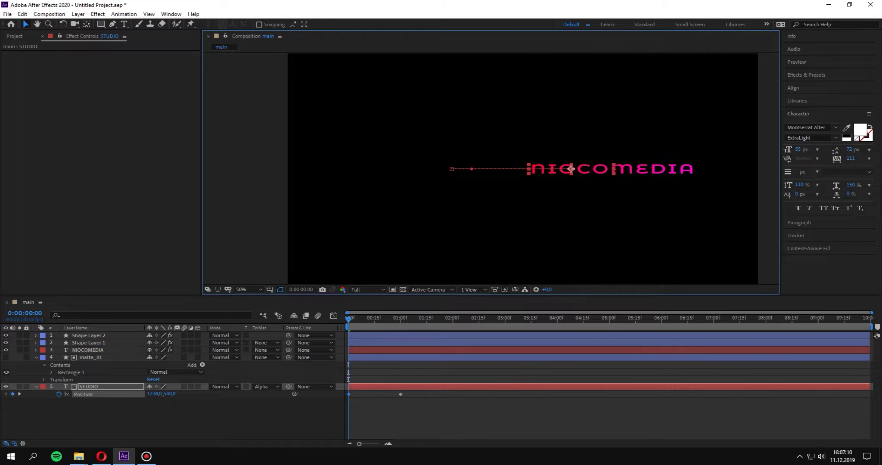
{"action": "key", "text": "space"}
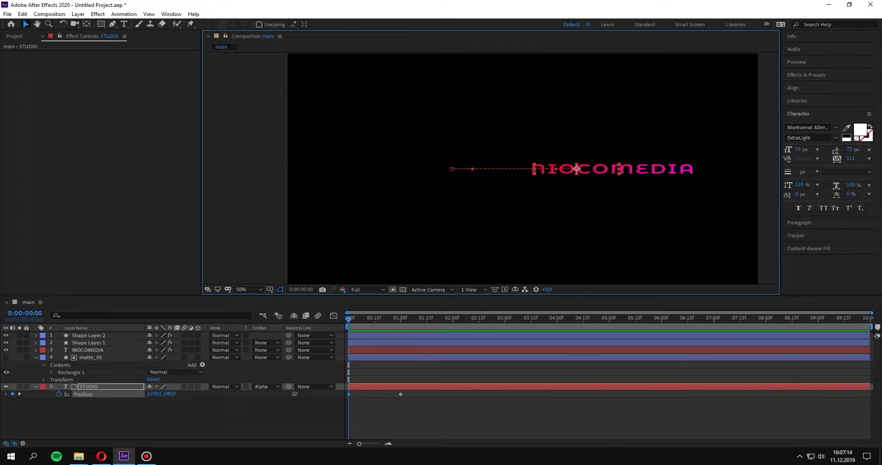
{"action": "key", "text": "space"}
Step: Apply Easy Ease to both STUDIO Position keyframes, sharpen the speed peak, and preview
{"action": "key", "text": "F9"}
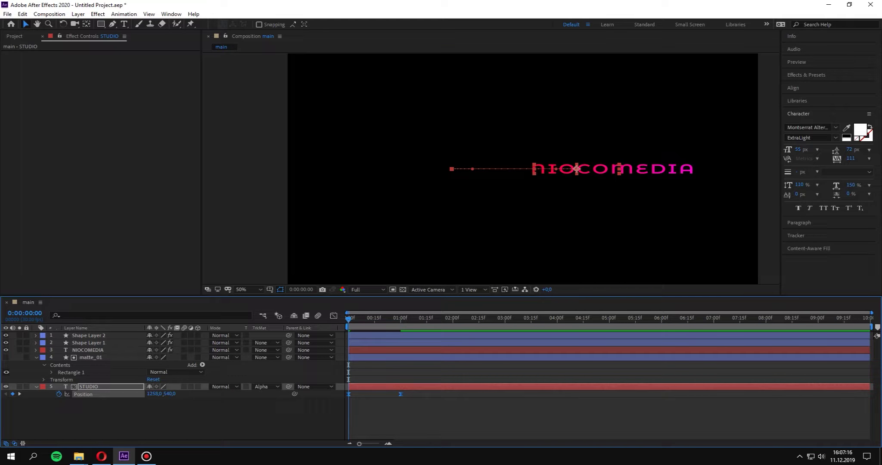
{"action": "left_click", "coordinate": [334, 316]}
{"action": "mouse_move", "coordinate": [458, 418]}
{"action": "left_mouse_down"}
{"action": "mouse_move", "coordinate": [346, 423]}
{"action": "mouse_move", "coordinate": [360, 420]}
{"action": "left_mouse_up"}
{"action": "key", "text": "space"}
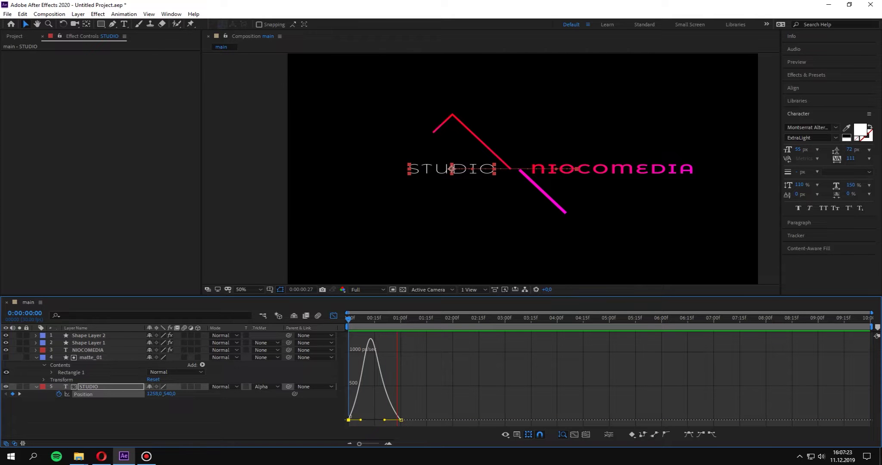
{"action": "left_click", "coordinate": [431, 237]}
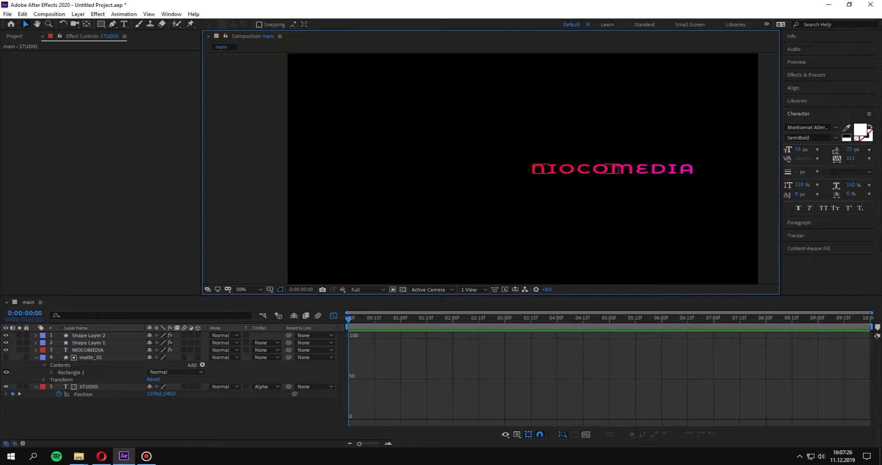
Step: Duplicate matte_01 into a visible matte_02 layer
{"action": "key", "text": "u"}
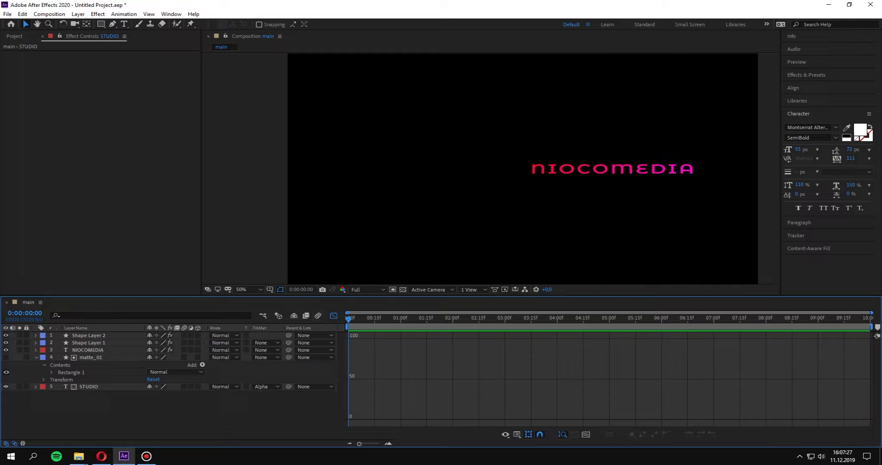
{"action": "key", "text": "shift+F3"}
{"action": "left_click", "coordinate": [91, 357]}
{"action": "key", "text": "ctrl+d"}
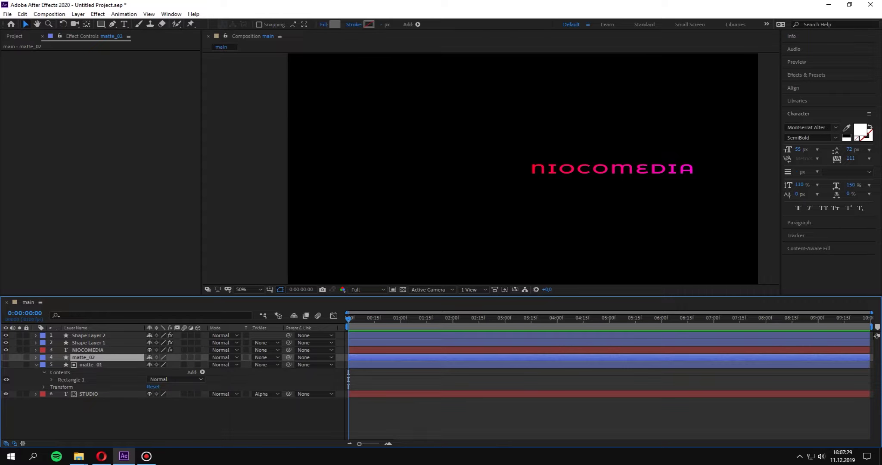
{"action": "left_click", "coordinate": [5, 357]}
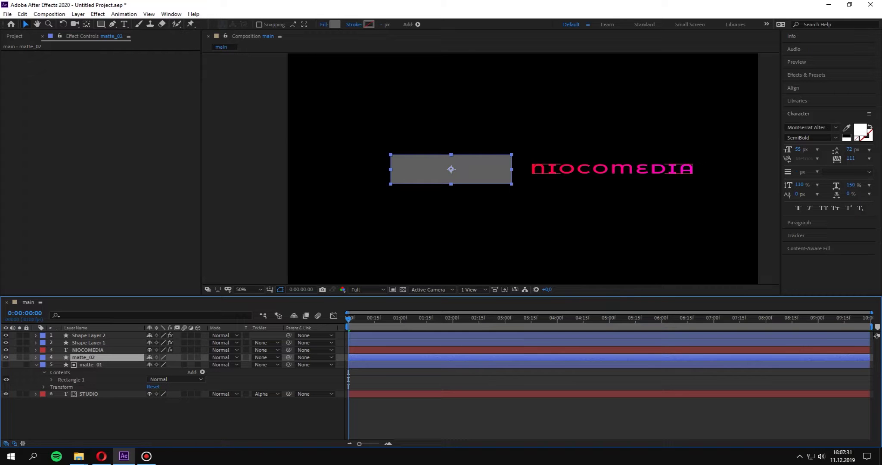
Step: Move and widen matte_02 over NIOCOMEDIA, and stack it directly above that layer
{"action": "mouse_move", "coordinate": [354, 318]}
{"action": "left_mouse_down"}
{"action": "mouse_move", "coordinate": [427, 319]}
{"action": "mouse_move", "coordinate": [400, 318]}
{"action": "left_mouse_up"}
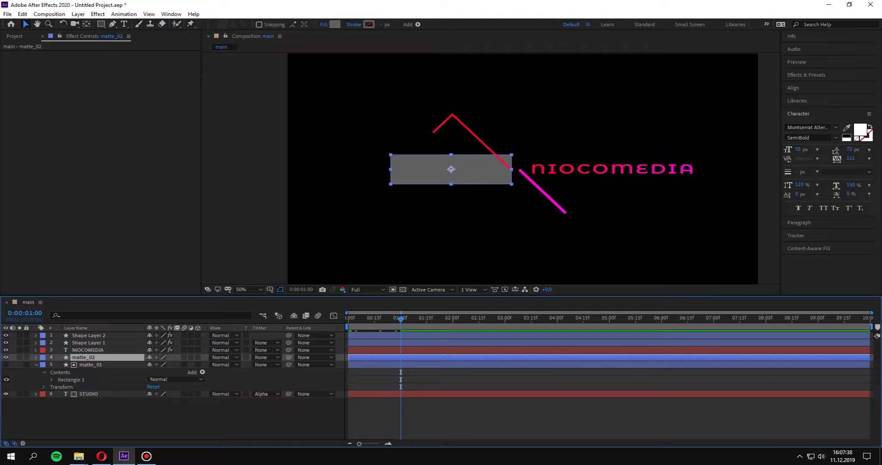
{"action": "left_click_drag", "start_coordinate": [451, 169], "coordinate": [612, 170]}
{"action": "key", "text": "Return"}
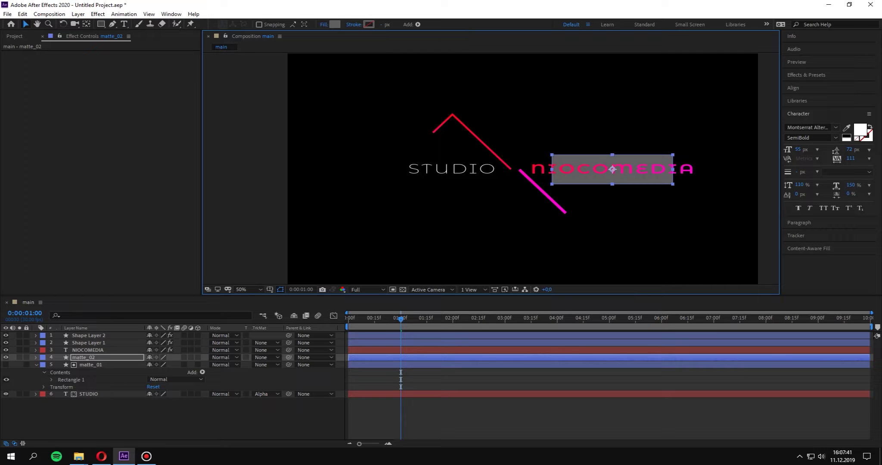
{"action": "left_click_drag", "start_coordinate": [673, 170], "coordinate": [695, 169]}
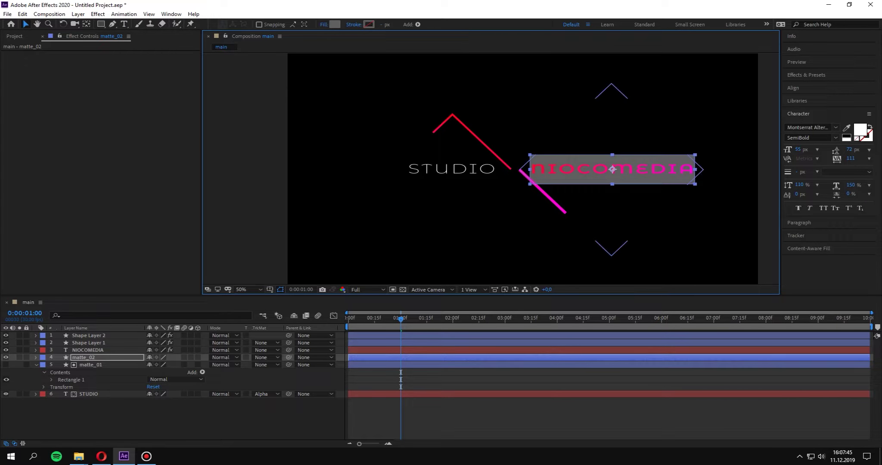
{"action": "key", "text": "ctrl+bracketright"}
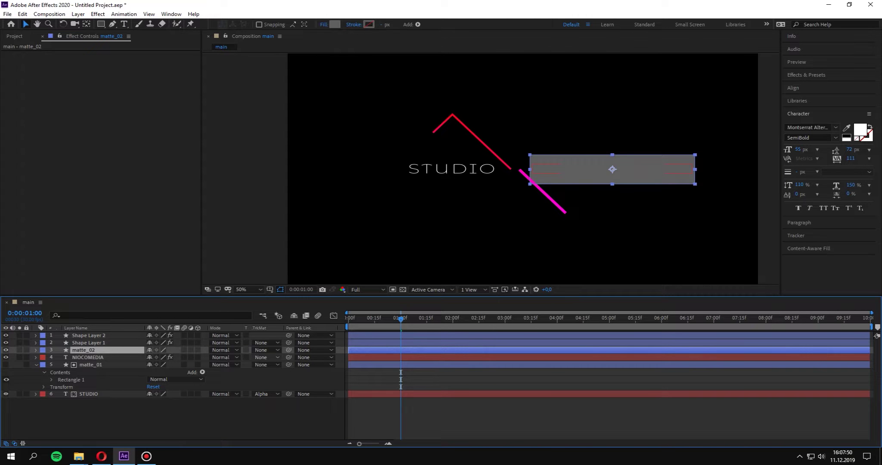
{"action": "left_click", "coordinate": [88, 357]}
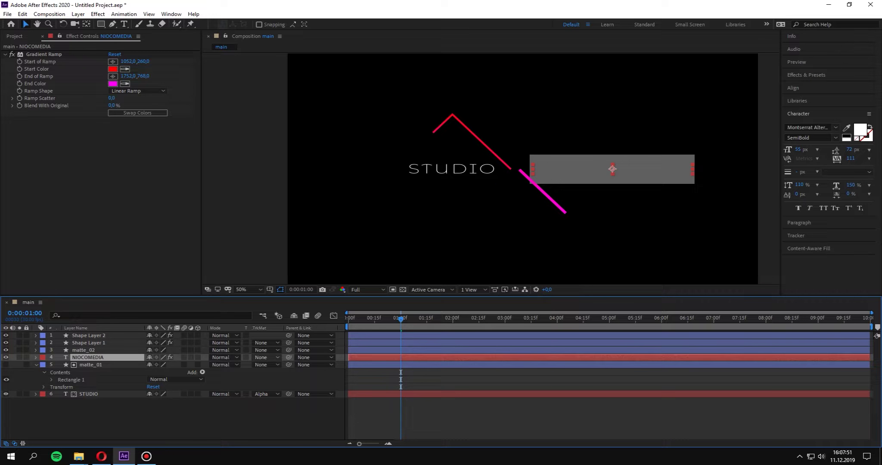
Step: Give NIOCOMEDIA matte_02 as alpha matte and keyframe it sliding in from x 596.5
{"action": "left_click", "coordinate": [265, 357]}
{"action": "left_click", "coordinate": [284, 380]}
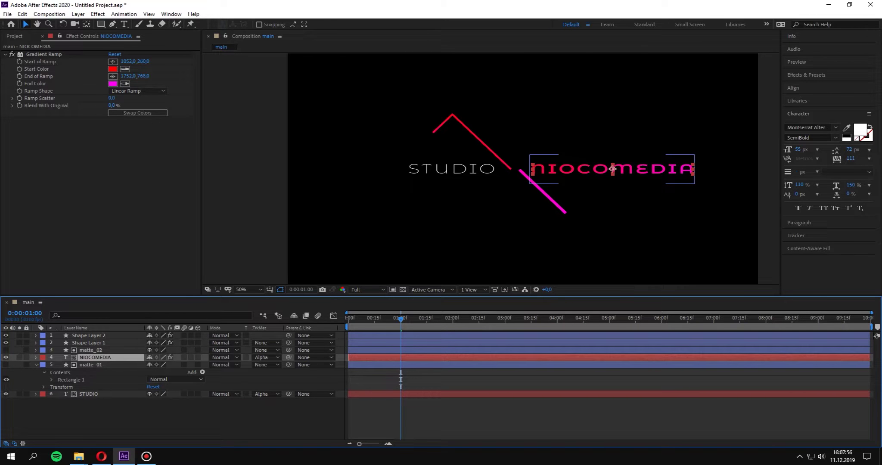
{"action": "key", "text": "p"}
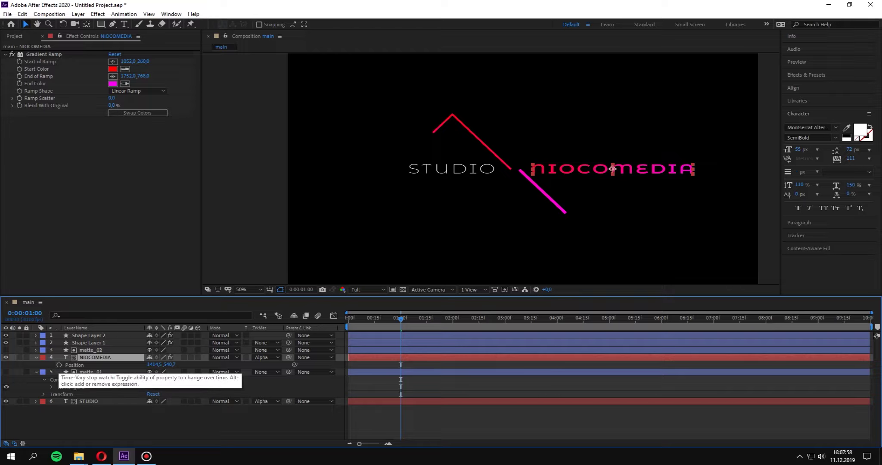
{"action": "left_click", "coordinate": [59, 365]}
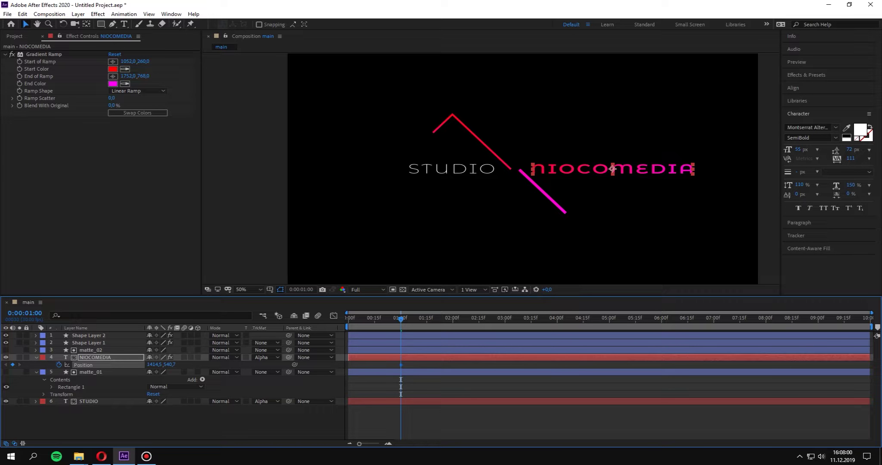
{"action": "key", "text": "Home"}
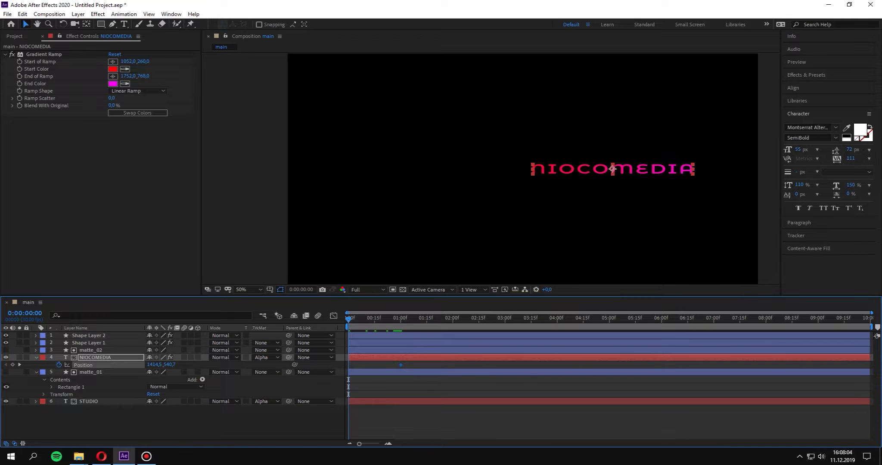
{"action": "left_click_drag", "start_coordinate": [613, 168], "coordinate": [420, 169]}
{"action": "left_click_drag", "start_coordinate": [426, 378], "coordinate": [318, 354]}
Step: Ease NIOCOMEDIA's Position keyframes, shift the speed peak earlier, and preview the title
{"action": "key", "text": "F9"}
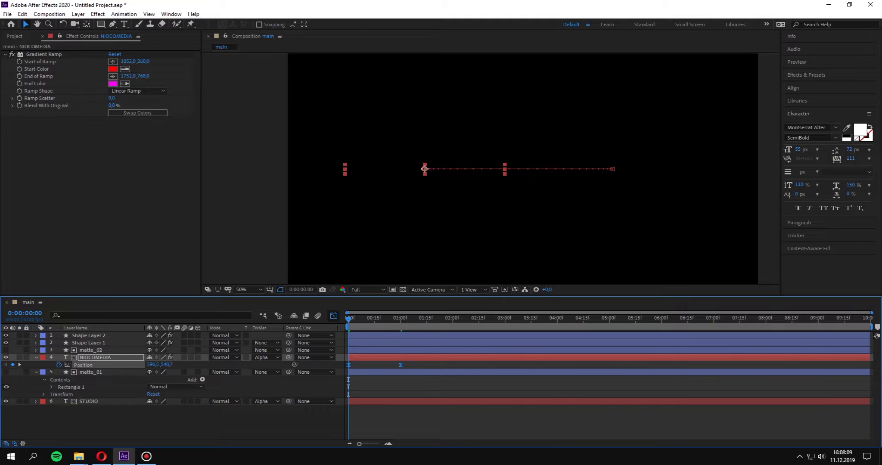
{"action": "left_click", "coordinate": [333, 315]}
{"action": "left_click_drag", "start_coordinate": [391, 420], "coordinate": [379, 420]}
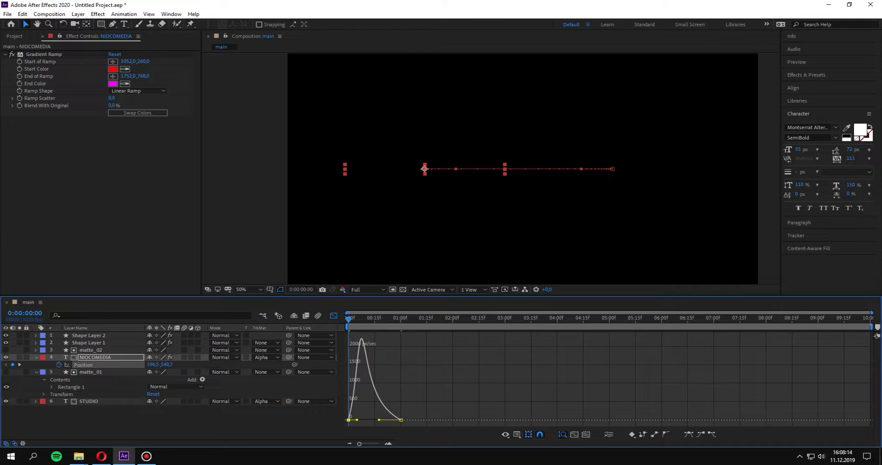
{"action": "left_click", "coordinate": [333, 315]}
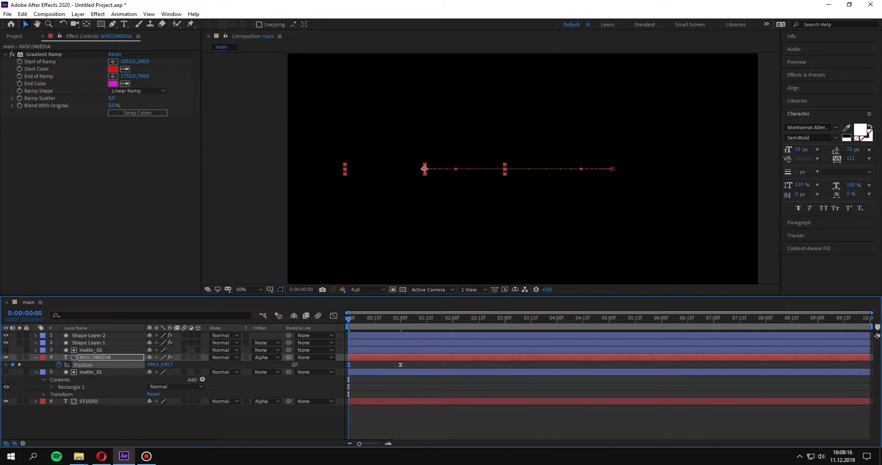
{"action": "key", "text": "space"}
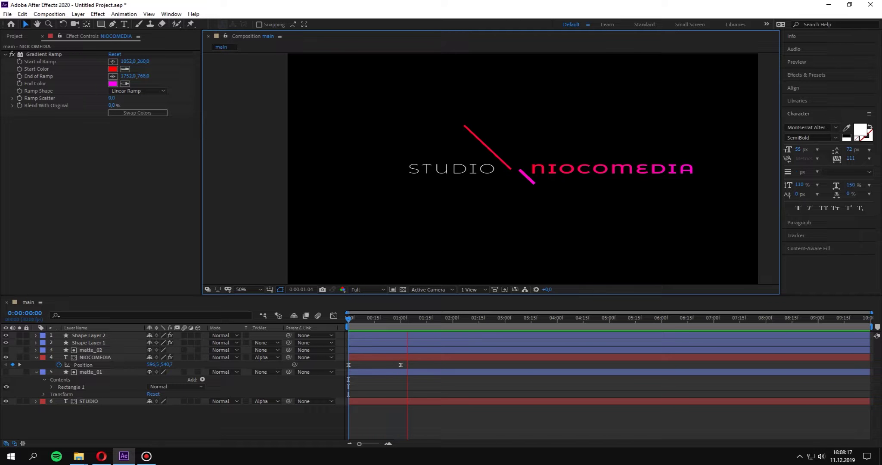
{"action": "key", "text": "space"}
{"action": "key", "text": "space"}
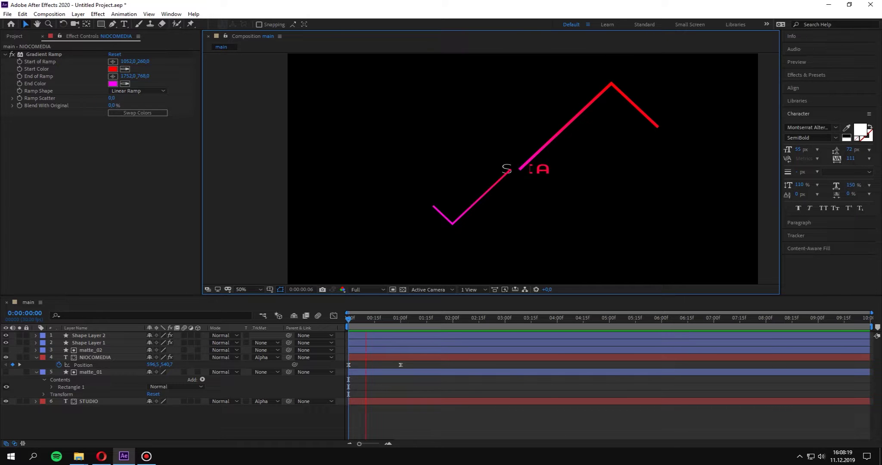
{"action": "key", "text": "space"}
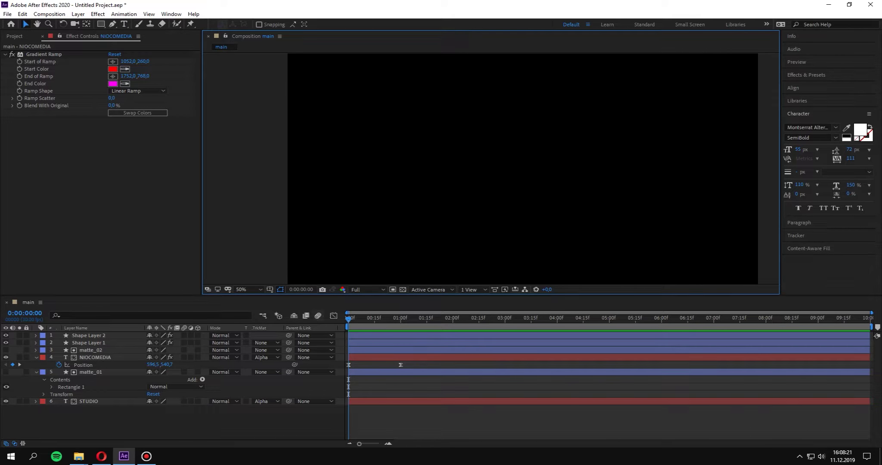
Step: Rework NIOCOMEDIA's Position speed graph so it peaks near 1500 px/sec early in the slide
{"action": "left_click", "coordinate": [95, 357]}
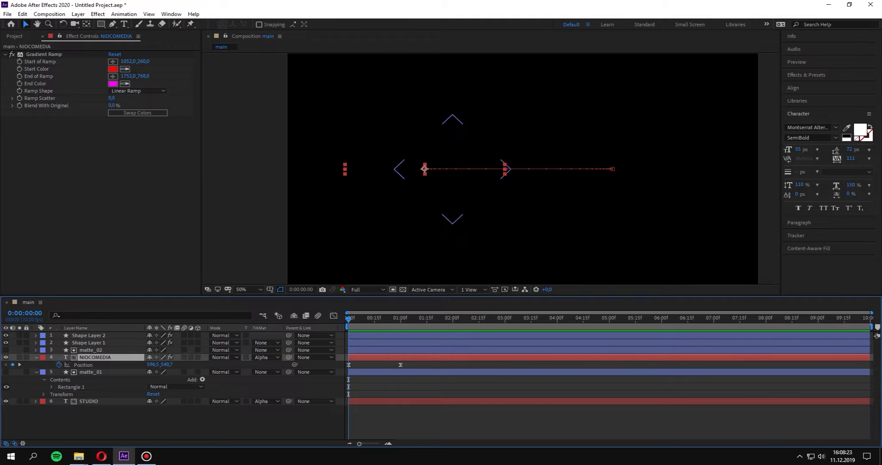
{"action": "left_click_drag", "start_coordinate": [425, 362], "coordinate": [344, 375]}
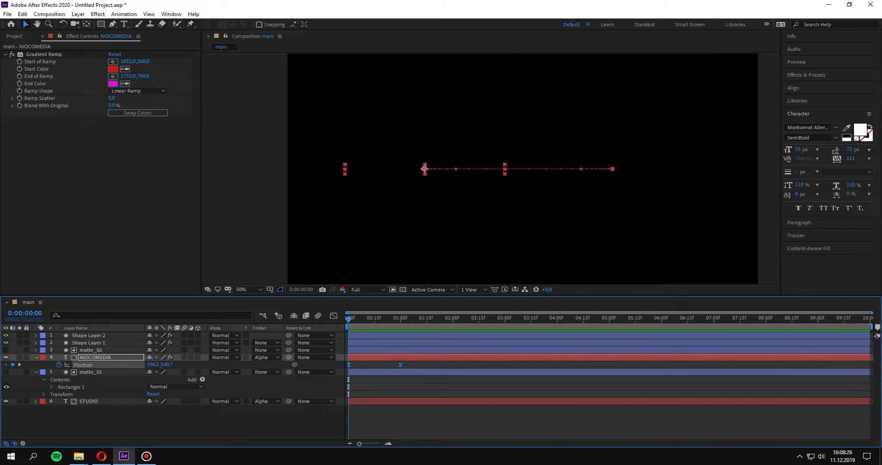
{"action": "left_click", "coordinate": [333, 316]}
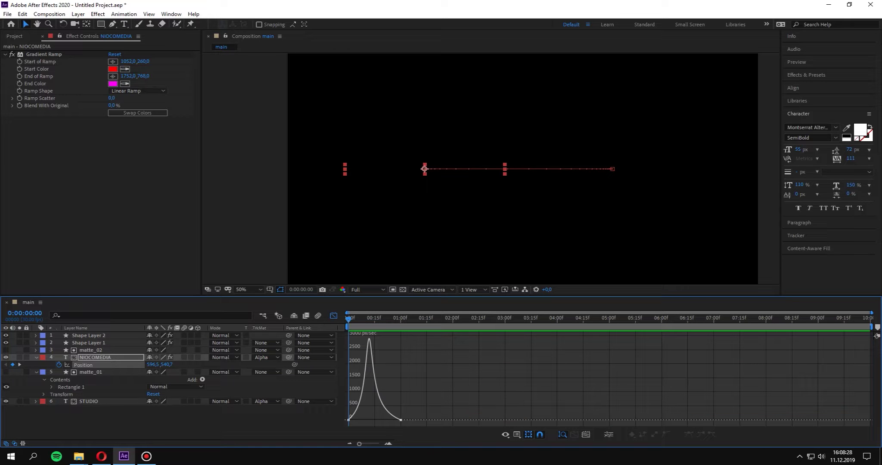
{"action": "left_click", "coordinate": [334, 316]}
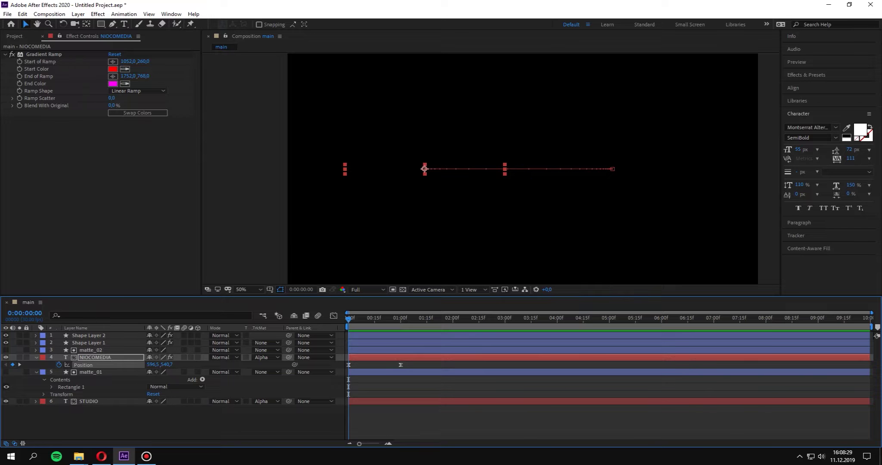
{"action": "left_click_drag", "start_coordinate": [422, 363], "coordinate": [351, 377]}
{"action": "left_click", "coordinate": [333, 315]}
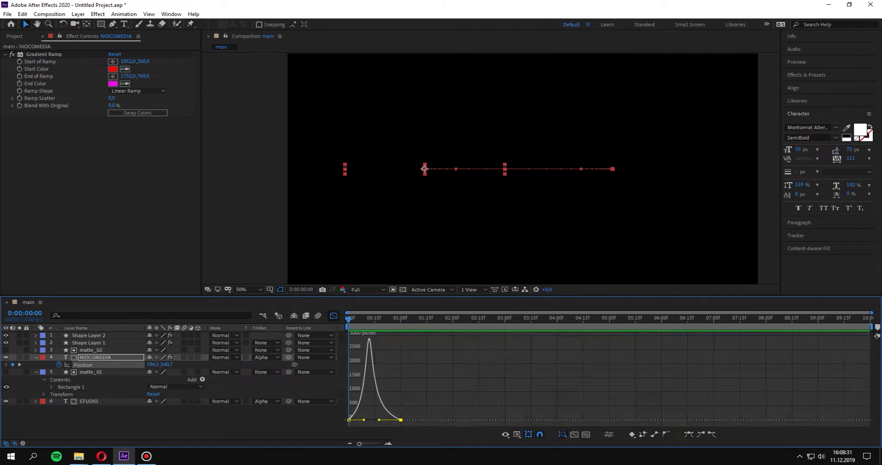
{"action": "left_click_drag", "start_coordinate": [424, 407], "coordinate": [384, 420]}
{"action": "left_click_drag", "start_coordinate": [433, 399], "coordinate": [385, 417]}
{"action": "mouse_move", "coordinate": [440, 404]}
{"action": "left_mouse_down"}
{"action": "mouse_move", "coordinate": [396, 426]}
{"action": "mouse_move", "coordinate": [398, 404]}
{"action": "mouse_move", "coordinate": [346, 424]}
{"action": "mouse_move", "coordinate": [374, 420]}
{"action": "left_mouse_up"}
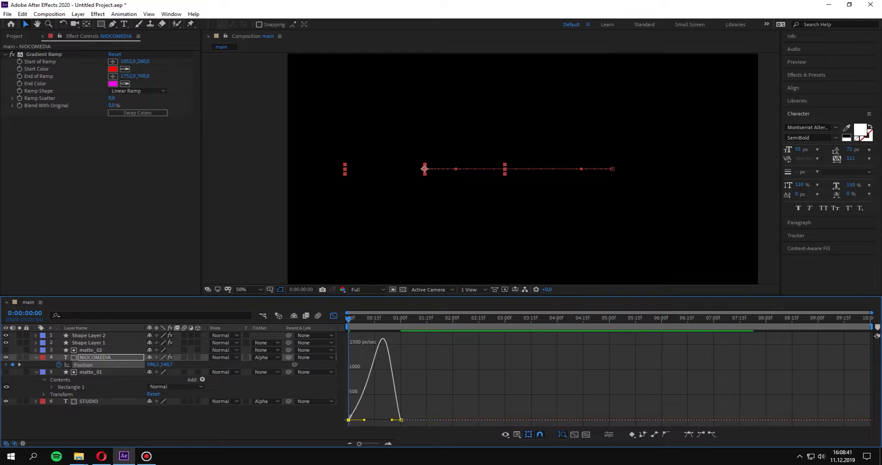
{"action": "key", "text": "shift+F3"}
Step: Preview the full title animation and collapse NIOCOMEDIA's Position row
{"action": "key", "text": "space"}
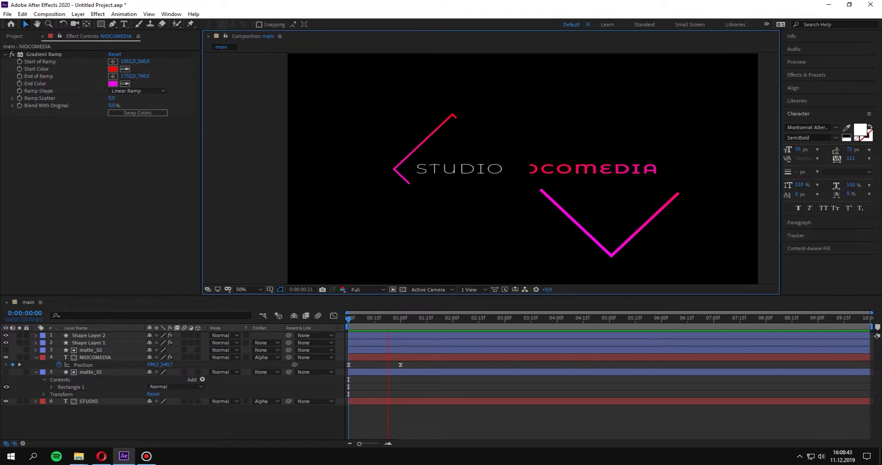
{"action": "key", "text": "space"}
{"action": "key", "text": "space"}
{"action": "key", "text": "space"}
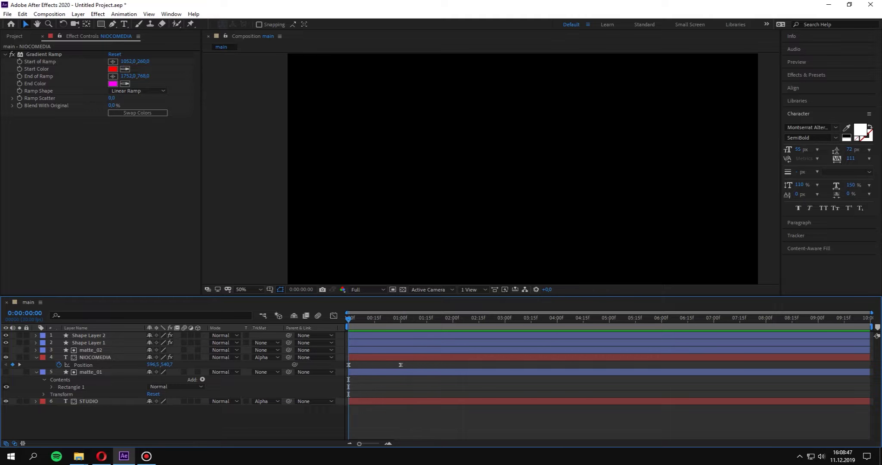
{"action": "key", "text": "u"}
{"action": "key", "text": "u"}
{"action": "key", "text": "space"}
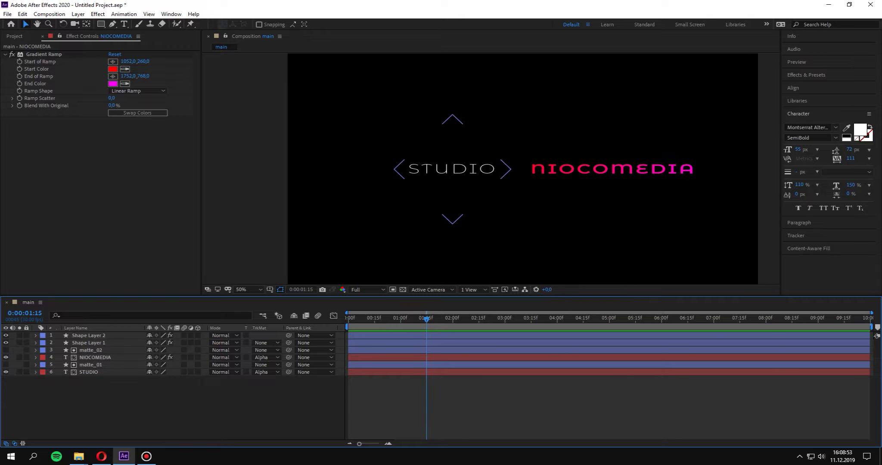
Step: Add an Opacity animator to the STUDIO text layer with its opacity set to 0%
{"action": "left_click", "coordinate": [452, 168]}
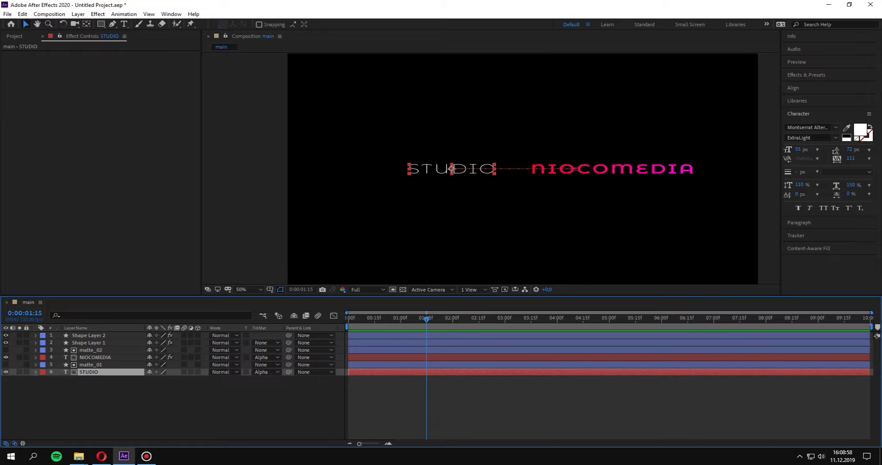
{"action": "key", "text": "ctrl+grave"}
{"action": "key", "text": "Return"}
{"action": "left_click", "coordinate": [202, 379]}
{"action": "left_click", "coordinate": [229, 276]}
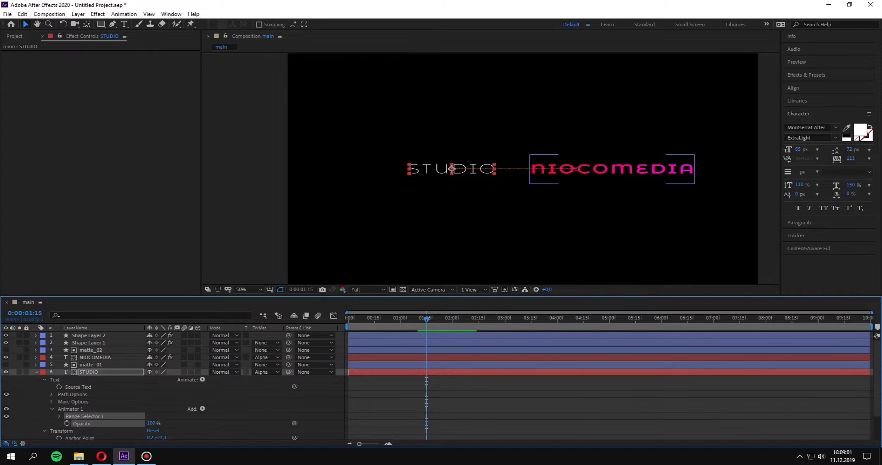
{"action": "left_click_drag", "start_coordinate": [151, 424], "coordinate": [129, 423]}
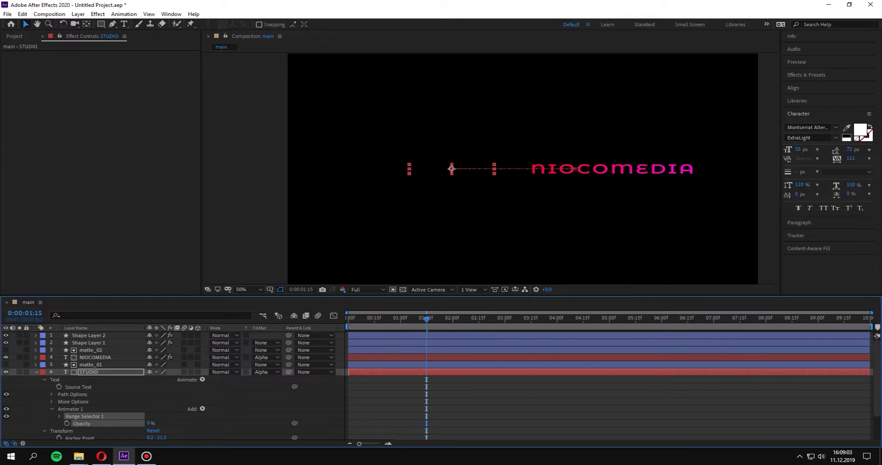
{"action": "key", "text": "F2"}
{"action": "left_click", "coordinate": [150, 423]}
{"action": "type", "text": "0"}
{"action": "key", "text": "Return"}
Step: Set the animator's Range Selector Advanced Offset to 100%
{"action": "scroll", "coordinate": [173, 387], "scroll_direction": "down", "scroll_amount": 2}
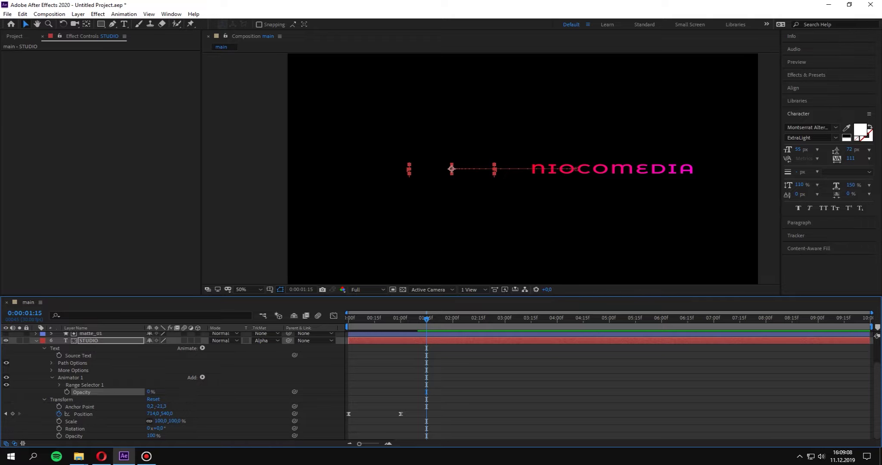
{"action": "left_click", "coordinate": [60, 384]}
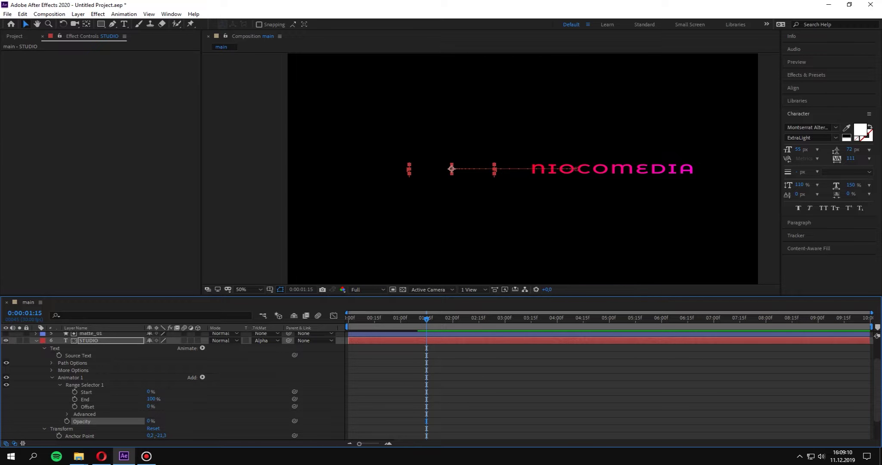
{"action": "scroll", "coordinate": [172, 388], "scroll_direction": "down", "scroll_amount": 1}
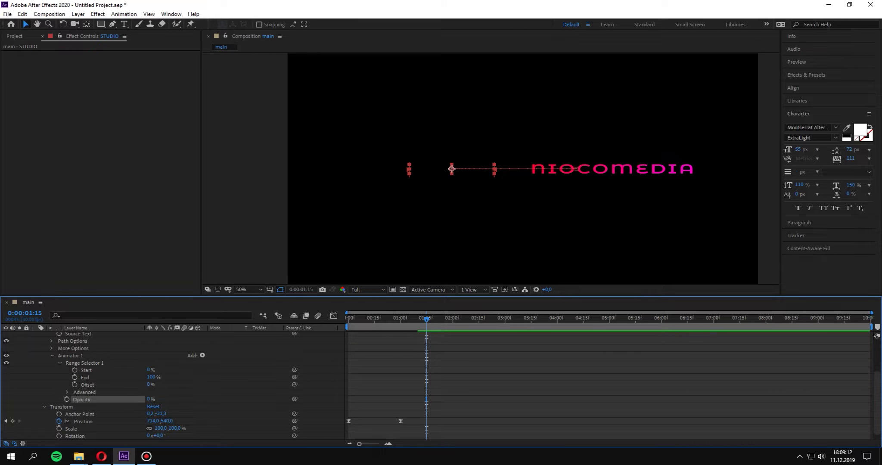
{"action": "left_click", "coordinate": [66, 392]}
{"action": "scroll", "coordinate": [172, 387], "scroll_direction": "down", "scroll_amount": 1}
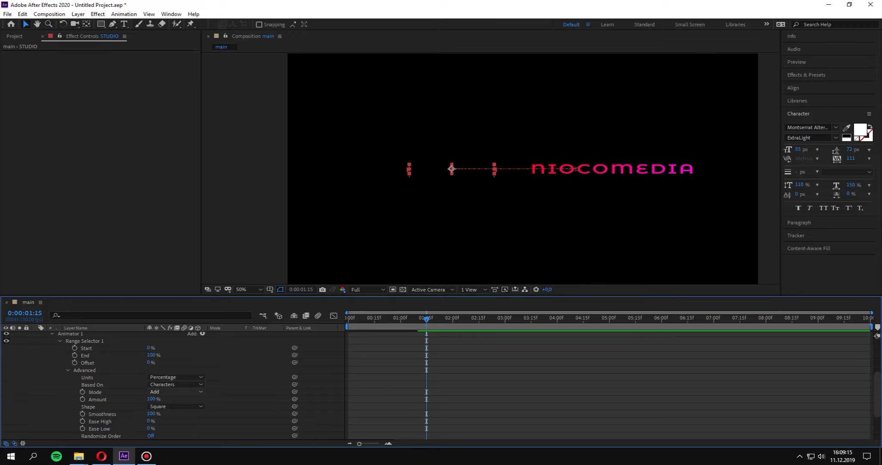
{"action": "left_click", "coordinate": [151, 362]}
{"action": "type", "text": "100"}
{"action": "key", "text": "Return"}
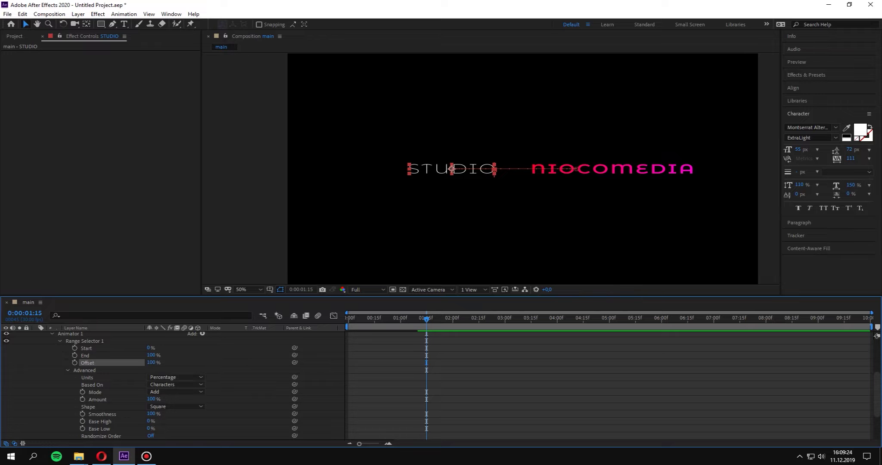
Step: Set the STUDIO range selector shape to Ramp Up after trying Ramp Down, then preview
{"action": "left_click", "coordinate": [176, 406]}
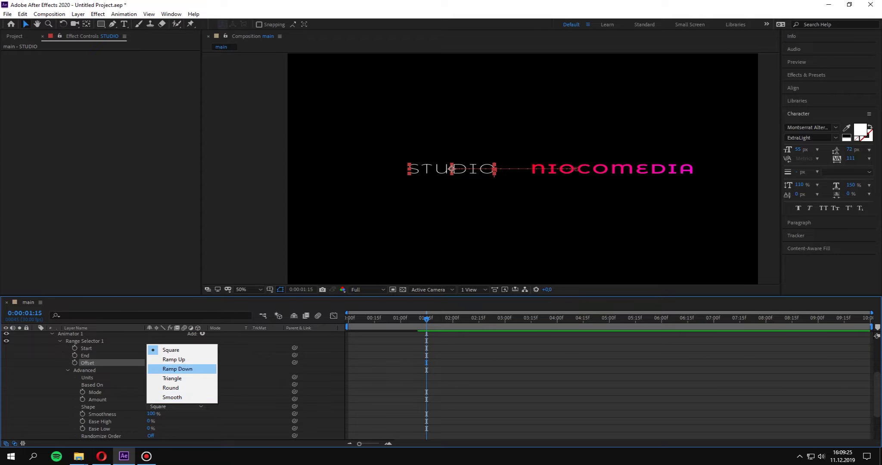
{"action": "left_click", "coordinate": [163, 350]}
{"action": "left_click", "coordinate": [175, 406]}
{"action": "left_click", "coordinate": [172, 424]}
{"action": "left_click", "coordinate": [153, 362]}
{"action": "type", "text": "0"}
{"action": "key", "text": "Return"}
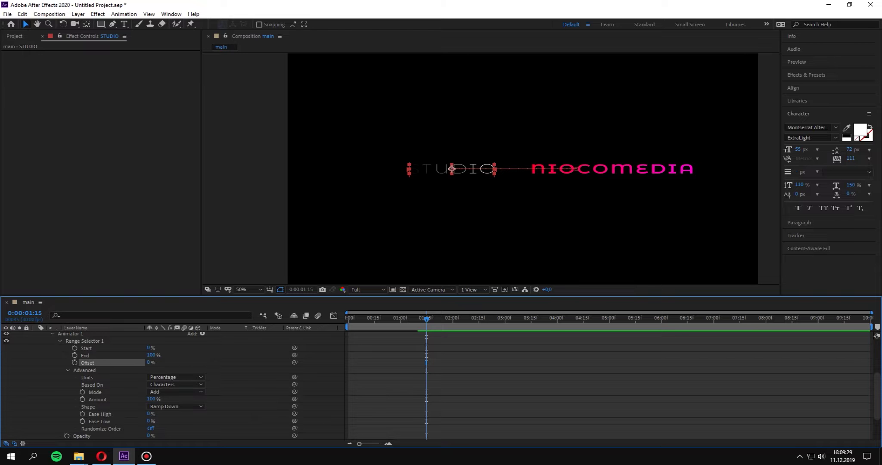
{"action": "scroll", "coordinate": [176, 385], "scroll_direction": "up", "scroll_amount": 1}
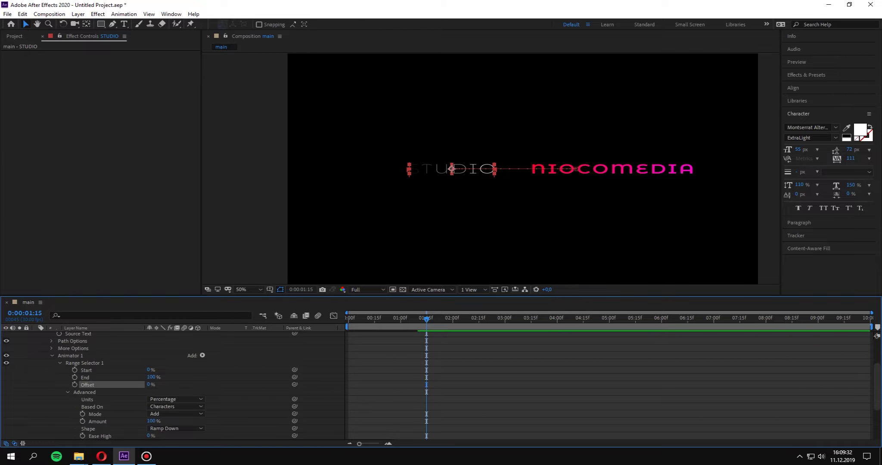
{"action": "scroll", "coordinate": [177, 407], "scroll_direction": "down", "scroll_amount": 1}
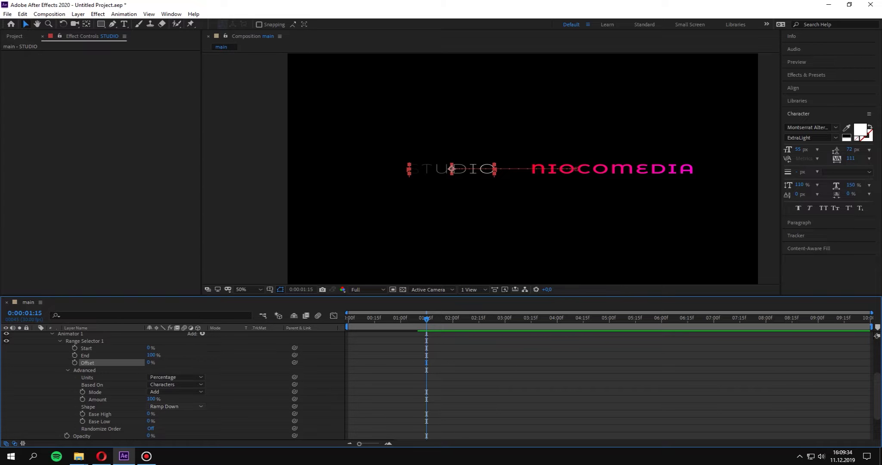
{"action": "left_click", "coordinate": [176, 406]}
{"action": "left_click", "coordinate": [174, 359]}
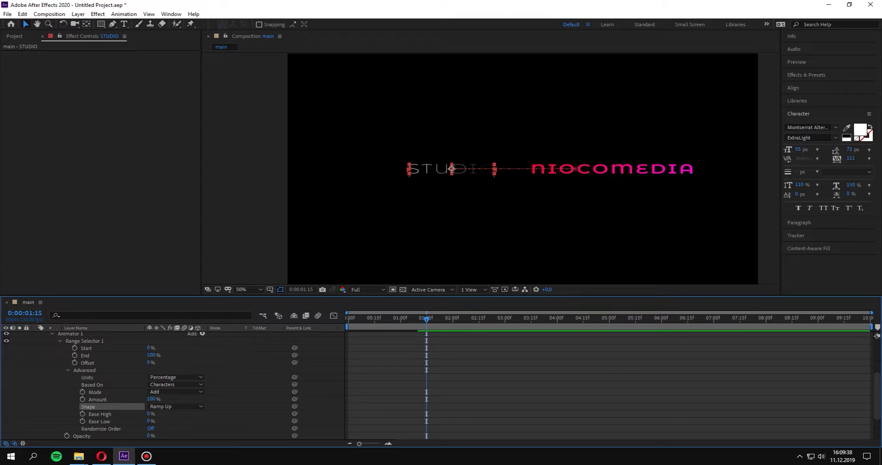
{"action": "key", "text": "space"}
{"action": "key", "text": "space"}
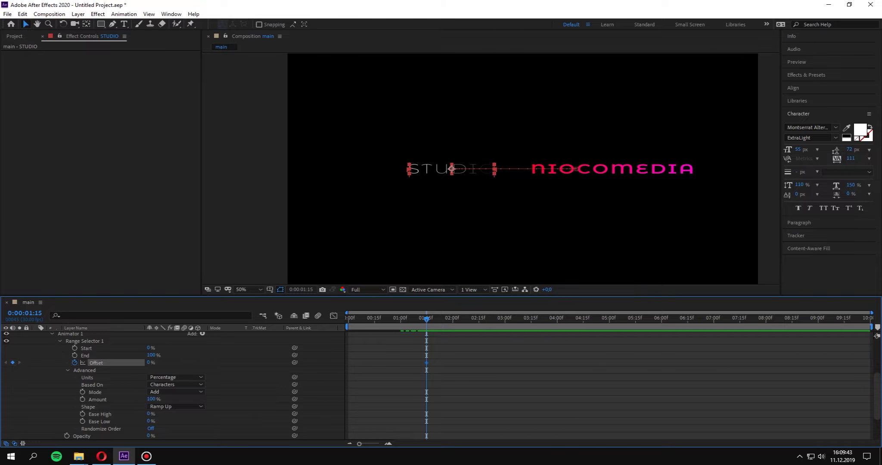
Step: Keyframe STUDIO's Offset at 100% at 01:15 and 0% at 00:00, then preview
{"action": "left_click", "coordinate": [75, 363]}
{"action": "left_click", "coordinate": [149, 363]}
{"action": "type", "text": "100"}
{"action": "key", "text": "Return"}
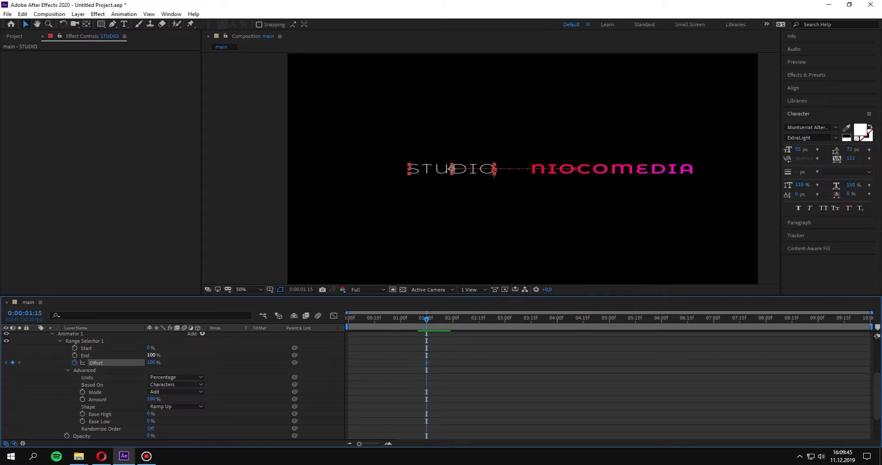
{"action": "key", "text": "Home"}
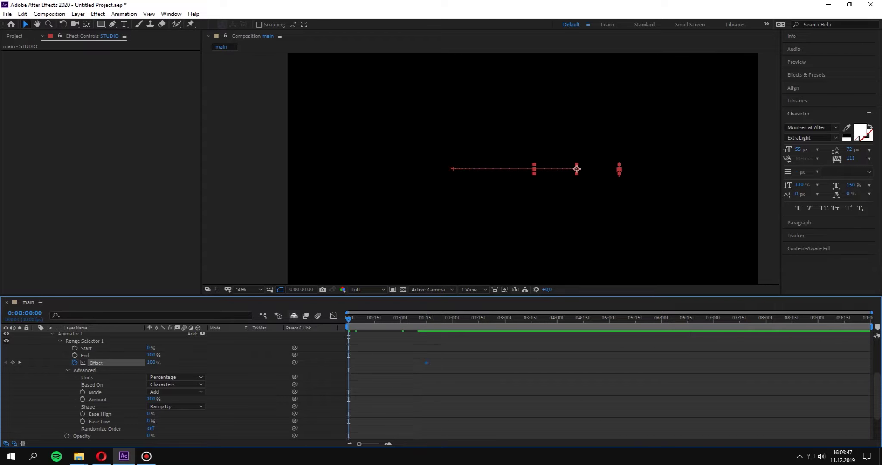
{"action": "left_click", "coordinate": [151, 363]}
{"action": "type", "text": "0"}
{"action": "key", "text": "Return"}
{"action": "key", "text": "space"}
{"action": "key", "text": "space"}
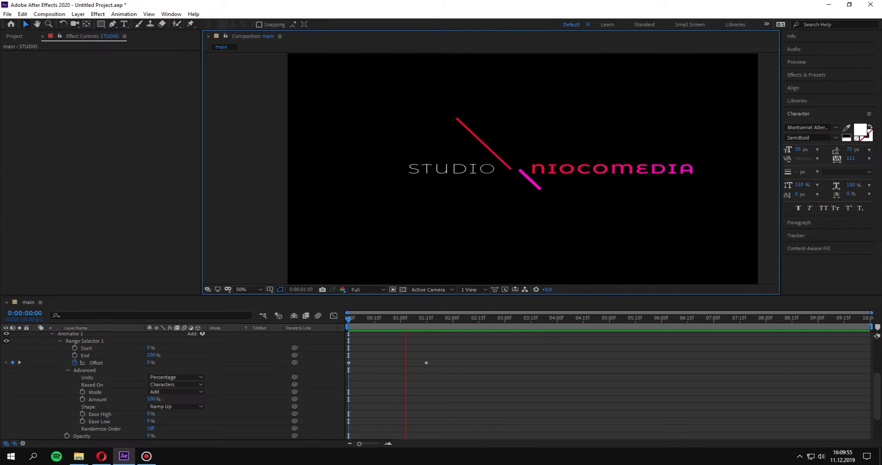
{"action": "key", "text": "space"}
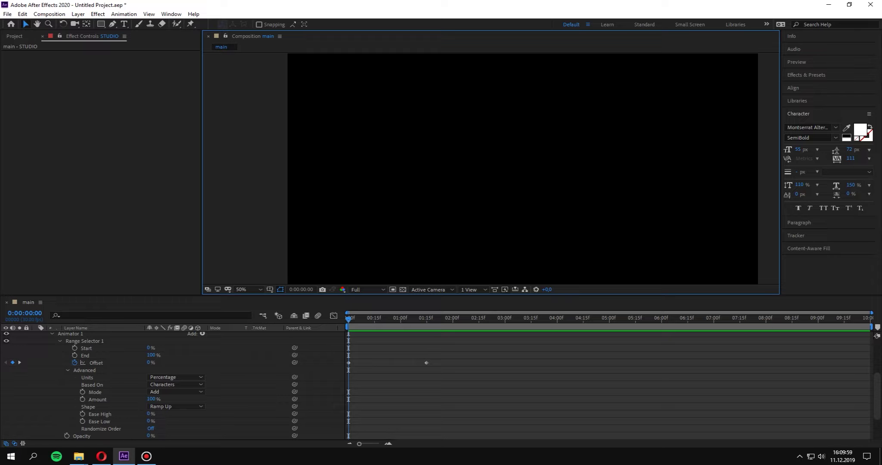
Step: Collapse STUDIO's Animator 1 and the layer, and select the NIOCOMEDIA layer
{"action": "scroll", "coordinate": [172, 383], "scroll_direction": "up", "scroll_amount": 3}
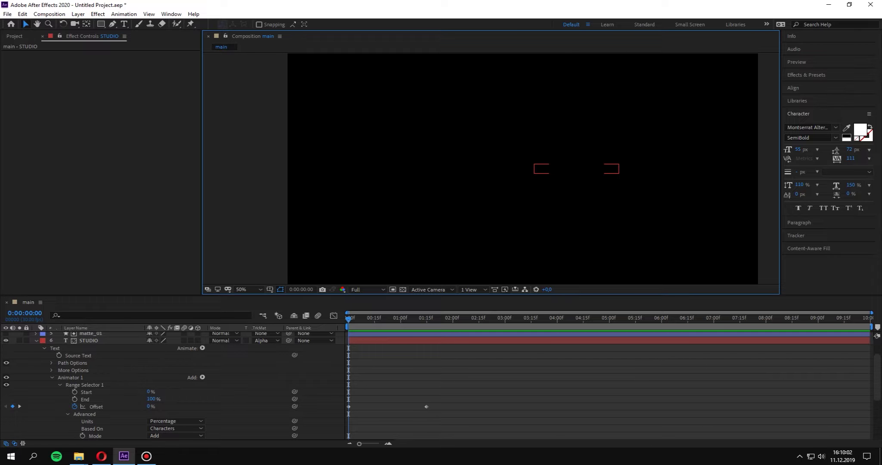
{"action": "left_click", "coordinate": [51, 377]}
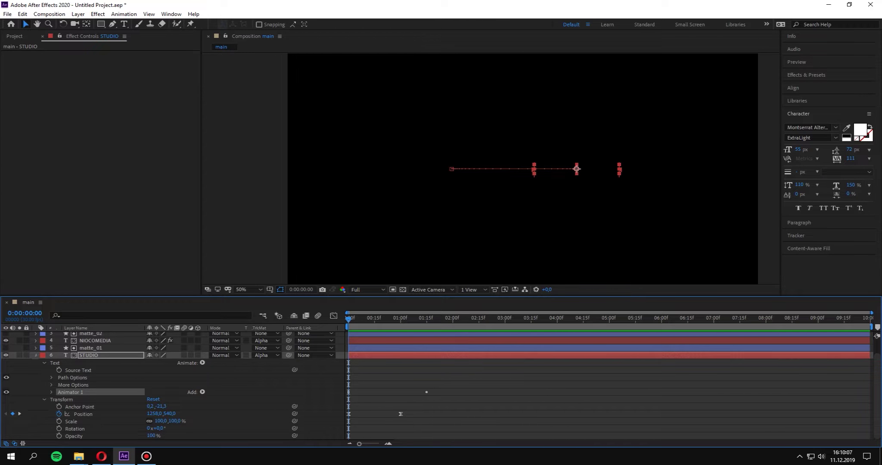
{"action": "left_click", "coordinate": [95, 340]}
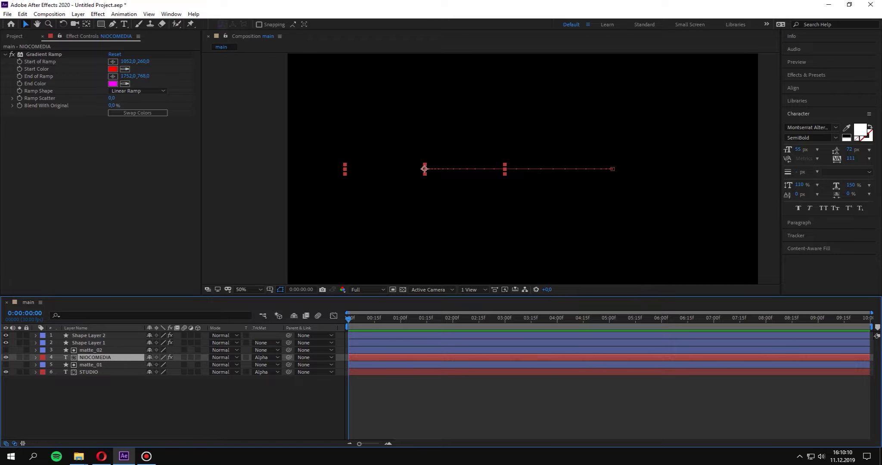
Step: Set NIOCOMEDIA's Animator 1 range selector shape to Ramp Down
{"action": "key", "text": "Return"}
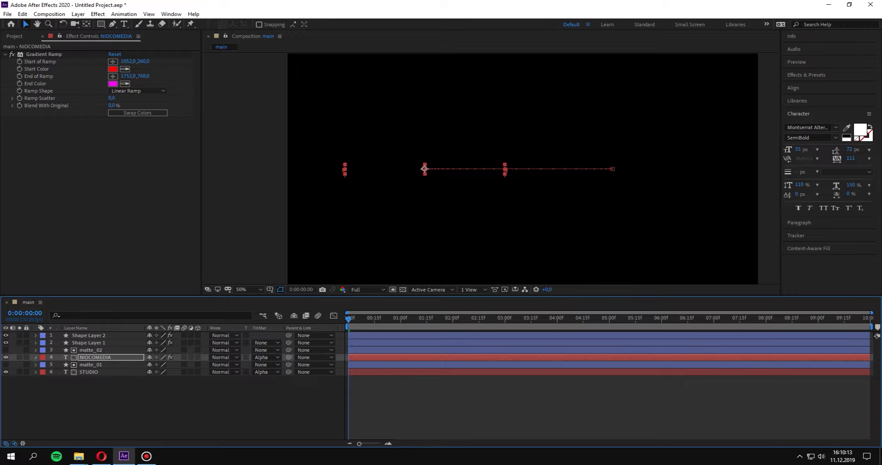
{"action": "left_click", "coordinate": [36, 357]}
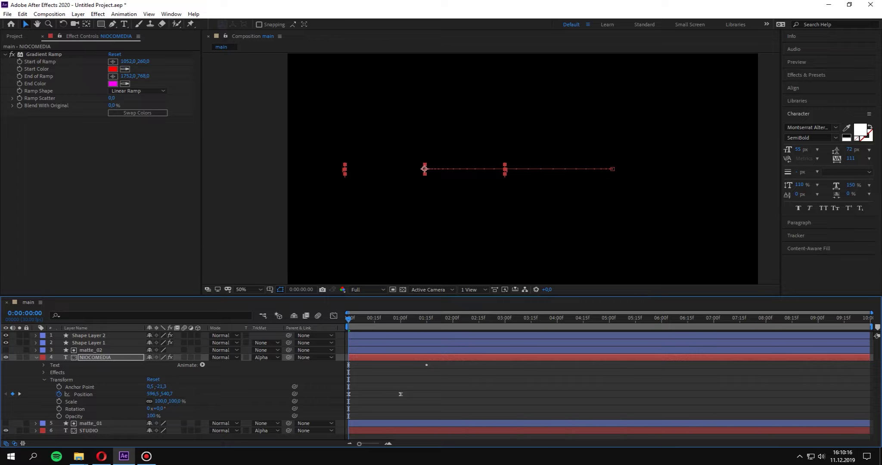
{"action": "left_click", "coordinate": [43, 365]}
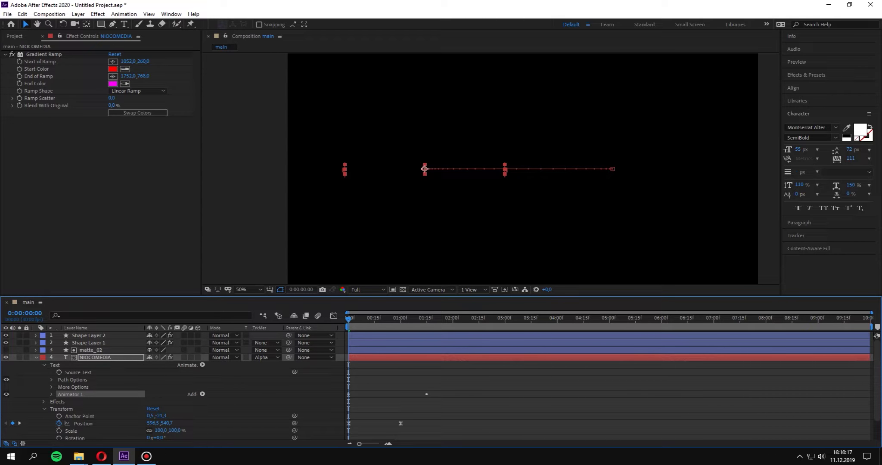
{"action": "left_click", "coordinate": [51, 394]}
{"action": "key", "text": "space"}
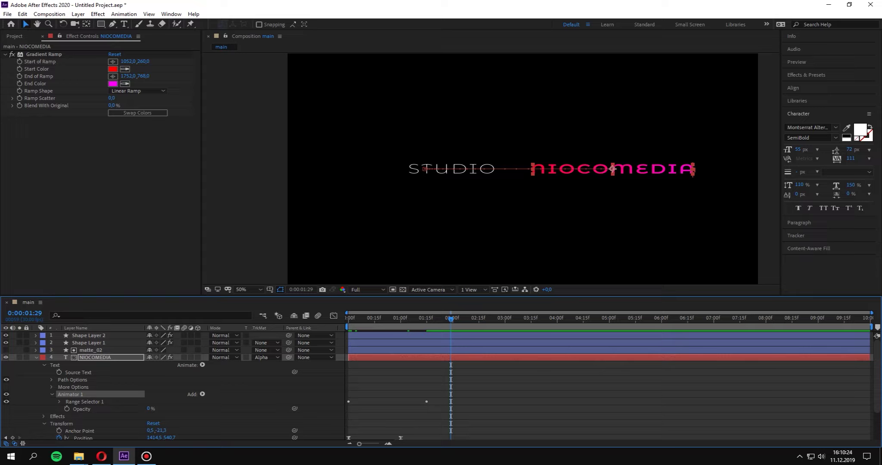
{"action": "left_click", "coordinate": [59, 401]}
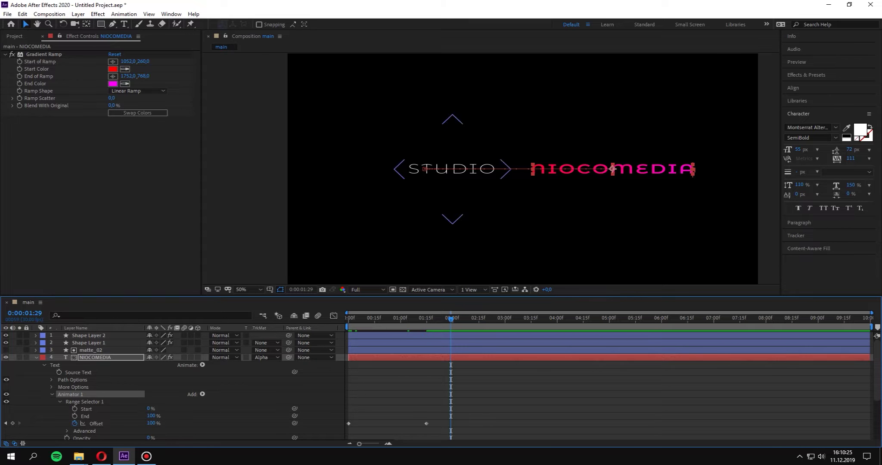
{"action": "key", "text": "j"}
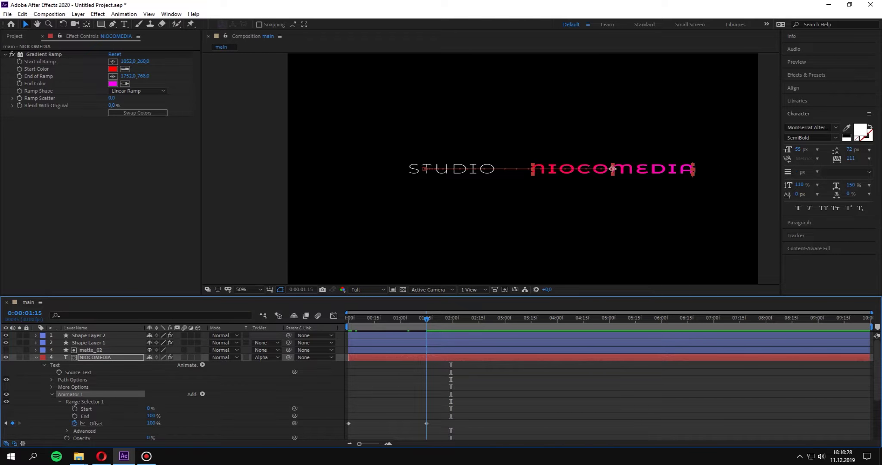
{"action": "scroll", "coordinate": [172, 388], "scroll_direction": "down", "scroll_amount": 1}
{"action": "scroll", "coordinate": [172, 388], "scroll_direction": "down", "scroll_amount": 1}
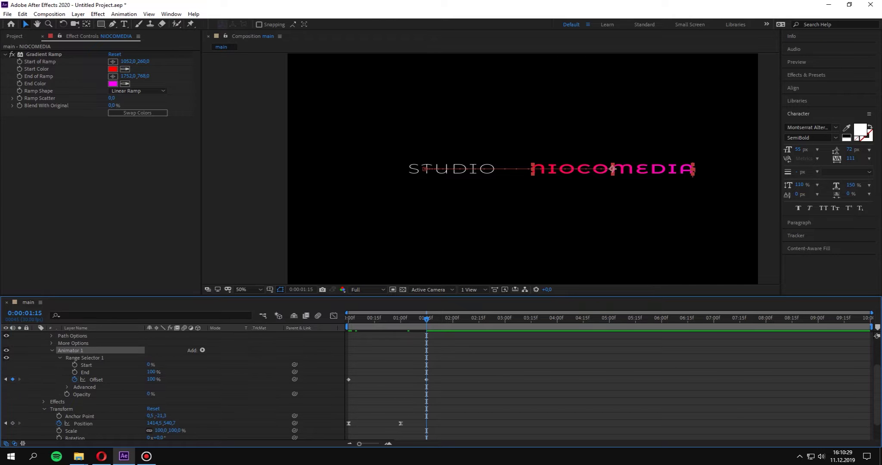
{"action": "left_click", "coordinate": [67, 387]}
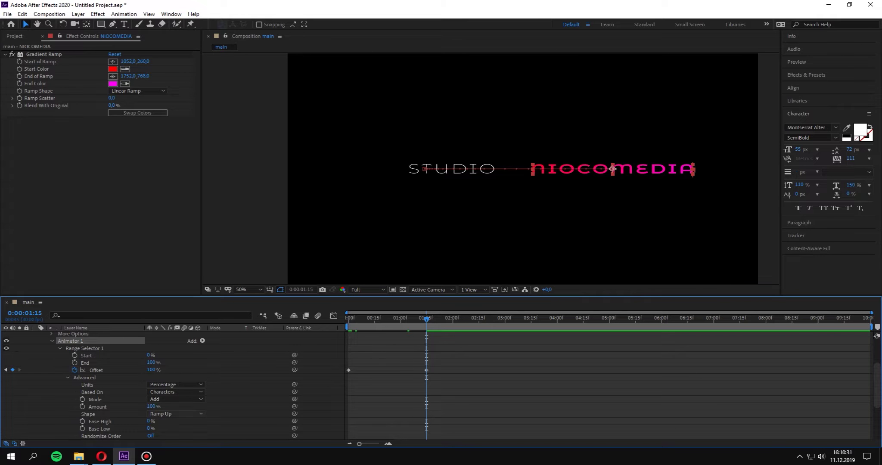
{"action": "left_click", "coordinate": [177, 414]}
{"action": "left_click", "coordinate": [177, 376]}
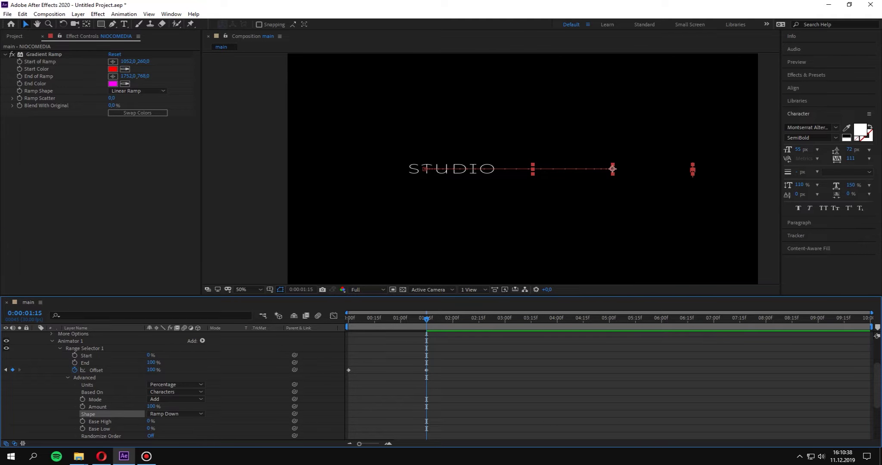
Step: Keyframe NIOCOMEDIA's Offset at 0% at 1:15 and 100% at the start
{"action": "left_click_drag", "start_coordinate": [405, 356], "coordinate": [436, 387]}
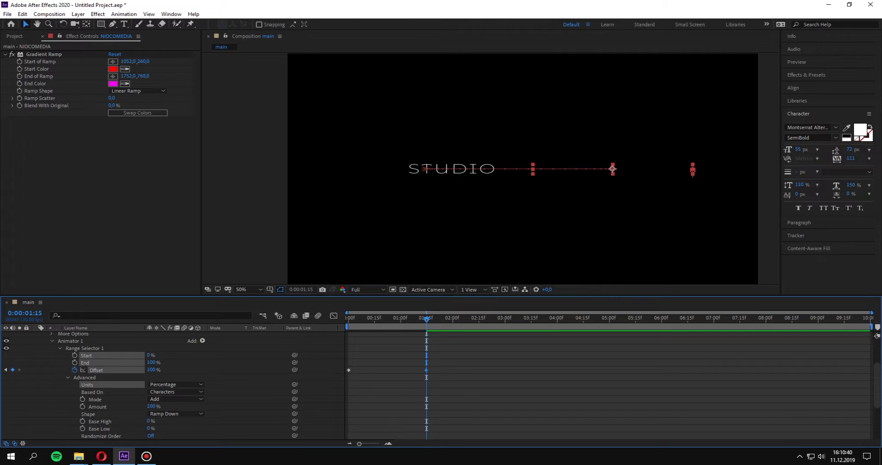
{"action": "left_click", "coordinate": [153, 370]}
{"action": "type", "text": "0"}
{"action": "key", "text": "Return"}
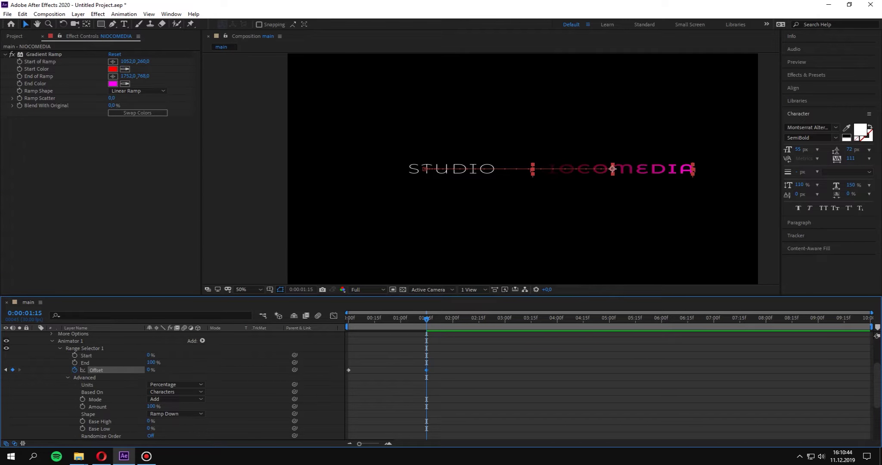
{"action": "left_click_drag", "start_coordinate": [426, 318], "coordinate": [348, 319]}
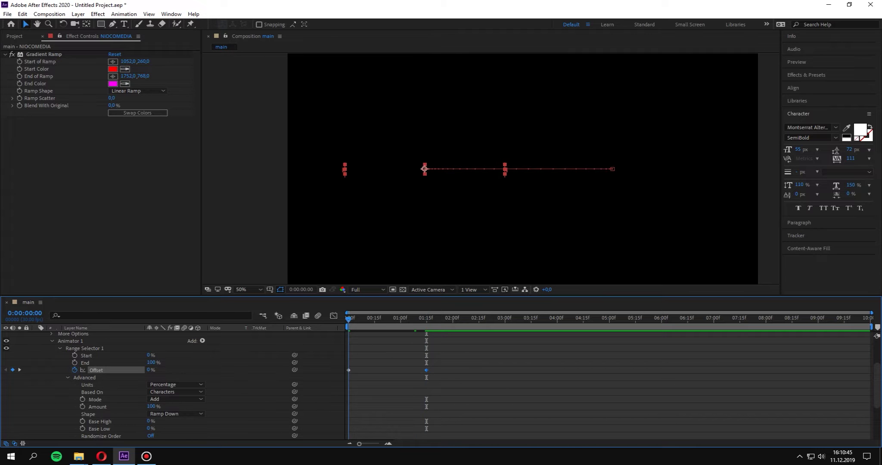
{"action": "left_click", "coordinate": [153, 370]}
{"action": "type", "text": "100"}
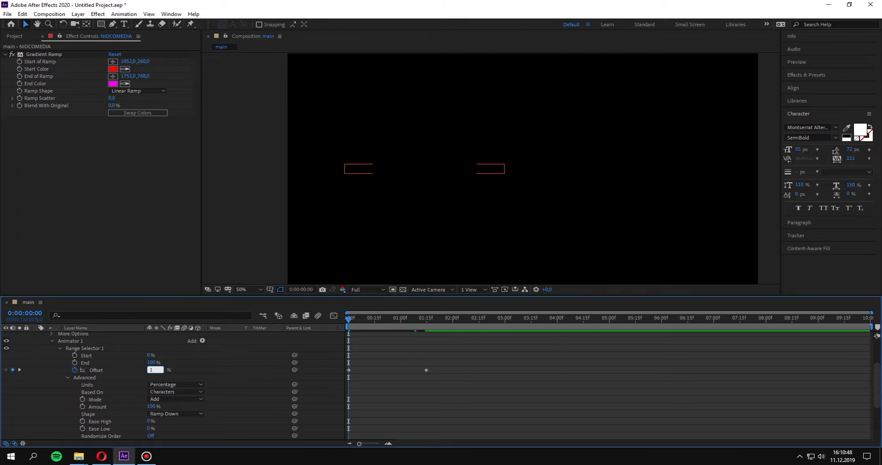
{"action": "key", "text": "Return"}
{"action": "mouse_move", "coordinate": [348, 319]}
{"action": "left_mouse_down"}
{"action": "mouse_move", "coordinate": [428, 318]}
{"action": "mouse_move", "coordinate": [349, 319]}
{"action": "left_mouse_up"}
{"action": "left_click", "coordinate": [154, 369]}
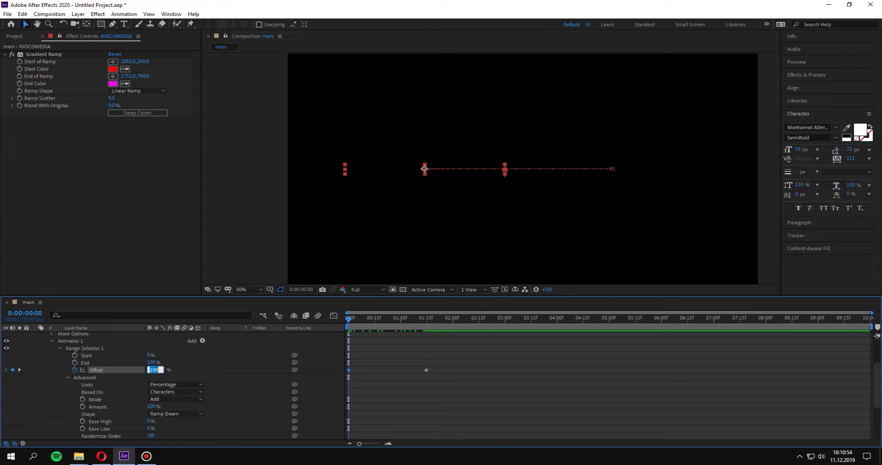
{"action": "key", "text": "Return"}
{"action": "left_click_drag", "start_coordinate": [348, 319], "coordinate": [427, 319]}
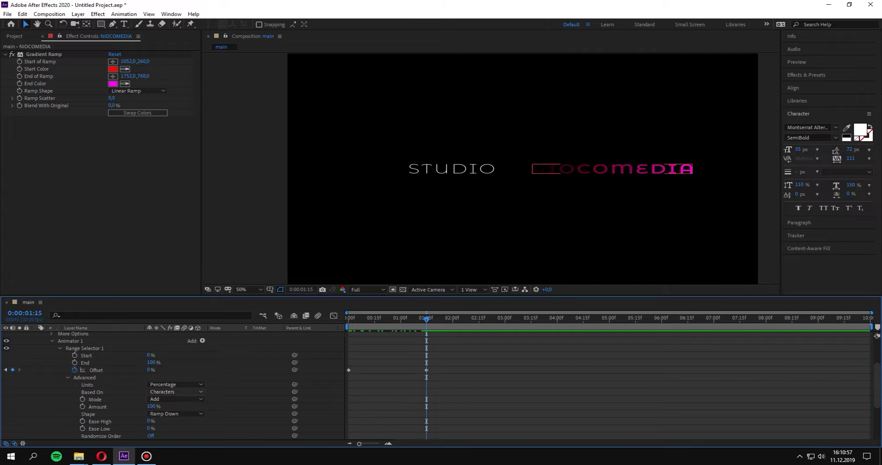
Step: Change the 1:15 Offset keyframe to -100% and preview the reveal
{"action": "left_click", "coordinate": [96, 370]}
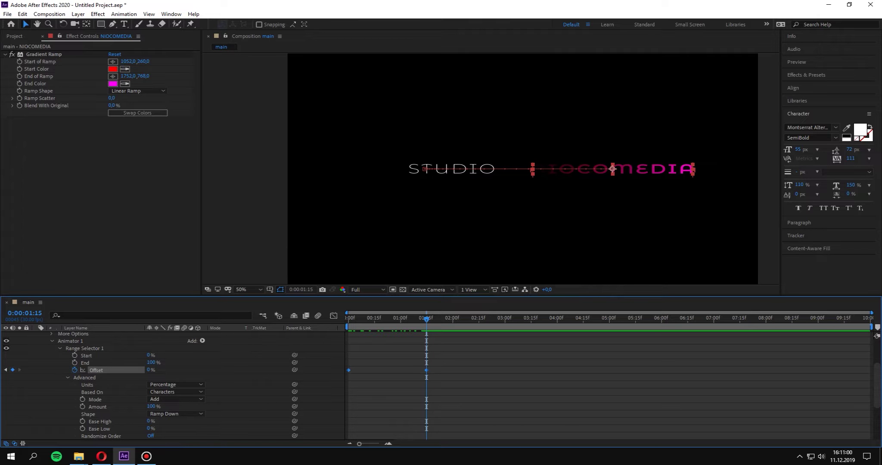
{"action": "left_click", "coordinate": [150, 370]}
{"action": "type", "text": "-100"}
{"action": "key", "text": "Return"}
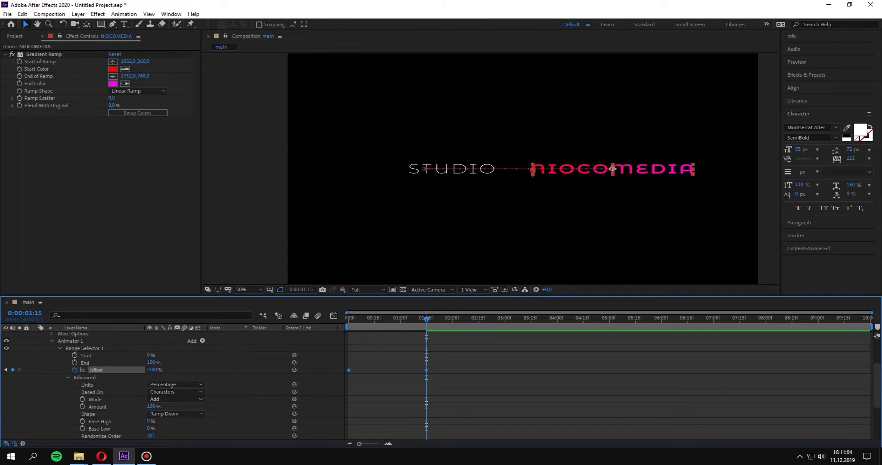
{"action": "key", "text": "Home"}
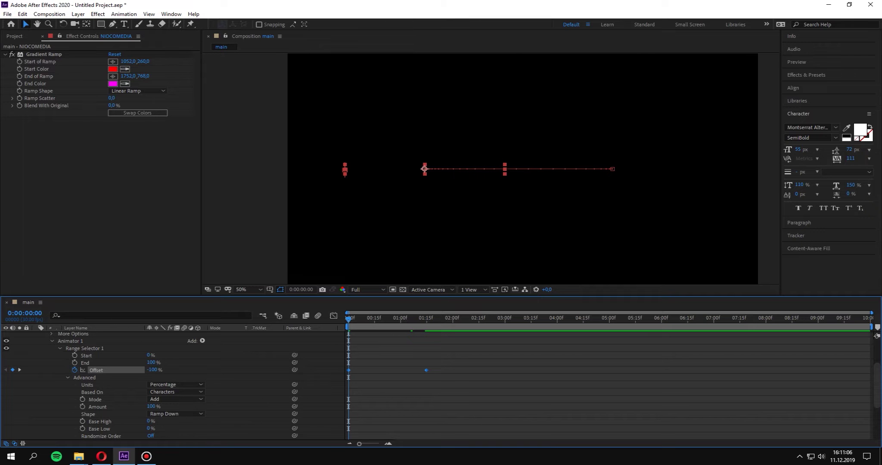
{"action": "key", "text": "k"}
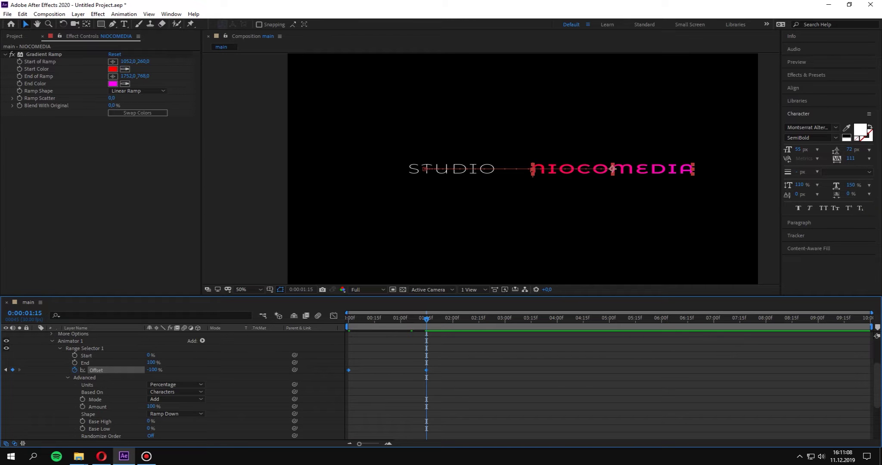
{"action": "key", "text": "space"}
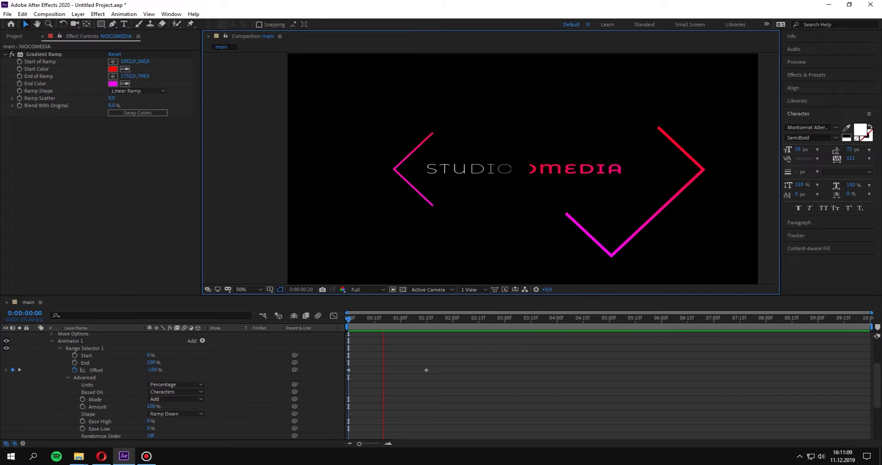
{"action": "key", "text": "space"}
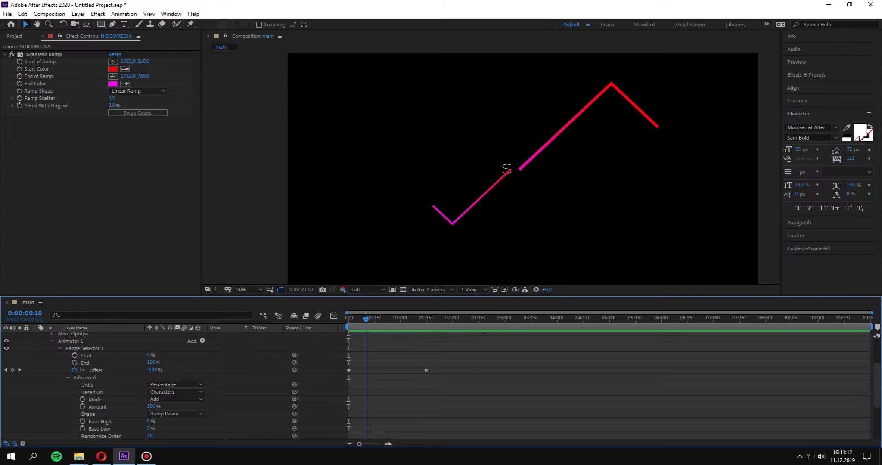
{"action": "key", "text": "space"}
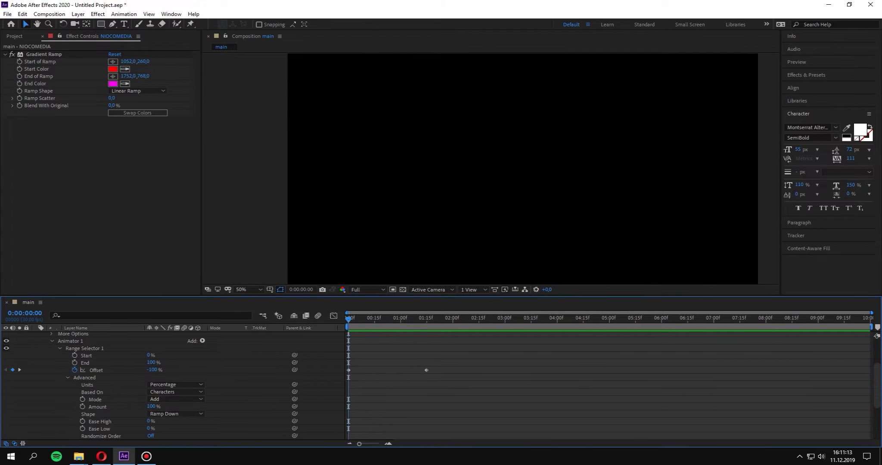
{"action": "scroll", "coordinate": [424, 392], "scroll_direction": "up", "scroll_amount": 3}
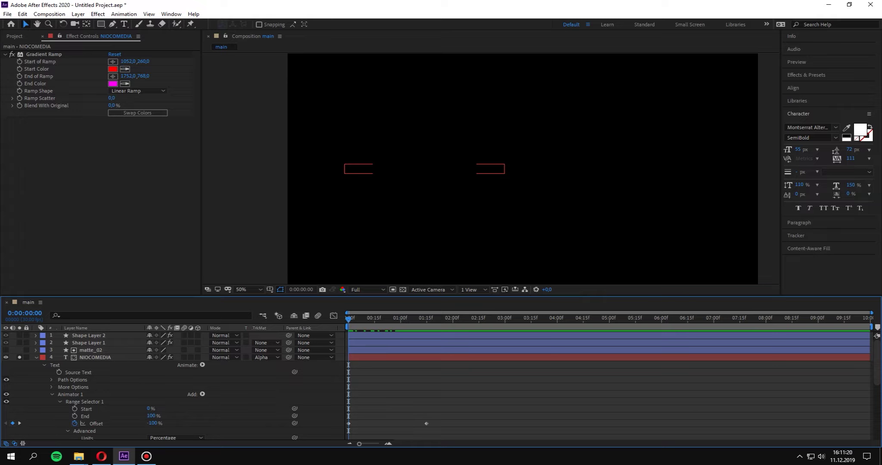
Step: Try a Ramp Up shape on the NIOCOMEDIA reveal, then return it to Ramp Down
{"action": "scroll", "coordinate": [430, 388], "scroll_direction": "down", "scroll_amount": 1}
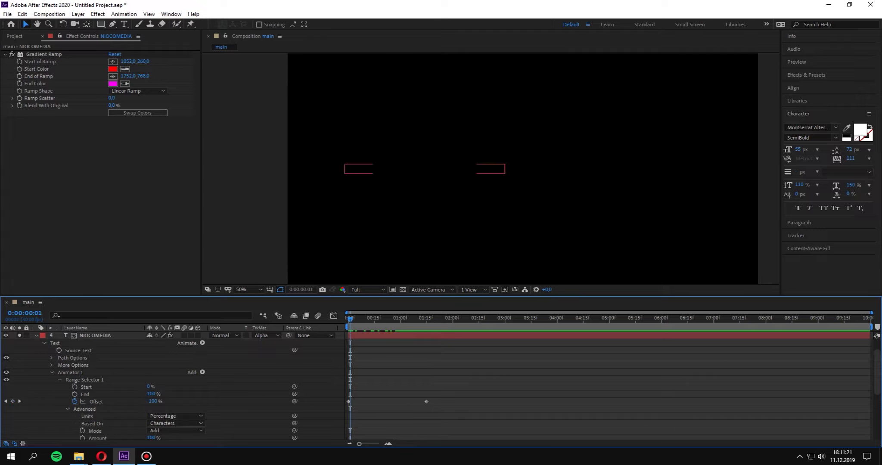
{"action": "key", "text": "space"}
{"action": "scroll", "coordinate": [172, 387], "scroll_direction": "down", "scroll_amount": 3}
{"action": "left_click", "coordinate": [175, 380]}
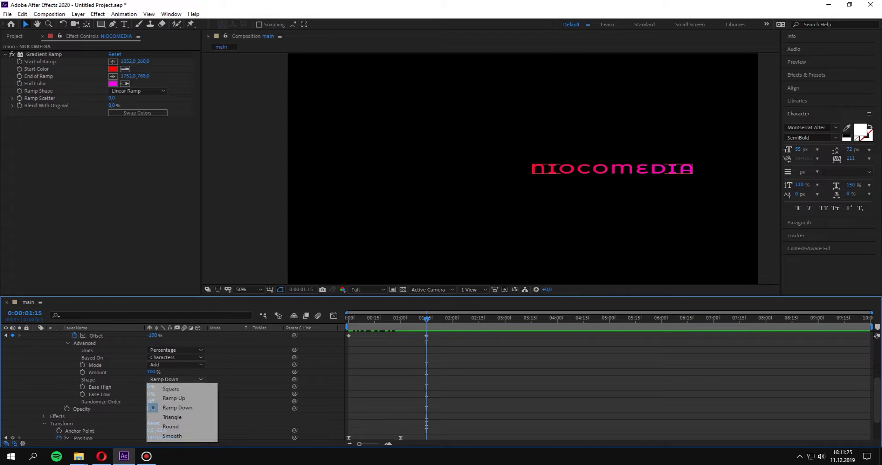
{"action": "left_click", "coordinate": [168, 393]}
{"action": "key", "text": "space"}
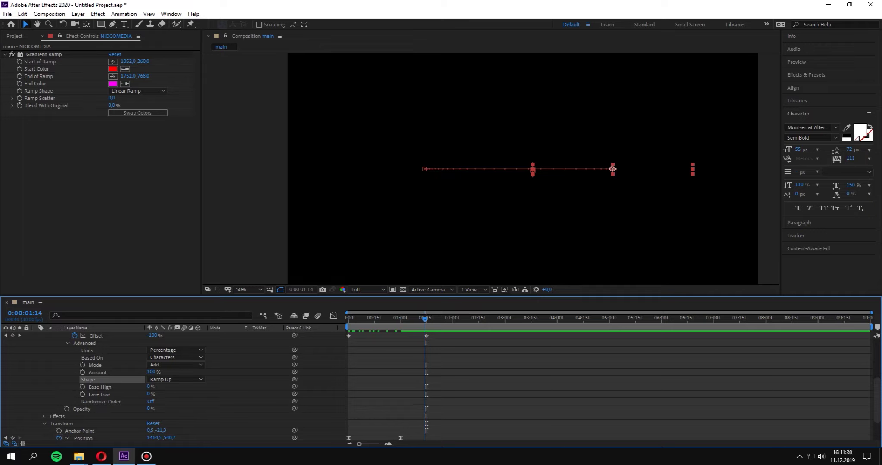
{"action": "scroll", "coordinate": [173, 387], "scroll_direction": "up", "scroll_amount": 3}
{"action": "left_click", "coordinate": [175, 401]}
{"action": "left_click", "coordinate": [178, 364]}
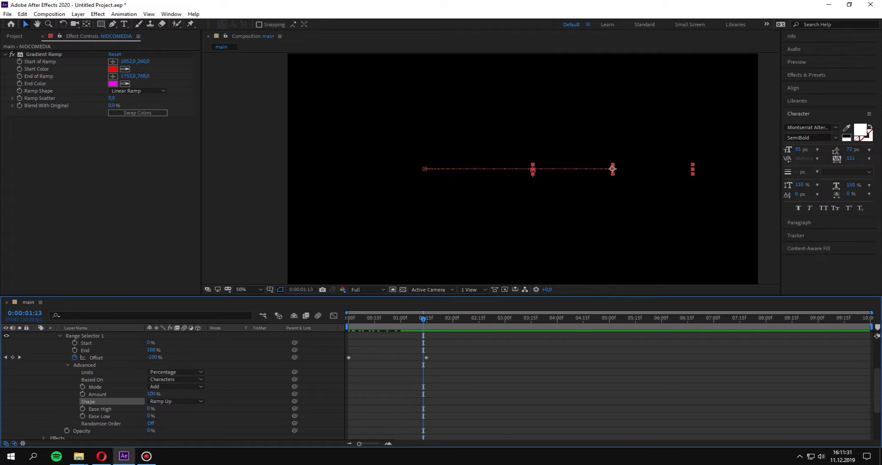
{"action": "key", "text": "space"}
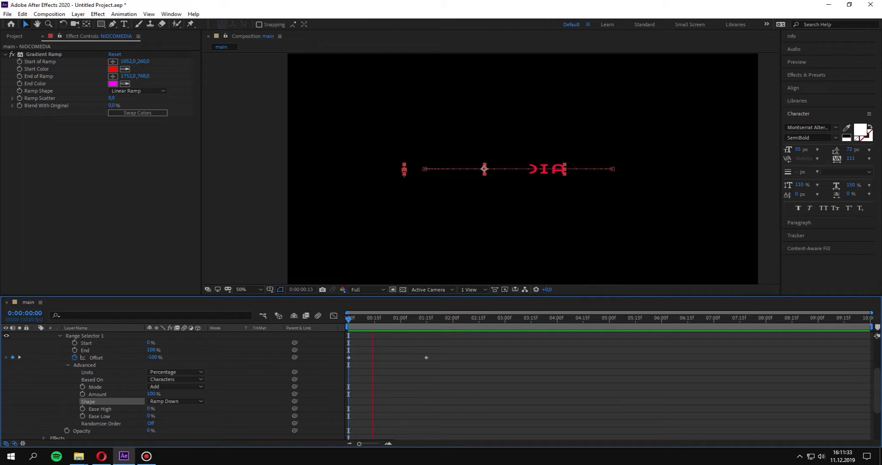
{"action": "key", "text": "space"}
Step: Collapse the NIOCOMEDIA layer and preview the full STUDIO NIOCOMEDIA intro
{"action": "scroll", "coordinate": [172, 387], "scroll_direction": "up", "scroll_amount": 5}
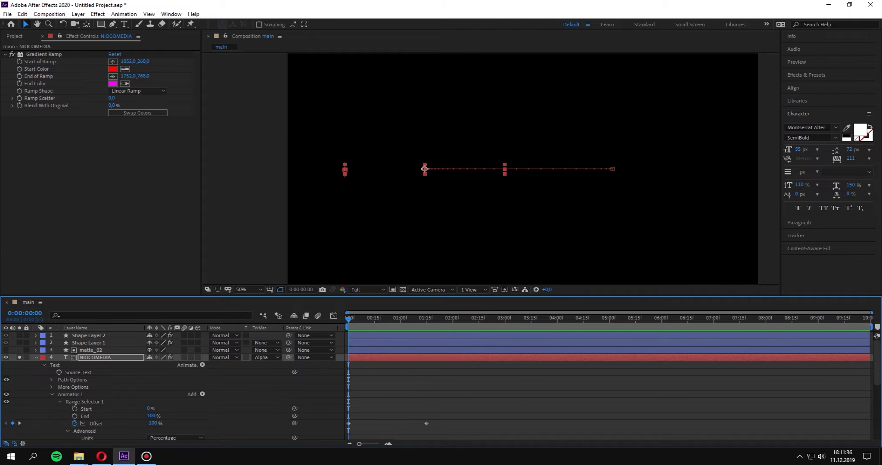
{"action": "left_click", "coordinate": [37, 357]}
{"action": "key", "text": "space"}
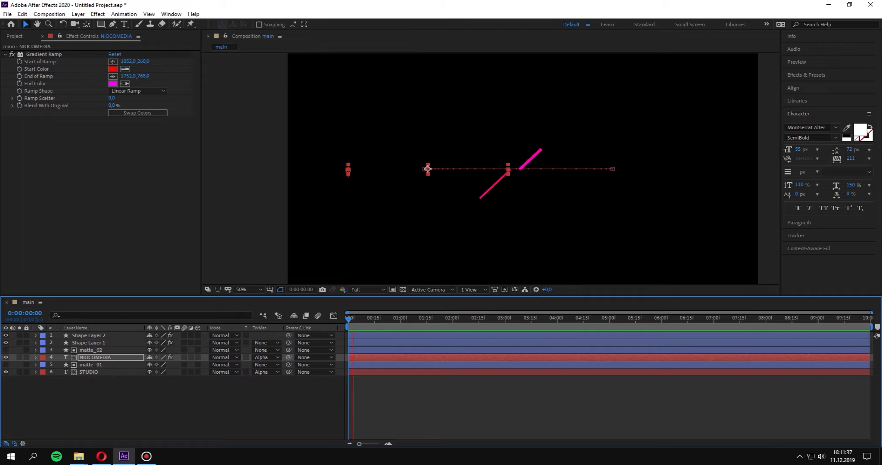
{"action": "key", "text": "space"}
{"action": "key", "text": "space"}
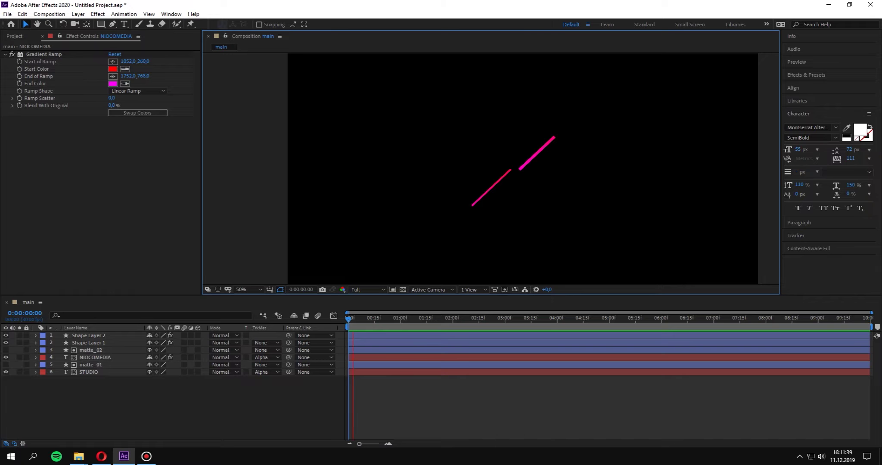
{"action": "key", "text": "space"}
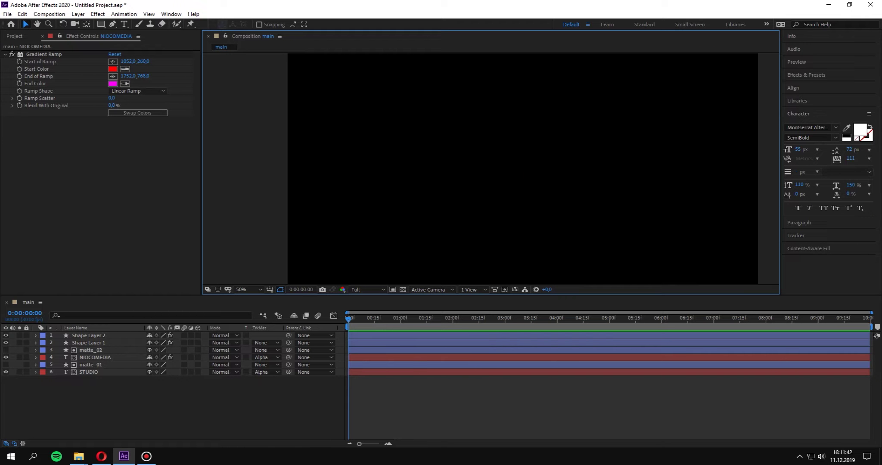
{"action": "key", "text": "space"}
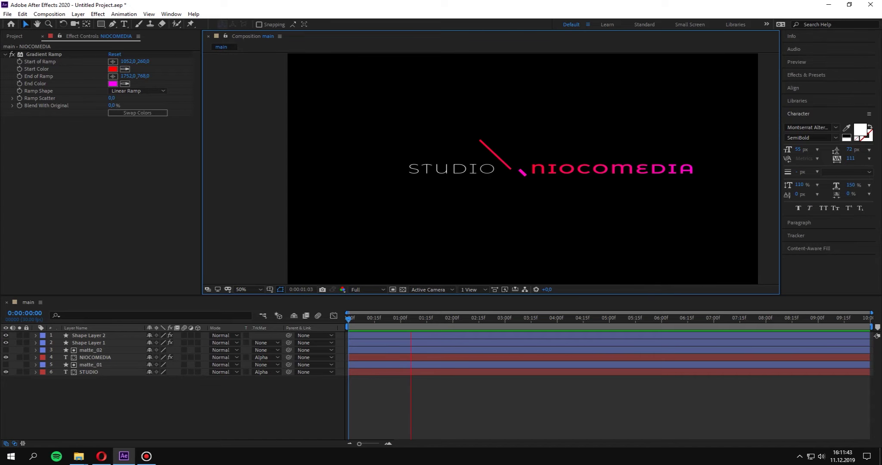
{"action": "key", "text": "space"}
{"action": "key", "text": "ctrl+a"}
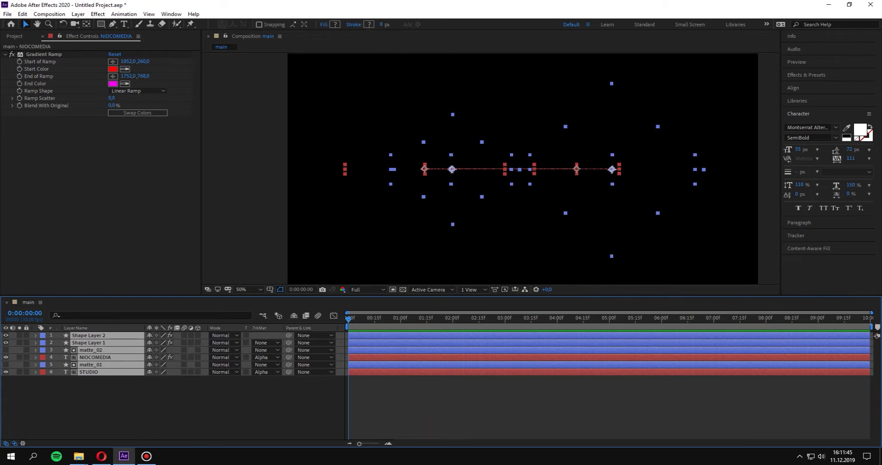
Step: Pre-compose all six layers into a new composition named 'final'
{"action": "key", "text": "ctrl+shift+c"}
{"action": "type", "text": "finas"}
{"action": "key", "text": "BackSpace"}
{"action": "type", "text": "l"}
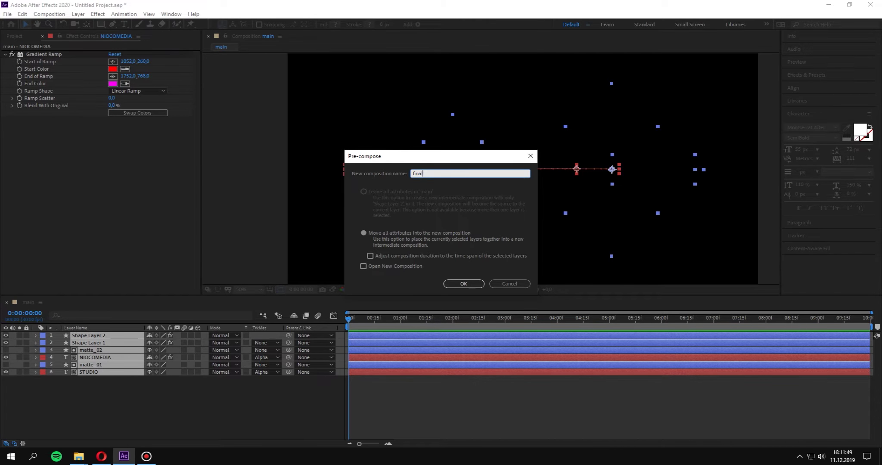
{"action": "key", "text": "Return"}
Step: Preview the logo animation and move the time indicator to 2:15
{"action": "key", "text": "space"}
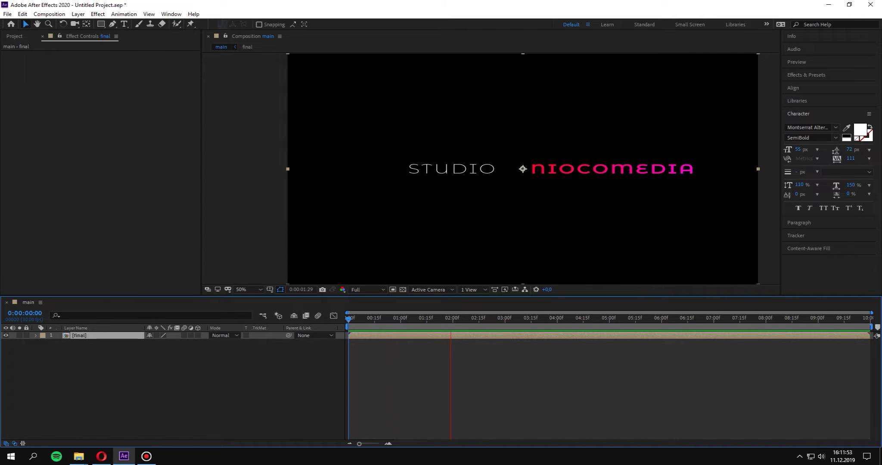
{"action": "key", "text": "space"}
{"action": "mouse_move", "coordinate": [481, 318]}
{"action": "left_mouse_down"}
{"action": "mouse_move", "coordinate": [436, 317]}
{"action": "mouse_move", "coordinate": [476, 317]}
{"action": "left_mouse_up"}
{"action": "key", "text": "Page_Down"}
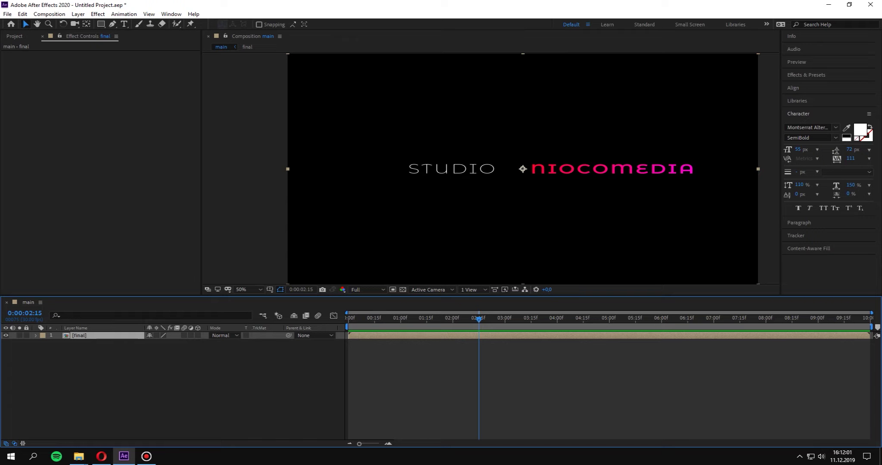
Step: Split the final layer at 2:15, delete the tail, and place a duplicate starting at 2:15
{"action": "key", "text": "ctrl+shift+d"}
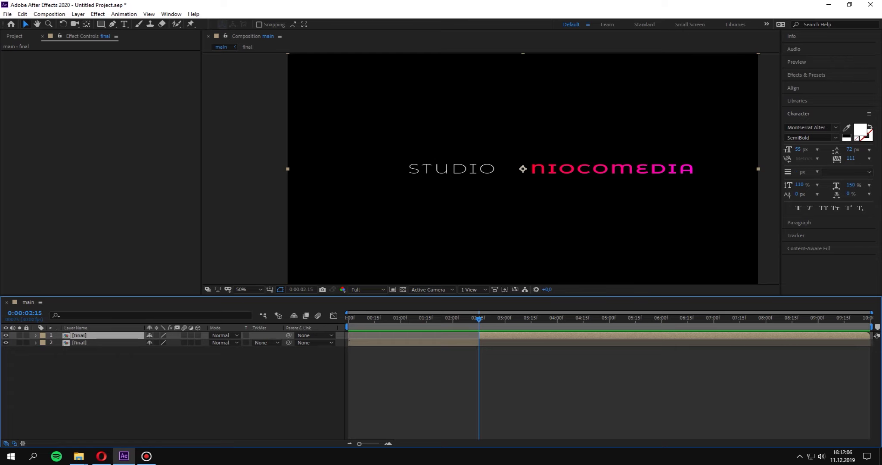
{"action": "key", "text": "Delete"}
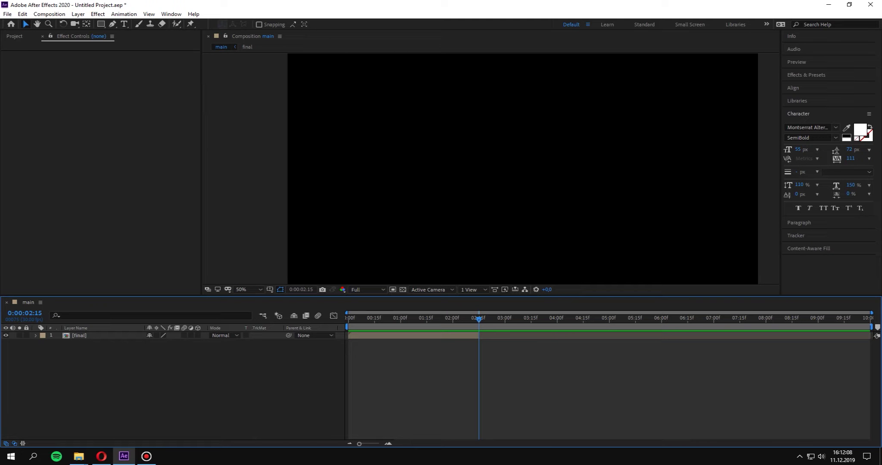
{"action": "left_click", "coordinate": [79, 336]}
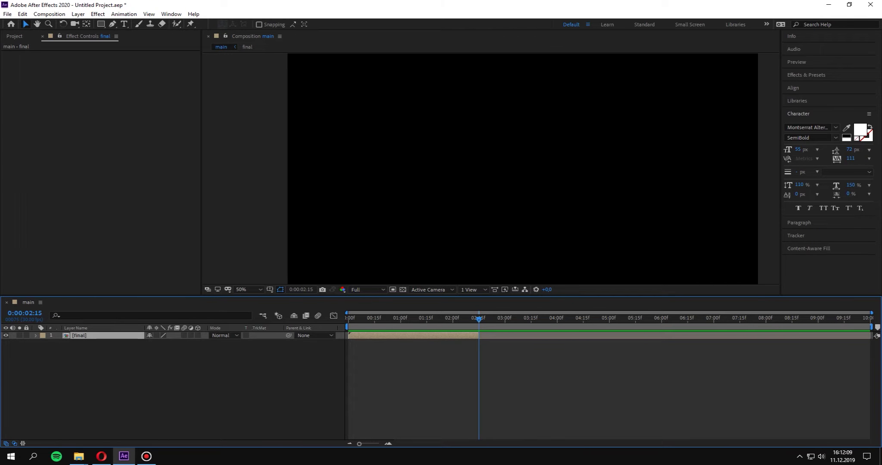
{"action": "key", "text": "ctrl+d"}
{"action": "key", "text": "bracketleft"}
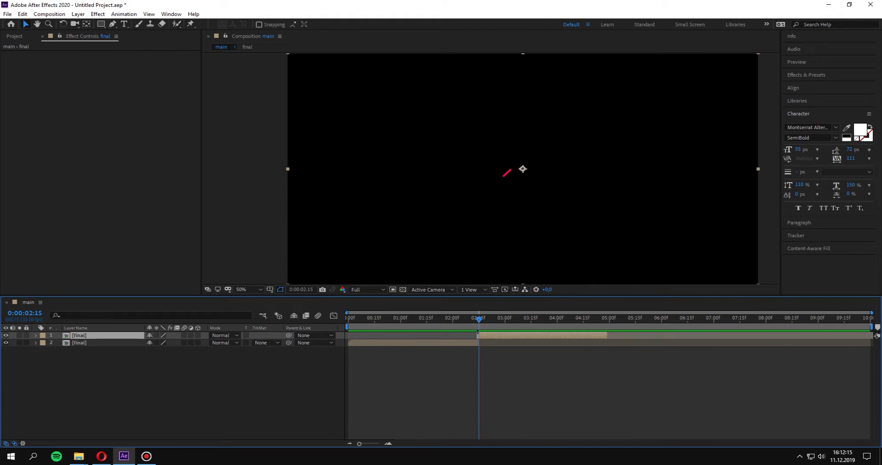
{"action": "key", "text": "alt+Page_Down"}
Step: Time-reverse the duplicated layer and preview the outro
{"action": "key", "text": "space"}
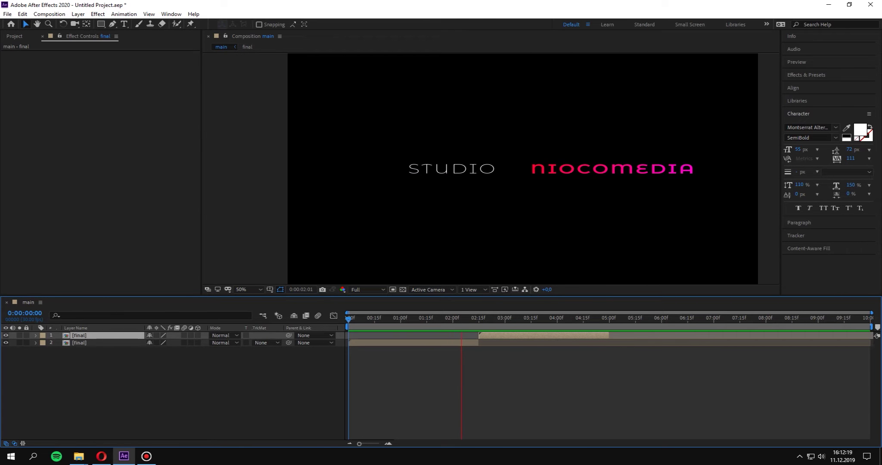
{"action": "key", "text": "space"}
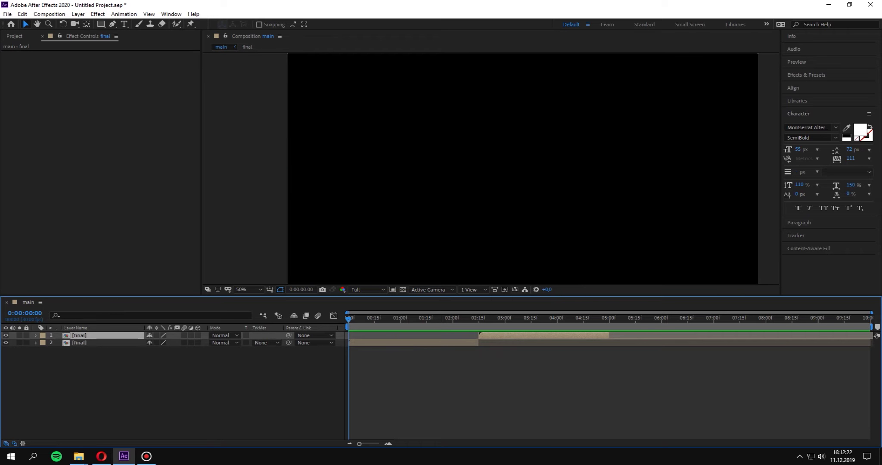
{"action": "right_click", "coordinate": [525, 92]}
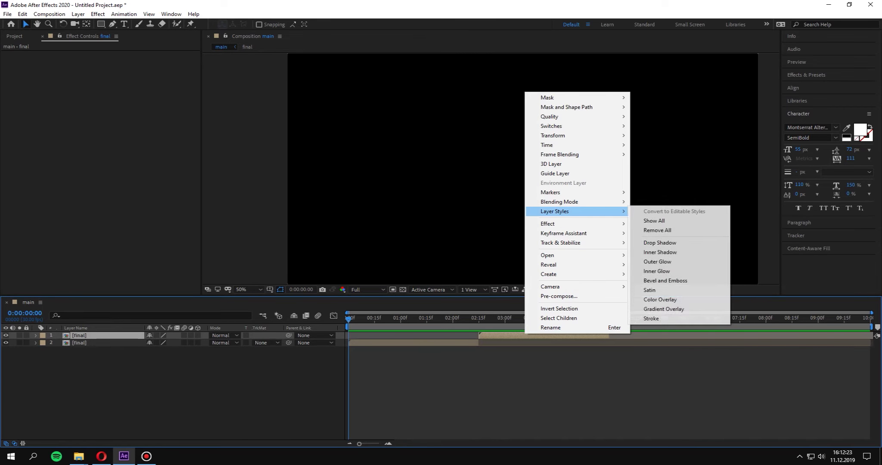
{"action": "mouse_move", "coordinate": [559, 144]}
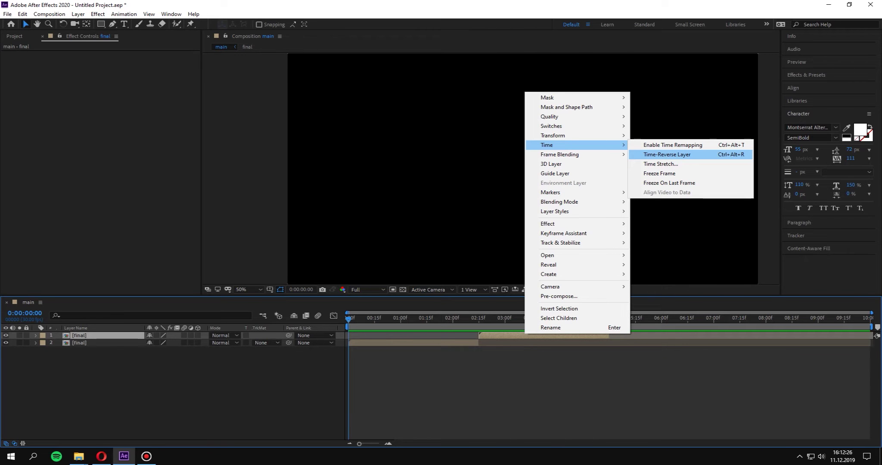
{"action": "key", "text": "Return"}
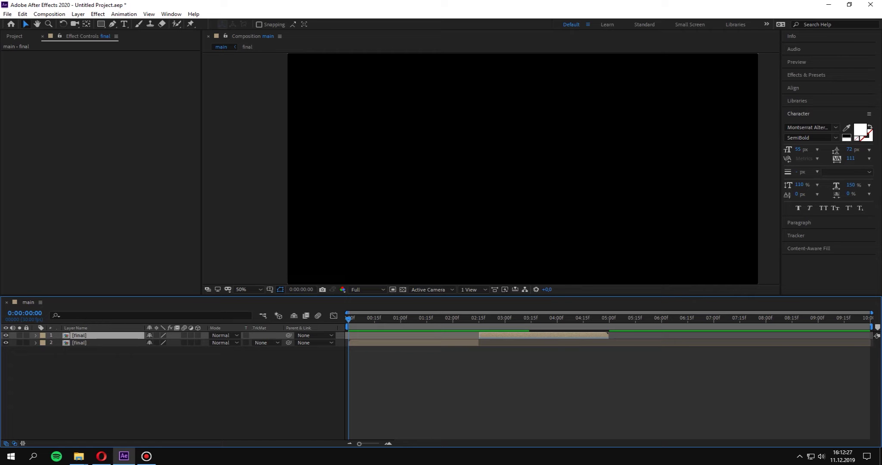
{"action": "key", "text": "space"}
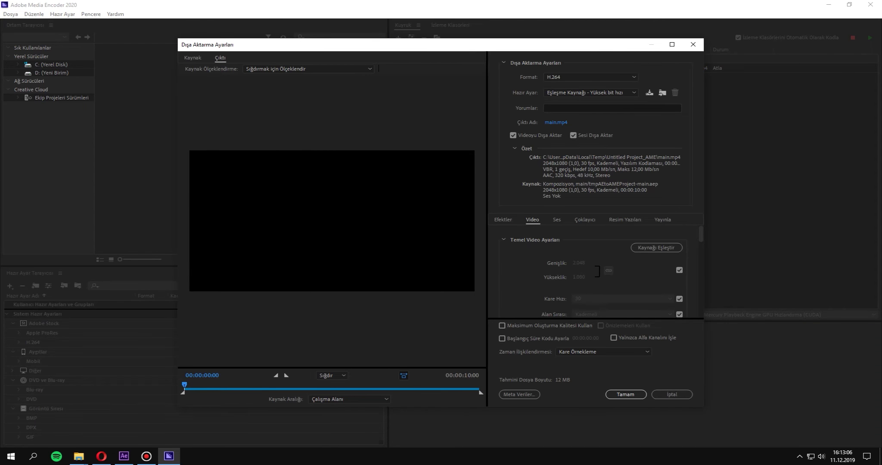
Step: Choose the YouTube 1080p Full HD export preset and check the logo in the preview
{"action": "left_click", "coordinate": [590, 92]}
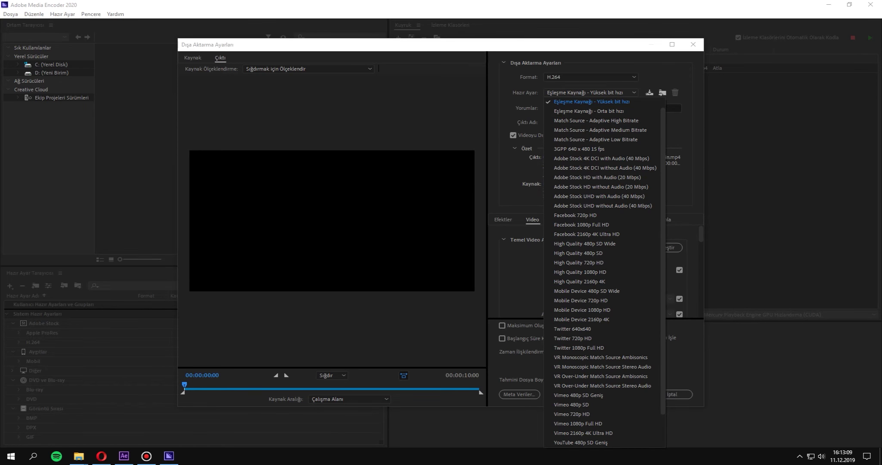
{"action": "scroll", "coordinate": [603, 301], "scroll_direction": "down", "scroll_amount": 2}
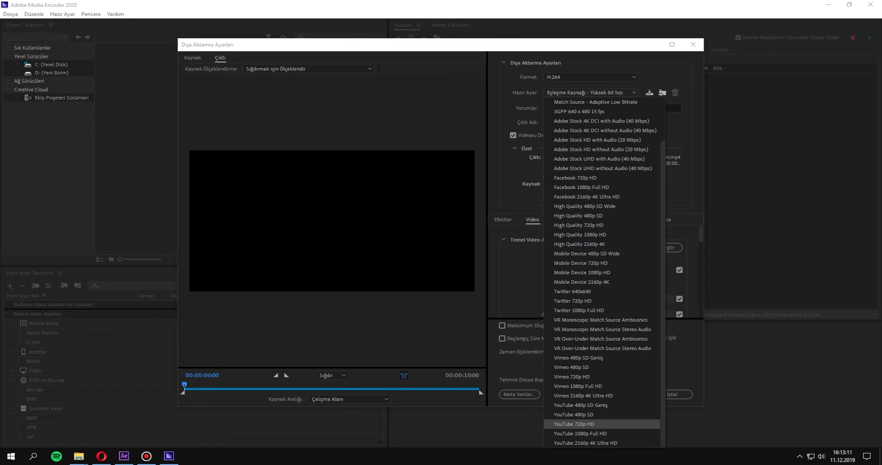
{"action": "left_click", "coordinate": [580, 435]}
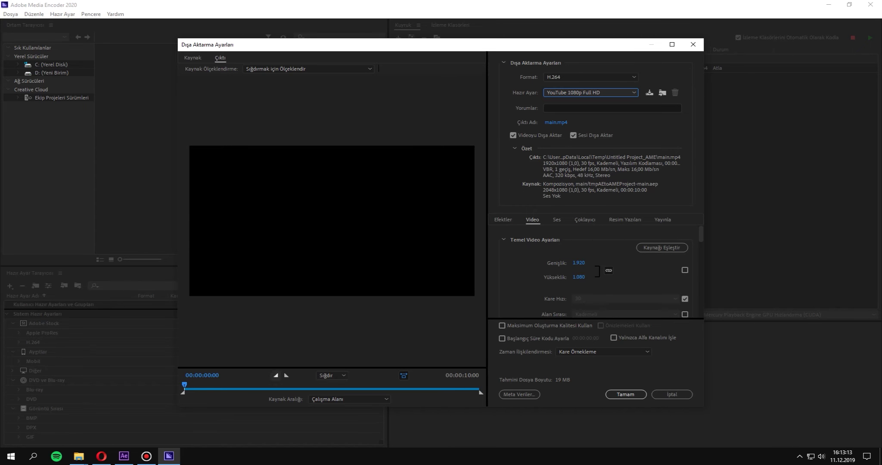
{"action": "left_click_drag", "start_coordinate": [185, 384], "coordinate": [236, 385]}
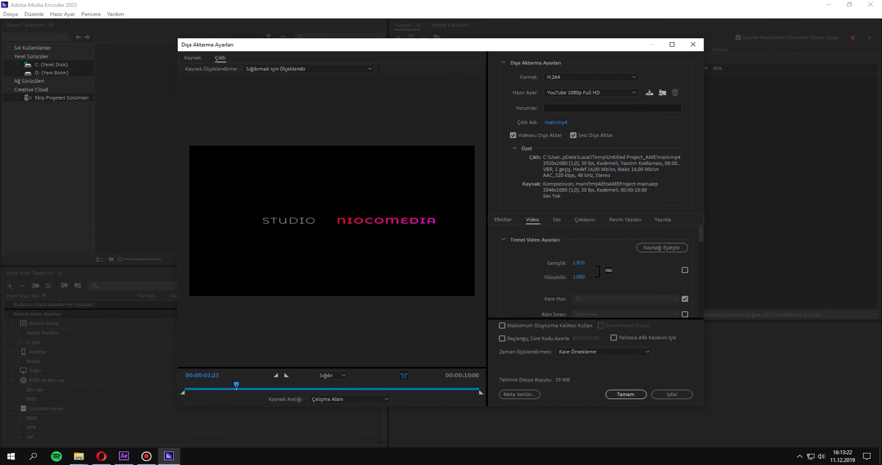
Step: Match the output size to the source and enable Use Maximum Render Quality
{"action": "left_click", "coordinate": [661, 247]}
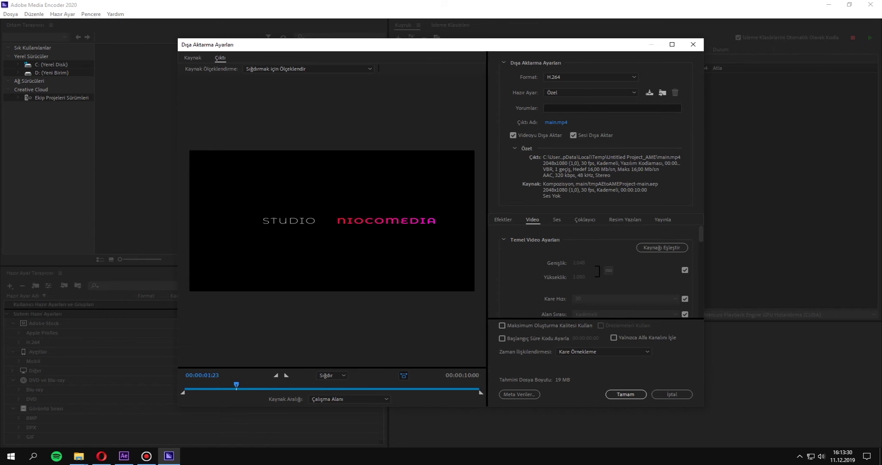
{"action": "key", "text": "Home"}
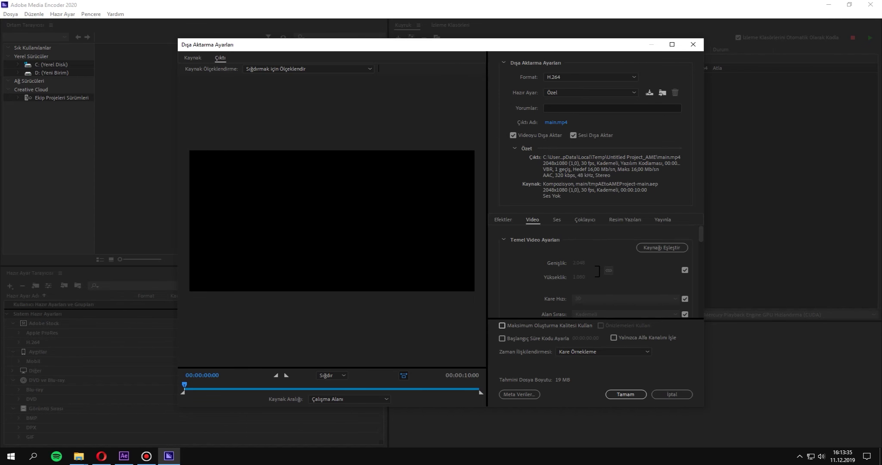
{"action": "left_click", "coordinate": [502, 326]}
{"action": "scroll", "coordinate": [603, 276], "scroll_direction": "down", "scroll_amount": 2}
{"action": "scroll", "coordinate": [603, 275], "scroll_direction": "down", "scroll_amount": 2}
{"action": "scroll", "coordinate": [603, 275], "scroll_direction": "down", "scroll_amount": 2}
{"action": "scroll", "coordinate": [603, 276], "scroll_direction": "down", "scroll_amount": 2}
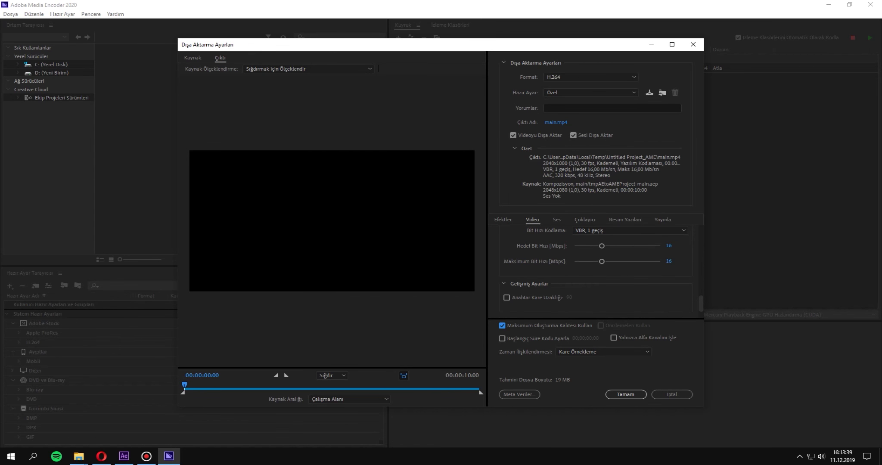
Step: Set bitrate encoding to VBR 2 pass with an 8 Mbps target and accept the settings
{"action": "left_click", "coordinate": [629, 258]}
{"action": "left_click", "coordinate": [603, 286]}
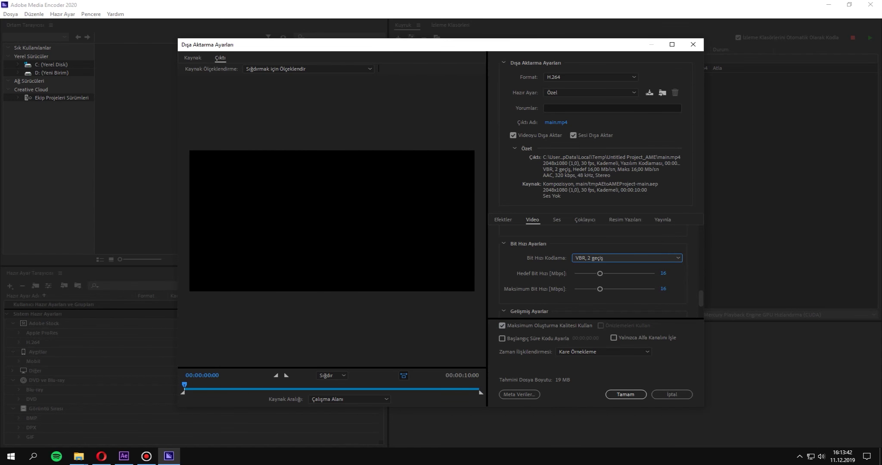
{"action": "left_click", "coordinate": [664, 273]}
{"action": "type", "text": "8"}
{"action": "key", "text": "Return"}
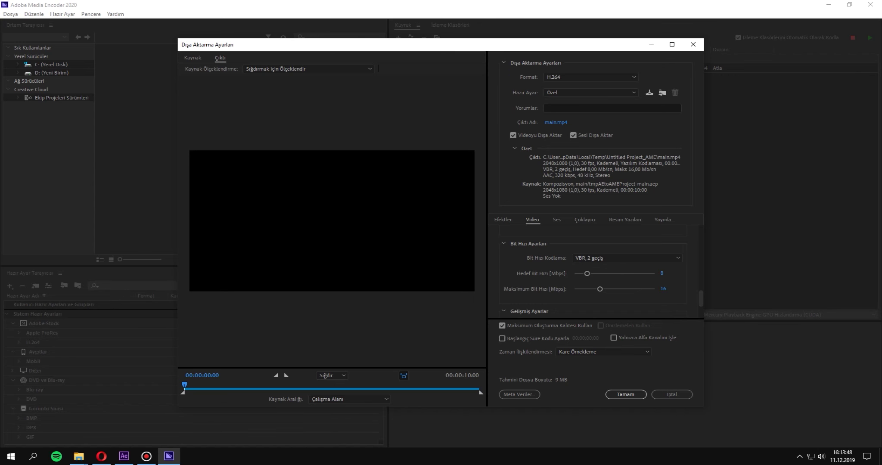
{"action": "left_click", "coordinate": [625, 395]}
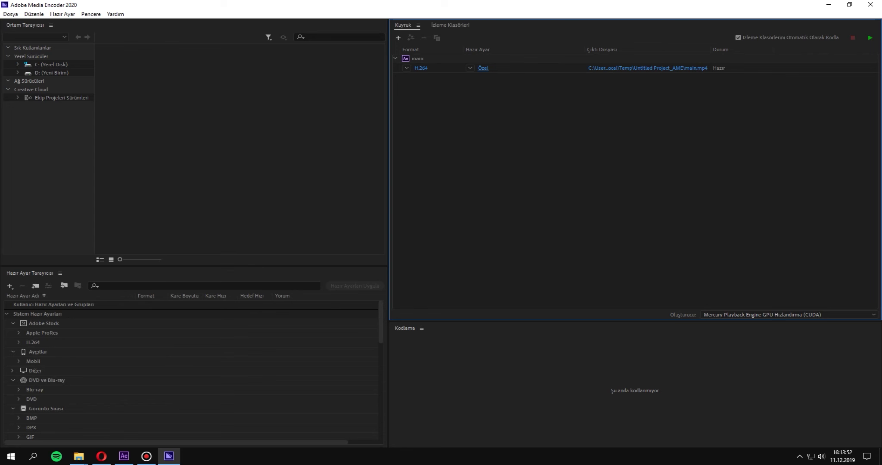
Step: Encode the queue to main.mp4 and open the finished file in the media player
{"action": "key", "text": "Return"}
{"action": "key", "text": "Escape"}
{"action": "left_click", "coordinate": [870, 37]}
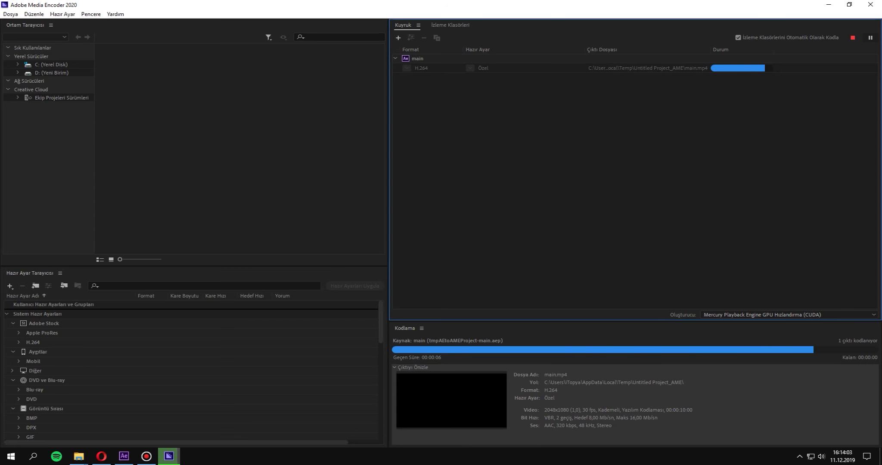
{"action": "left_click", "coordinate": [648, 68]}
{"action": "key", "text": "Return"}
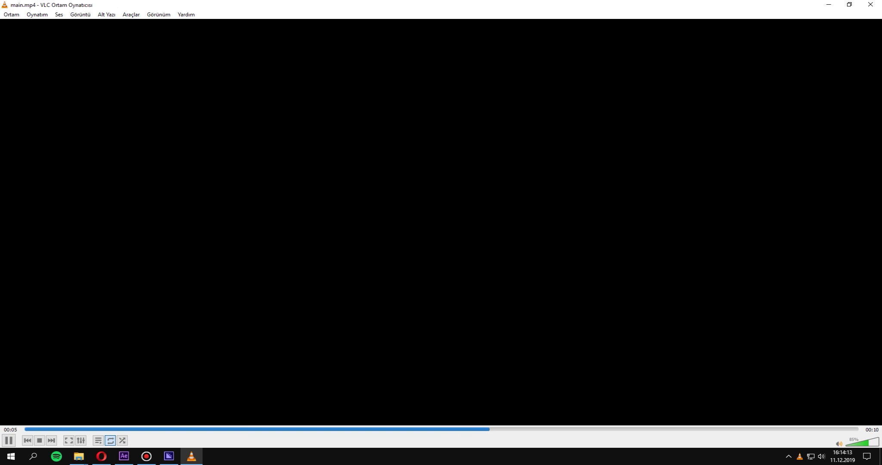
Step: Watch main.mp4 play in VLC, then bring the screen recorder window forward
{"action": "left_click", "coordinate": [147, 457]}
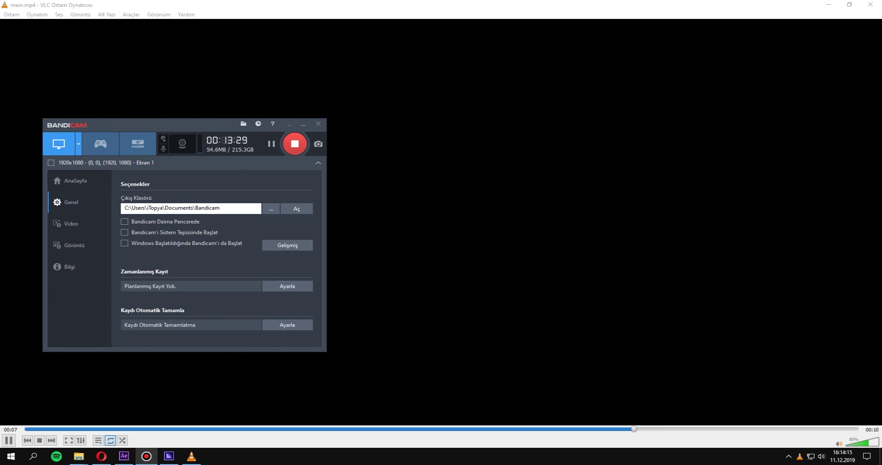